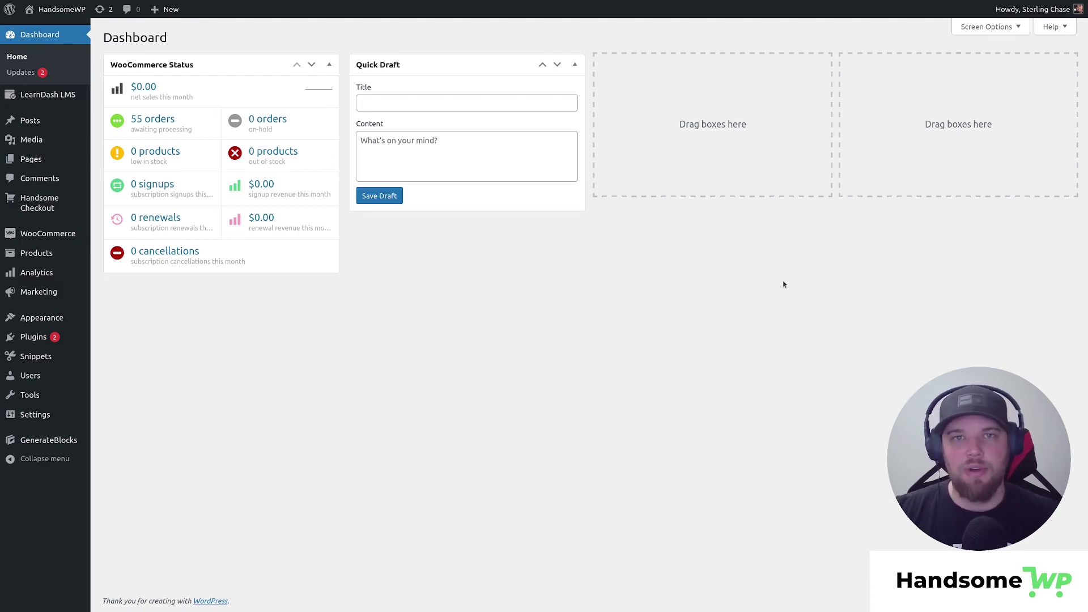
Open the Storefront Theme File Editor, zoomed in, and scroll through style.css.
{"action": "mouse_move", "coordinate": [68, 317]}
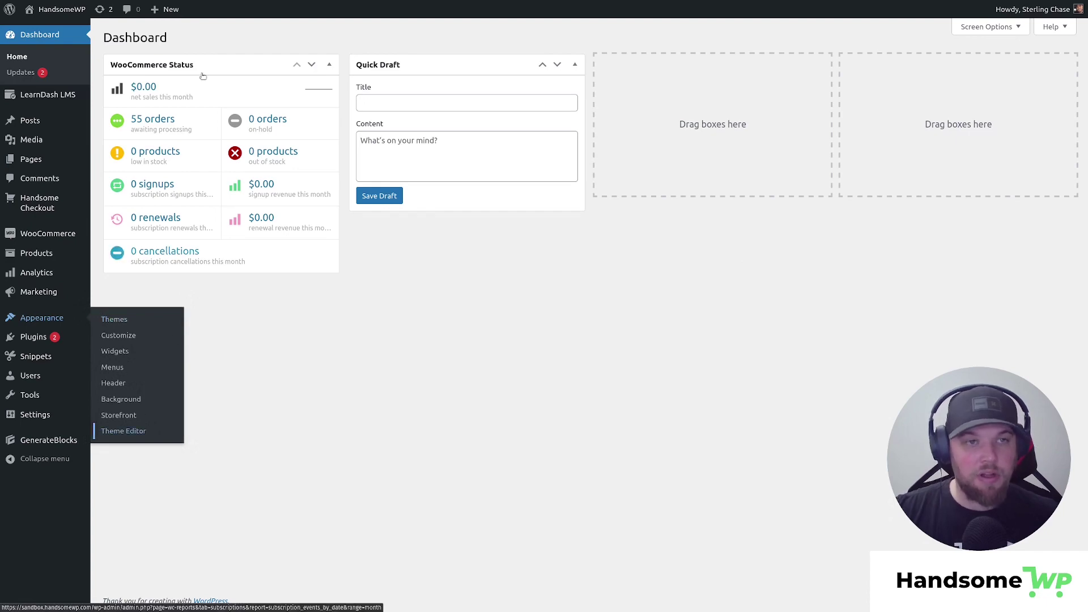
{"action": "left_click", "coordinate": [123, 431]}
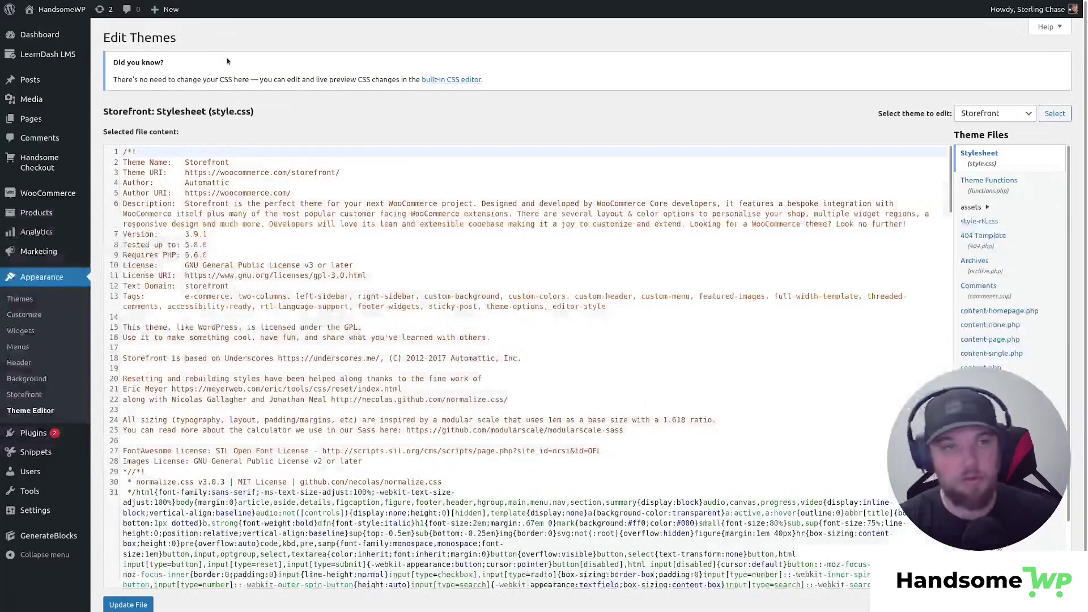
{"action": "key", "text": "ctrl+plus"}
{"action": "key", "text": "ctrl+plus"}
{"action": "key", "text": "ctrl+plus"}
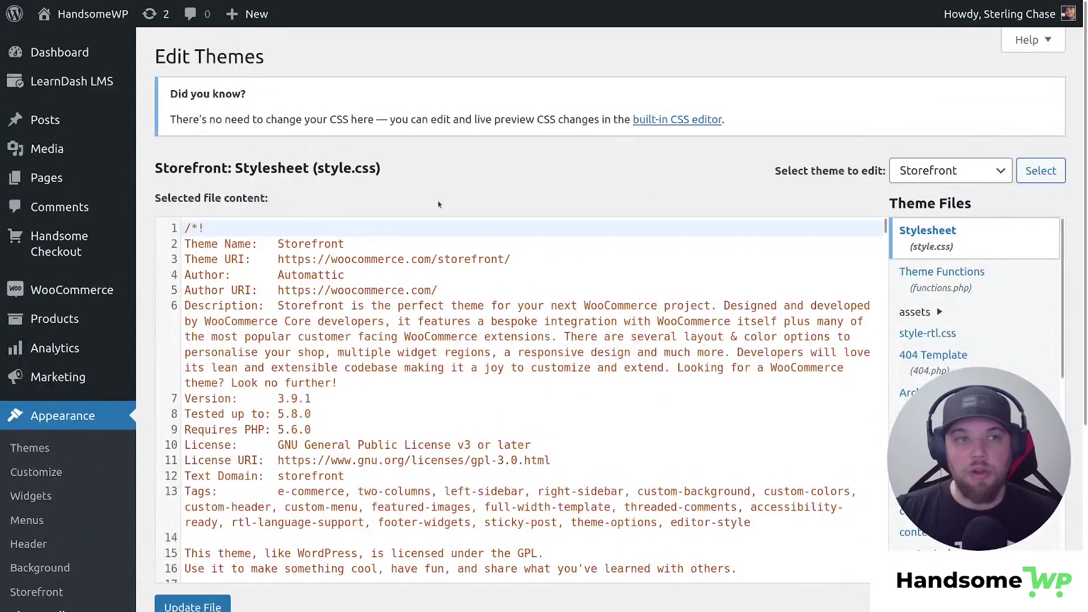
{"action": "scroll", "coordinate": [911, 121], "scroll_direction": "down", "scroll_amount": 3}
{"action": "scroll", "coordinate": [929, 193], "scroll_direction": "up", "scroll_amount": 2}
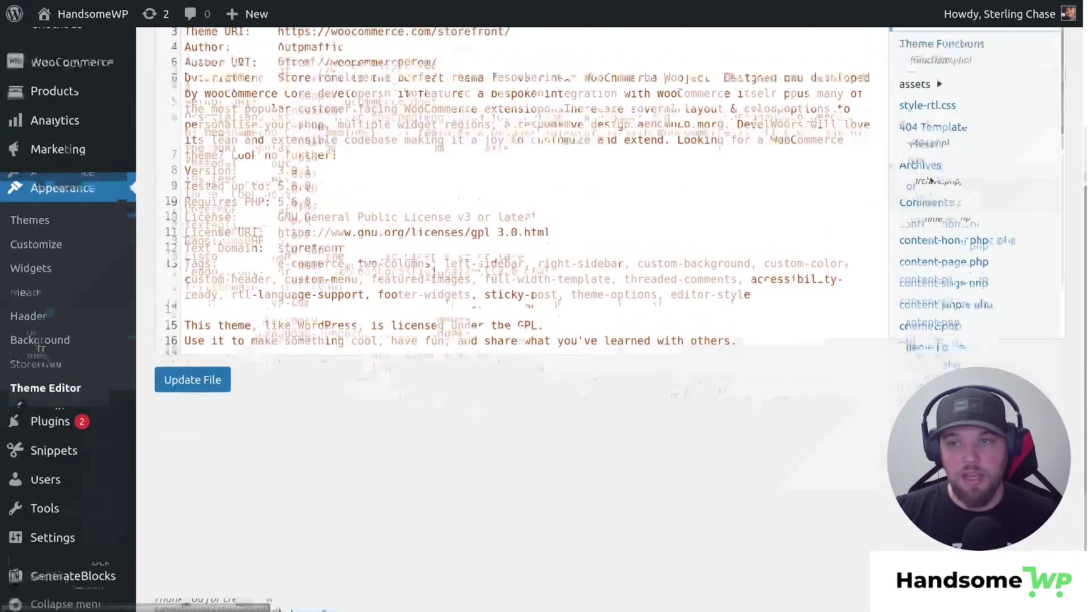
{"action": "scroll", "coordinate": [939, 220], "scroll_direction": "down", "scroll_amount": 2}
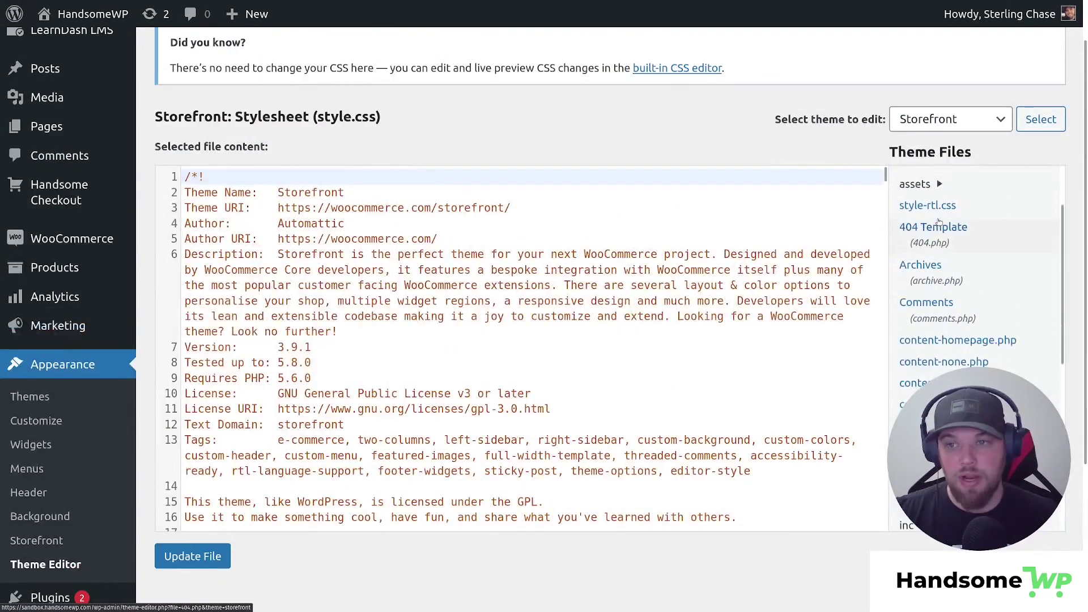
{"action": "scroll", "coordinate": [938, 221], "scroll_direction": "up", "scroll_amount": 2}
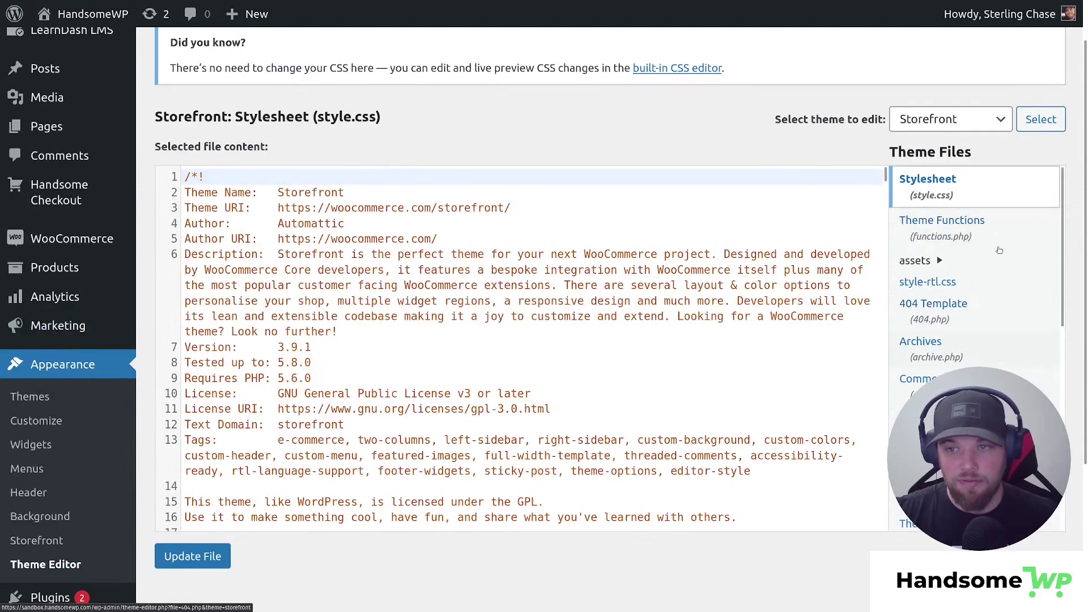
Look through Theme Functions (functions.php), then return to the style.css stylesheet.
{"action": "left_click", "coordinate": [953, 223]}
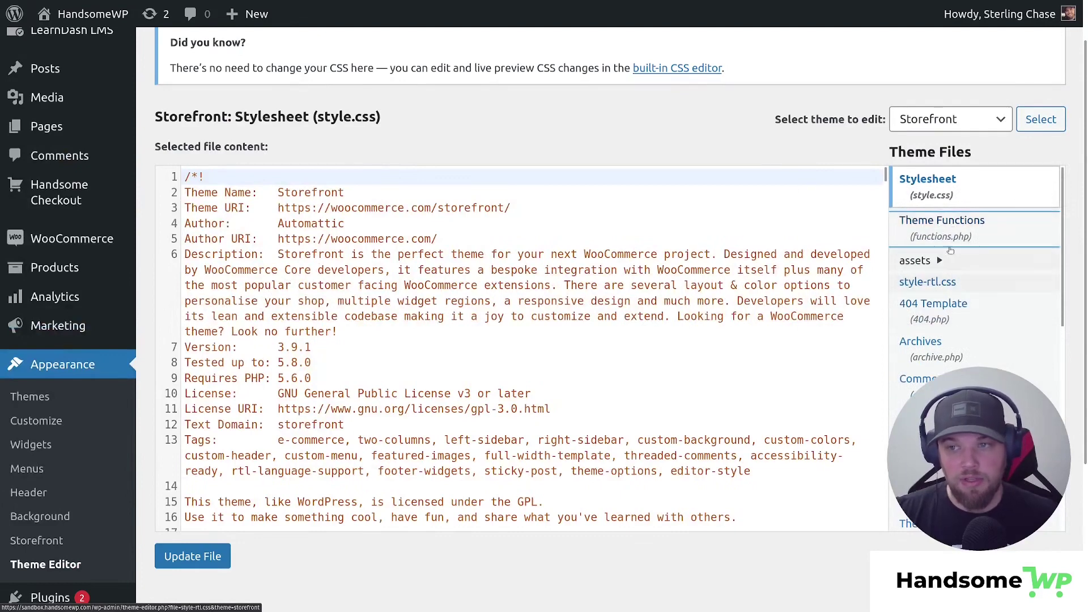
{"action": "scroll", "coordinate": [603, 309], "scroll_direction": "down", "scroll_amount": 10}
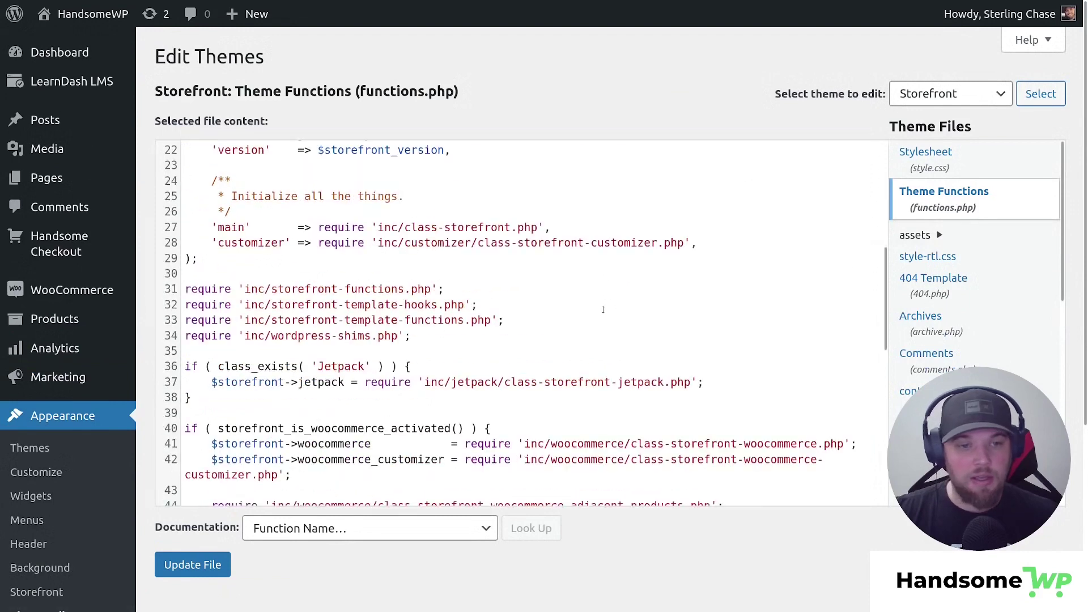
{"action": "scroll", "coordinate": [922, 277], "scroll_direction": "down", "scroll_amount": 1}
{"action": "scroll", "coordinate": [922, 278], "scroll_direction": "down", "scroll_amount": 8}
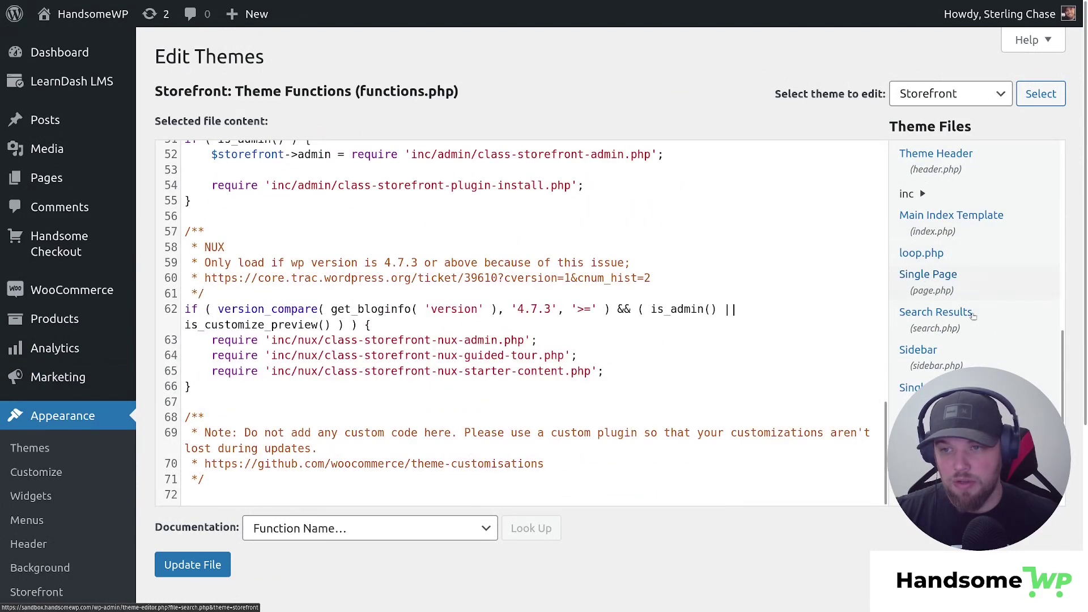
{"action": "scroll", "coordinate": [950, 319], "scroll_direction": "up", "scroll_amount": 8}
{"action": "scroll", "coordinate": [950, 295], "scroll_direction": "up", "scroll_amount": 1}
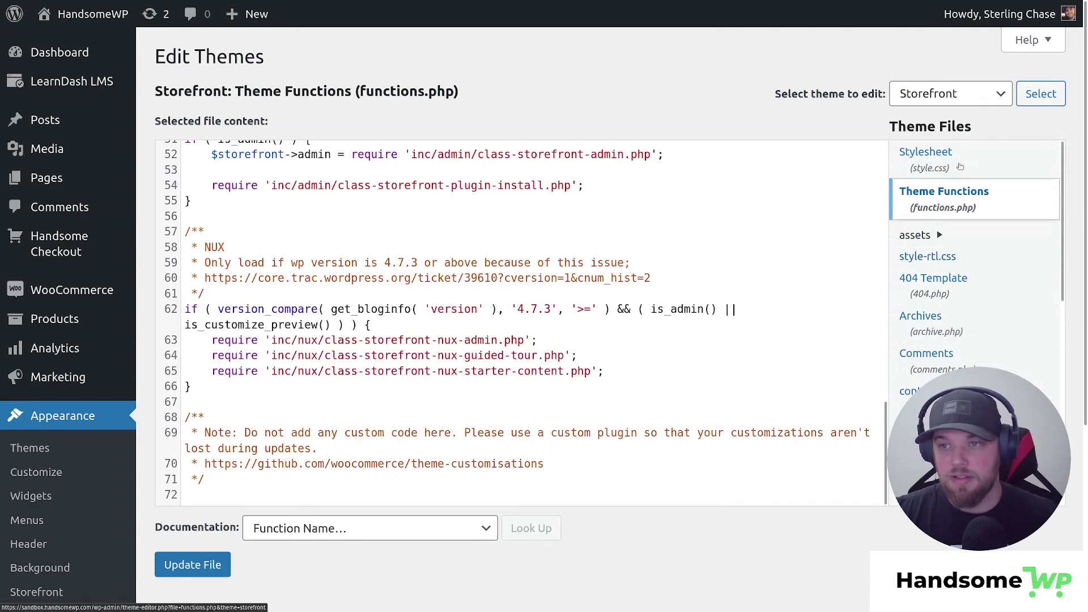
{"action": "left_click", "coordinate": [958, 183]}
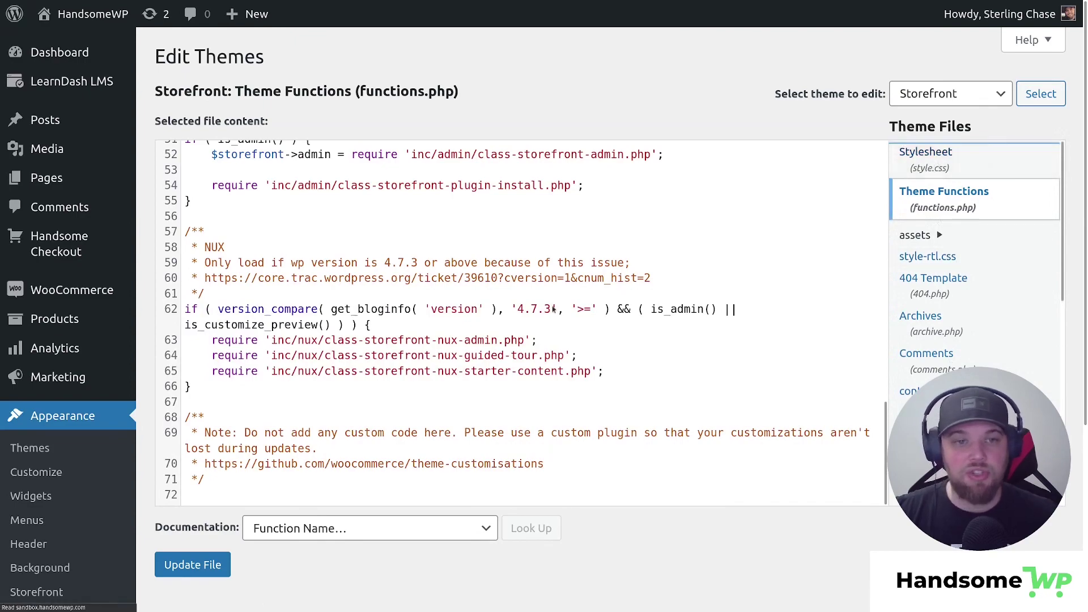
{"action": "scroll", "coordinate": [593, 356], "scroll_direction": "down", "scroll_amount": 5}
{"action": "scroll", "coordinate": [593, 355], "scroll_direction": "down", "scroll_amount": 5}
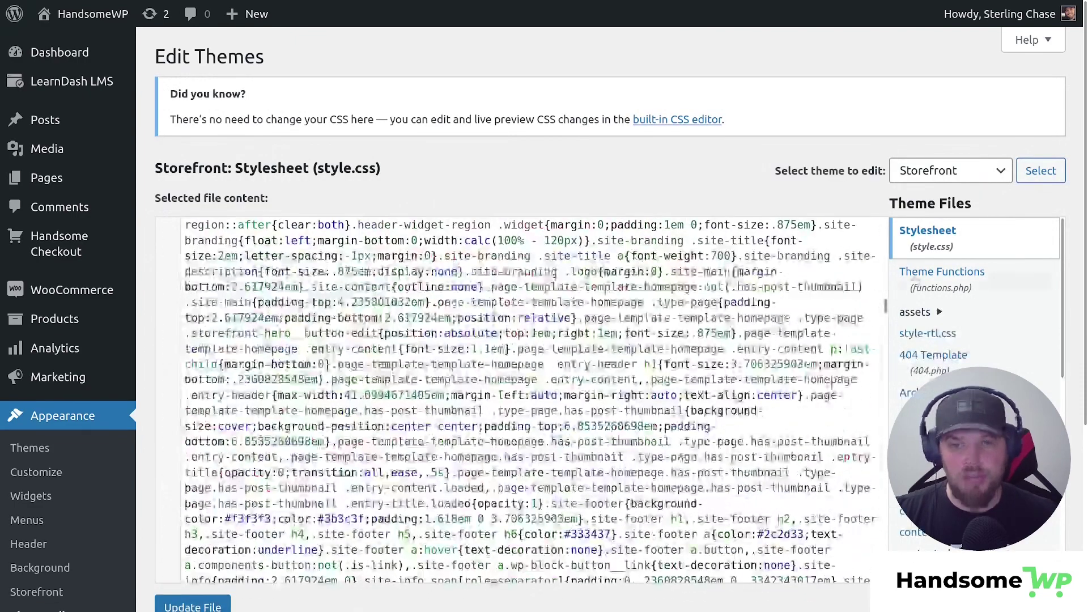
{"action": "left_click_drag", "start_coordinate": [885, 306], "coordinate": [714, 134]}
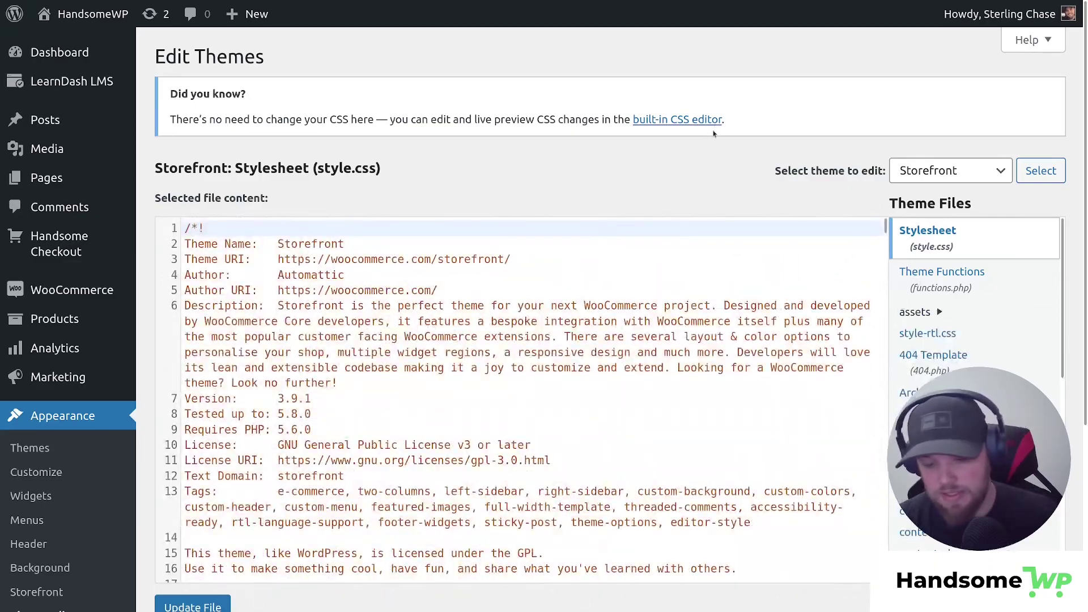
{"action": "key", "text": "ctrl+minus"}
{"action": "key", "text": "ctrl+minus"}
{"action": "key", "text": "ctrl+minus"}
{"action": "key", "text": "ctrl+plus"}
{"action": "key", "text": "ctrl+plus"}
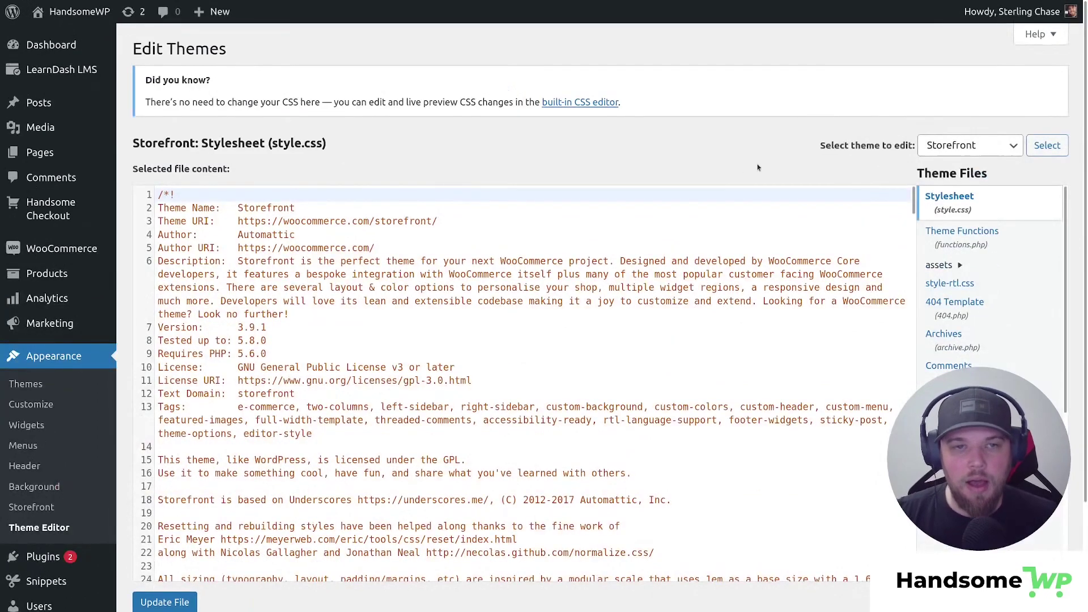
{"action": "scroll", "coordinate": [855, 270], "scroll_direction": "down", "scroll_amount": 15}
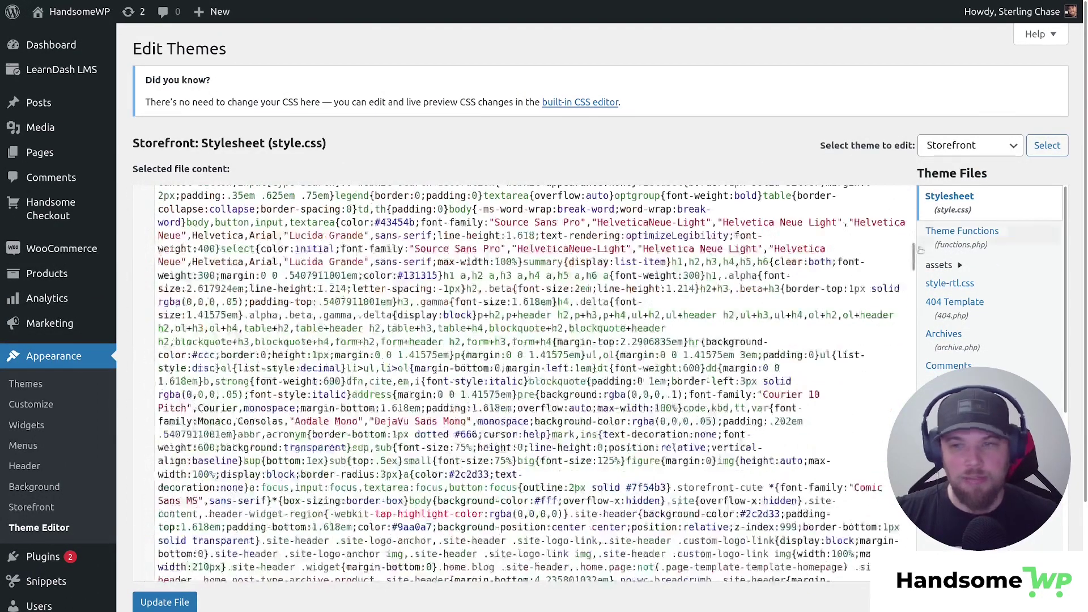
{"action": "scroll", "coordinate": [527, 385], "scroll_direction": "up", "scroll_amount": 15}
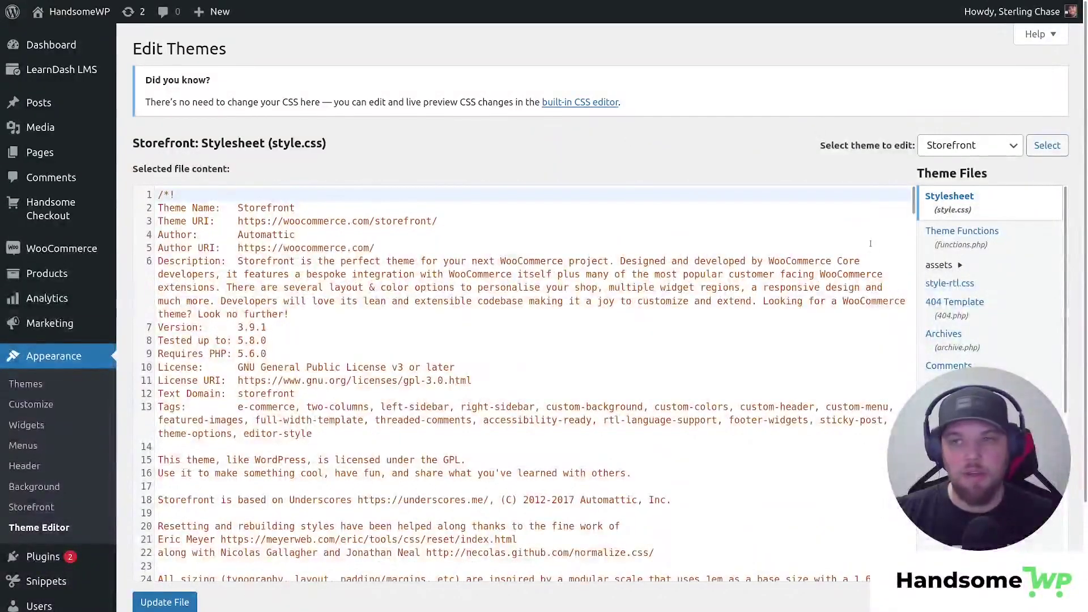
{"action": "scroll", "coordinate": [870, 243], "scroll_direction": "down", "scroll_amount": 10}
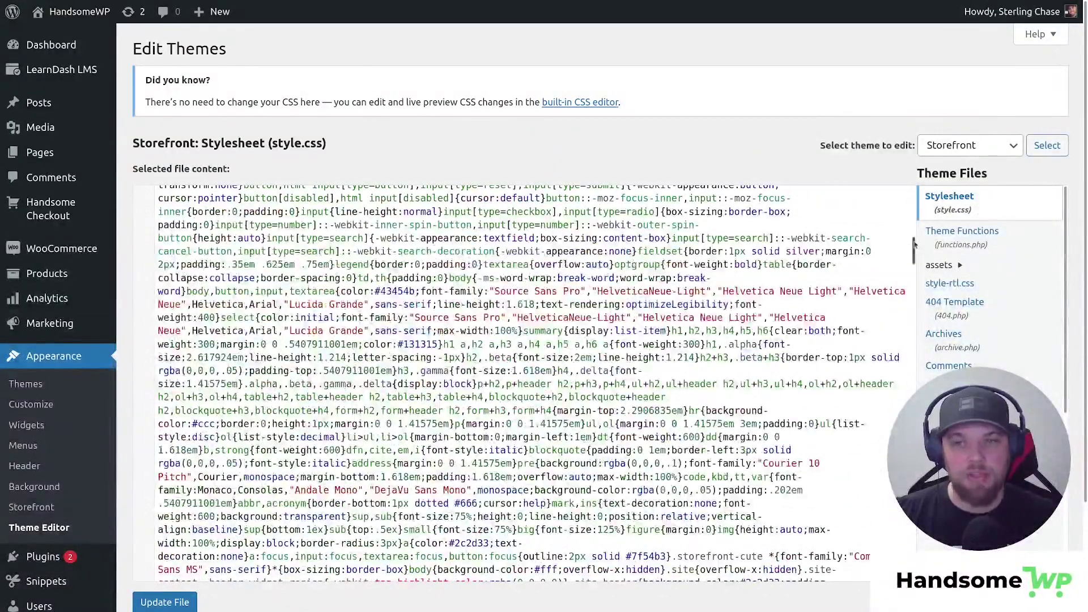
{"action": "scroll", "coordinate": [913, 244], "scroll_direction": "down", "scroll_amount": 10}
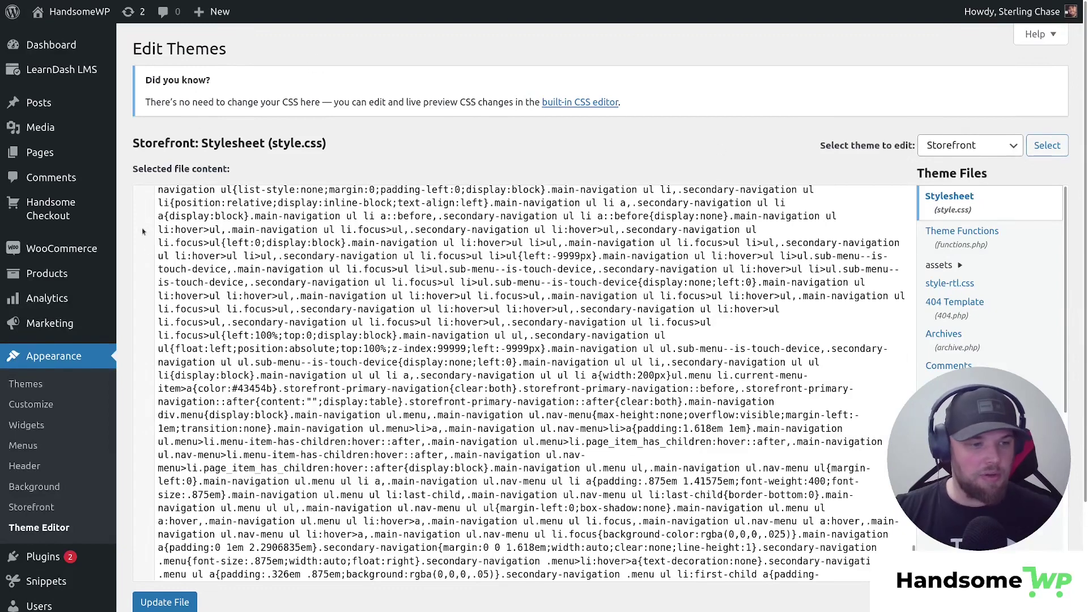
{"action": "left_click", "coordinate": [32, 406]}
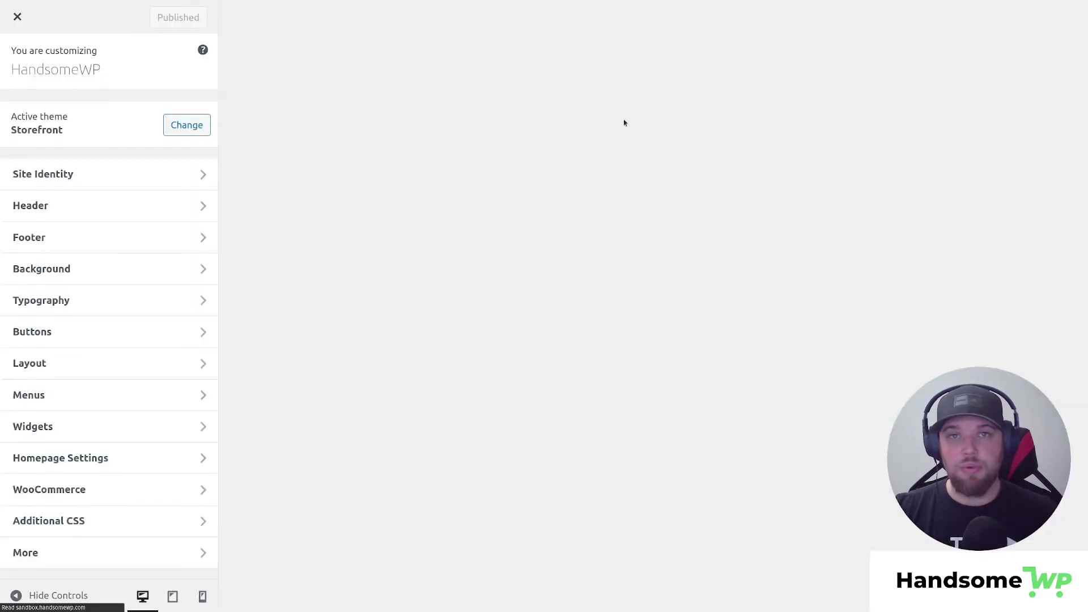
{"action": "scroll", "coordinate": [289, 218], "scroll_direction": "down", "scroll_amount": 3}
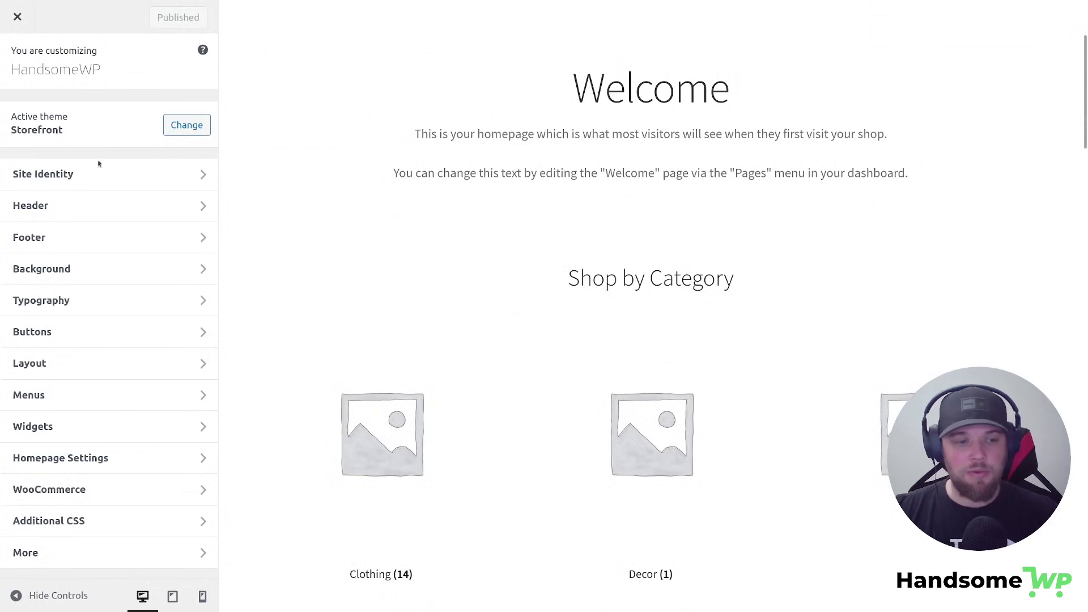
{"action": "left_click", "coordinate": [94, 530]}
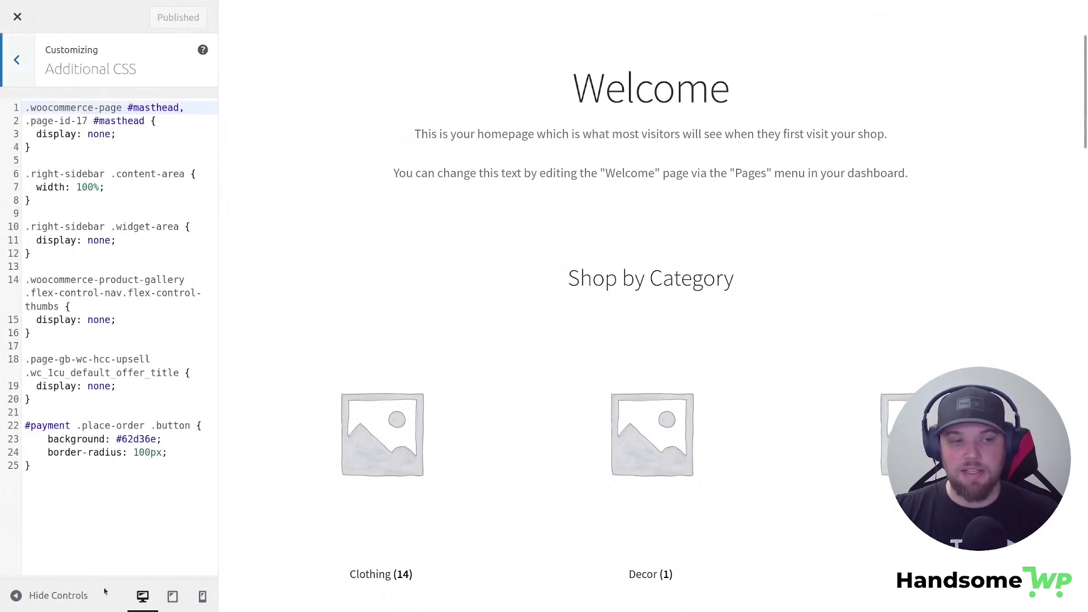
{"action": "left_click", "coordinate": [68, 485]}
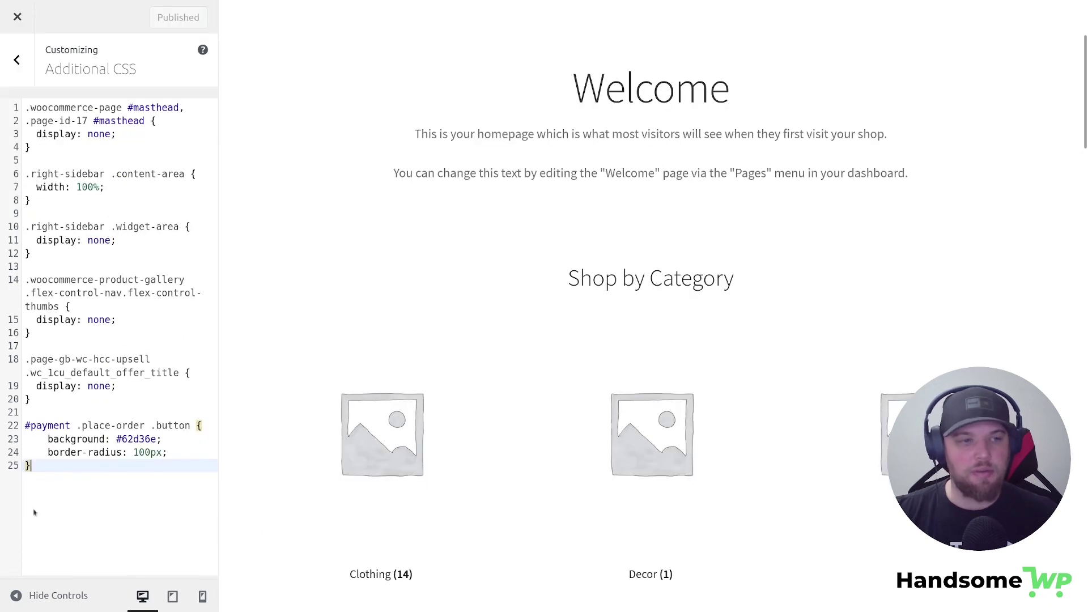
{"action": "scroll", "coordinate": [231, 402], "scroll_direction": "up", "scroll_amount": 3}
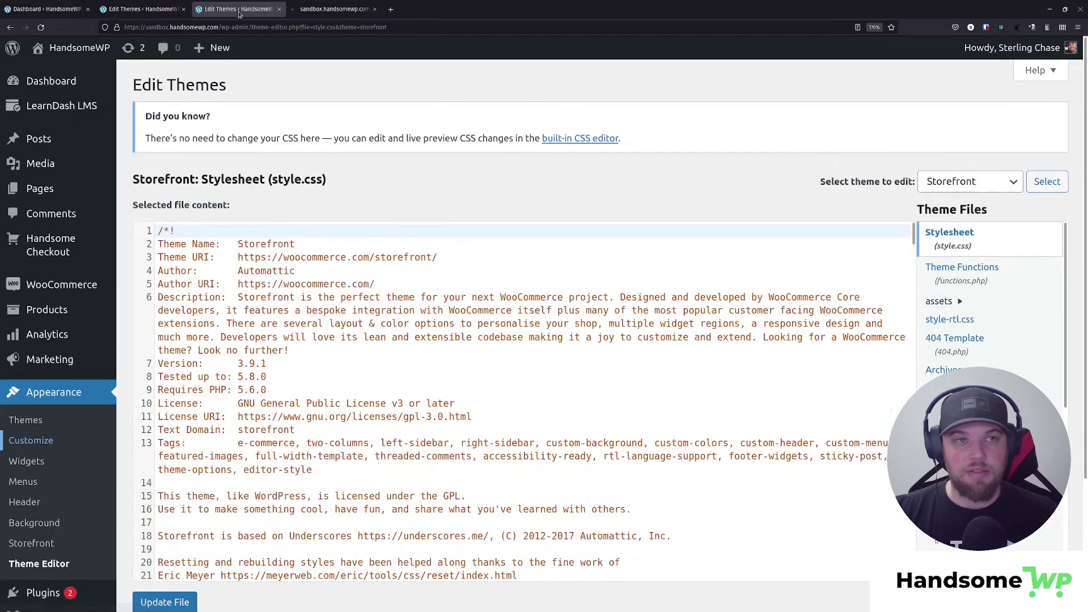
{"action": "left_click", "coordinate": [316, 10]}
{"action": "key", "text": "F11"}
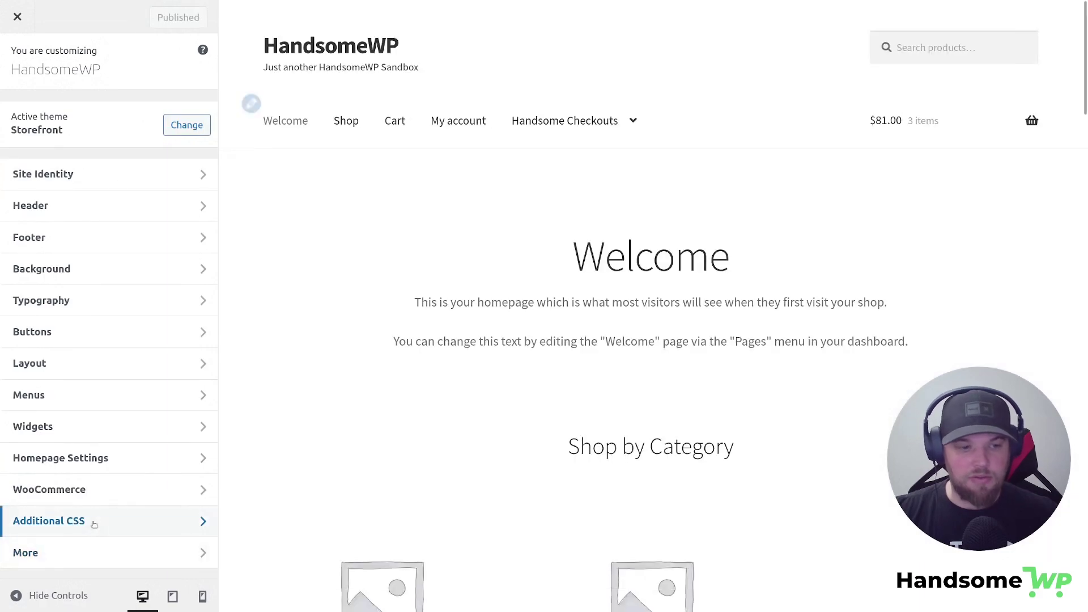
{"action": "left_click", "coordinate": [85, 520]}
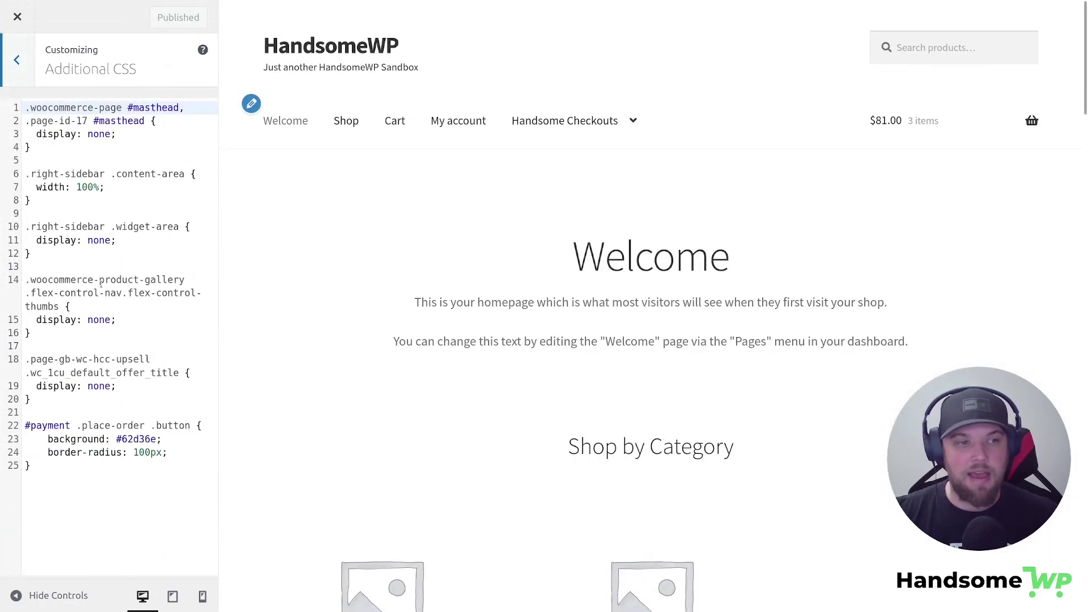
{"action": "left_click", "coordinate": [57, 465]}
{"action": "left_click", "coordinate": [16, 59]}
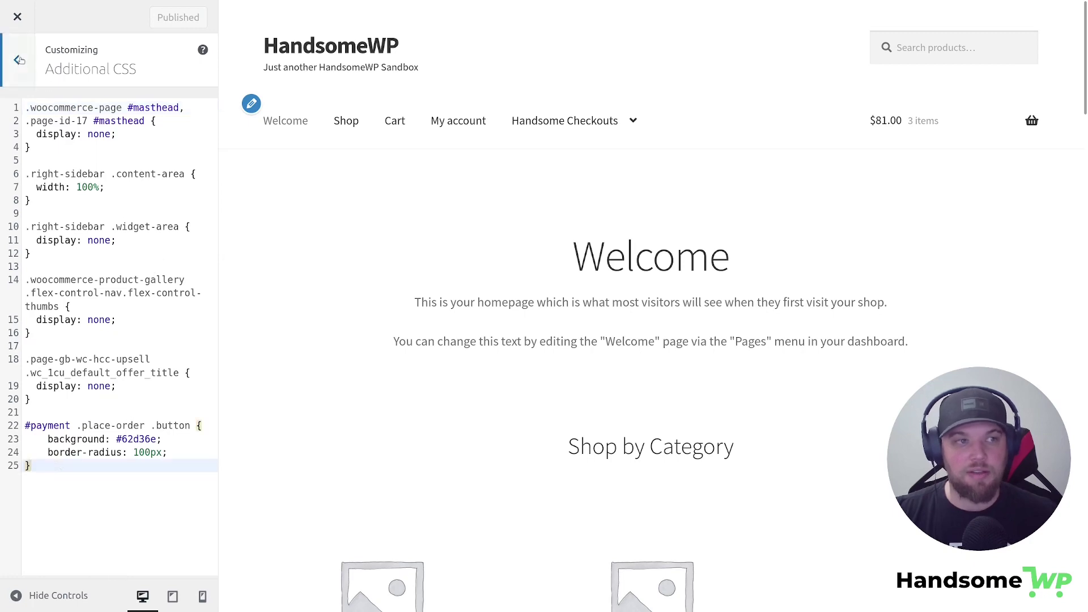
{"action": "left_click", "coordinate": [18, 17]}
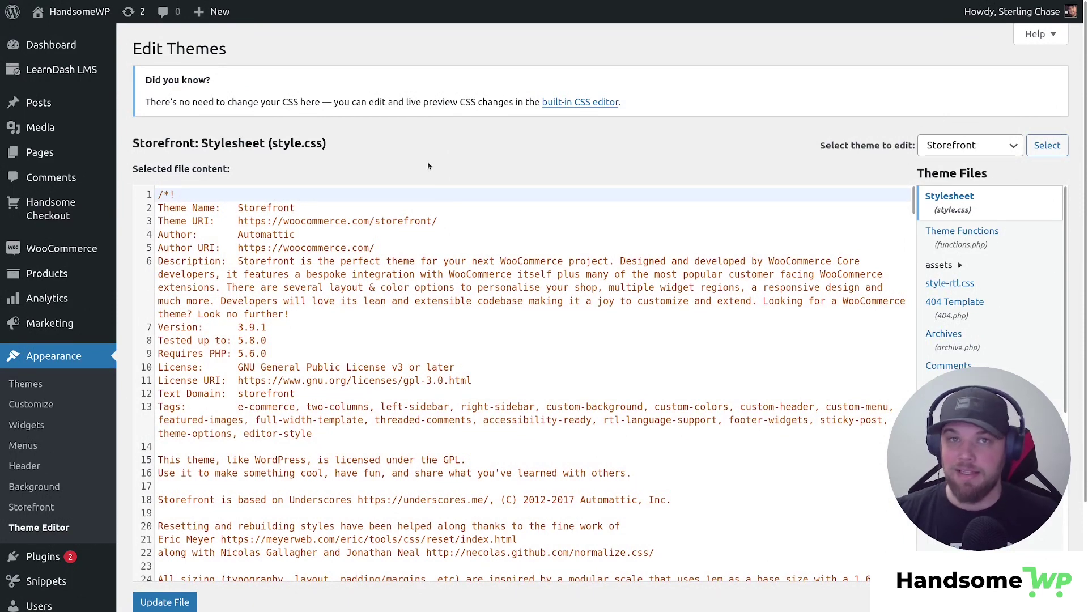
Go to the installed plugins list and highlight the Header and Footer Scripts plugin.
{"action": "scroll", "coordinate": [449, 115], "scroll_direction": "down", "scroll_amount": 2}
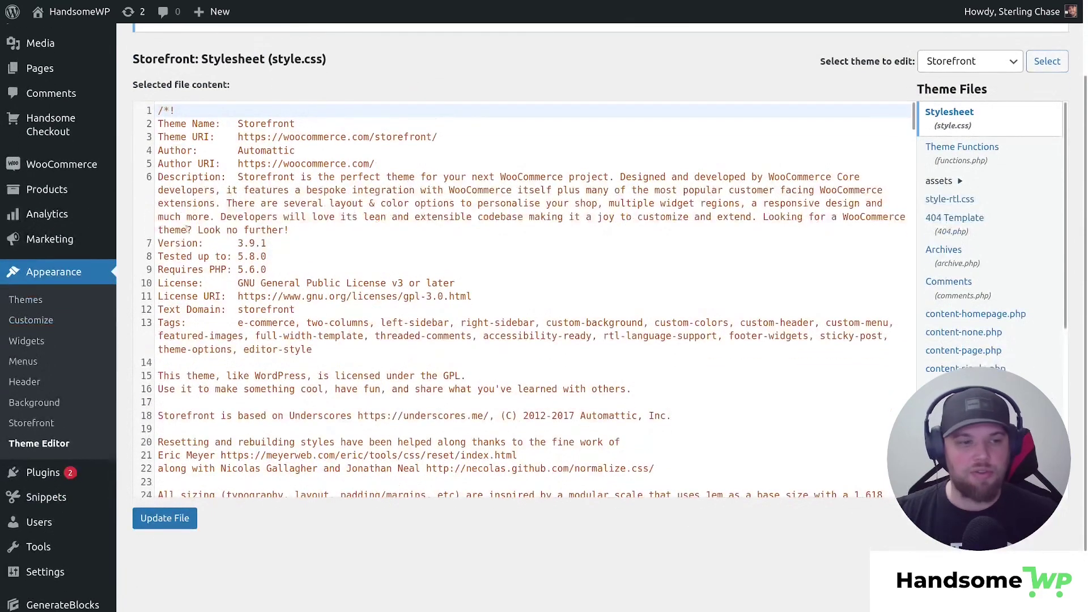
{"action": "mouse_move", "coordinate": [288, 3]}
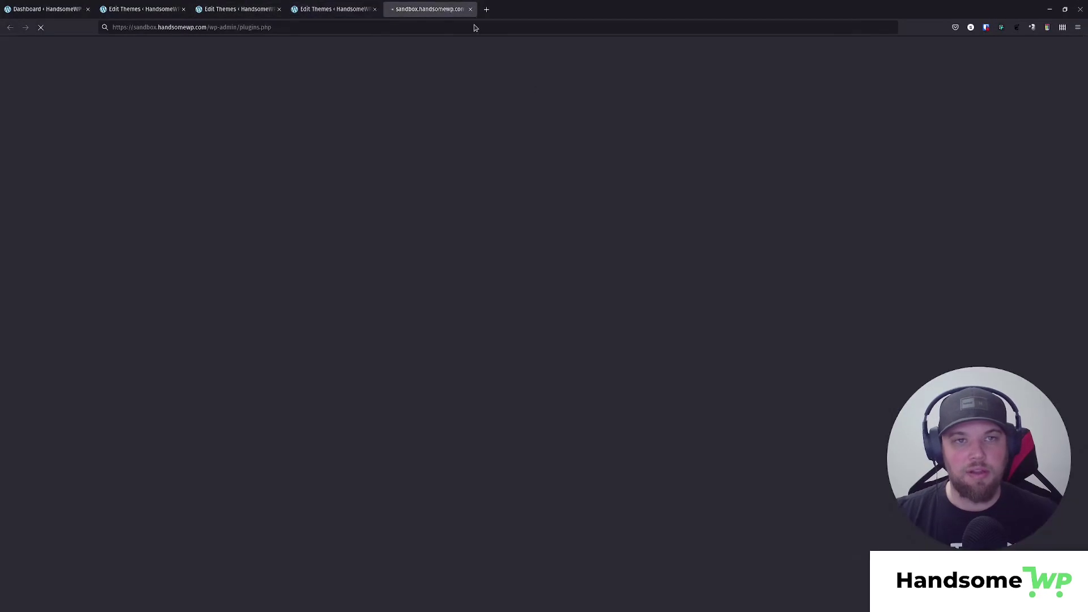
{"action": "left_click", "coordinate": [430, 9]}
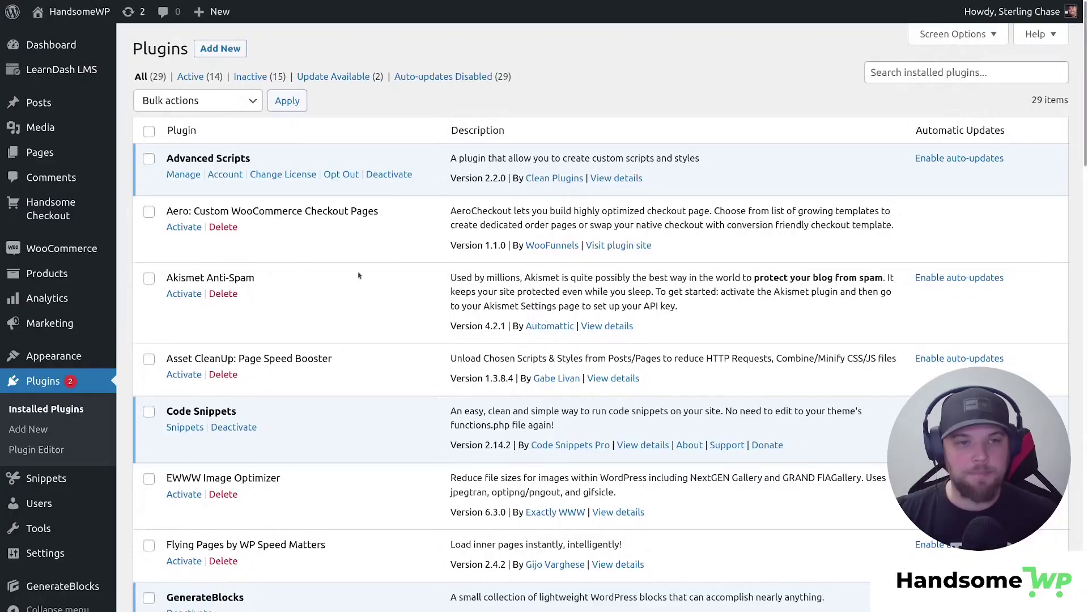
{"action": "scroll", "coordinate": [358, 275], "scroll_direction": "down", "scroll_amount": 6}
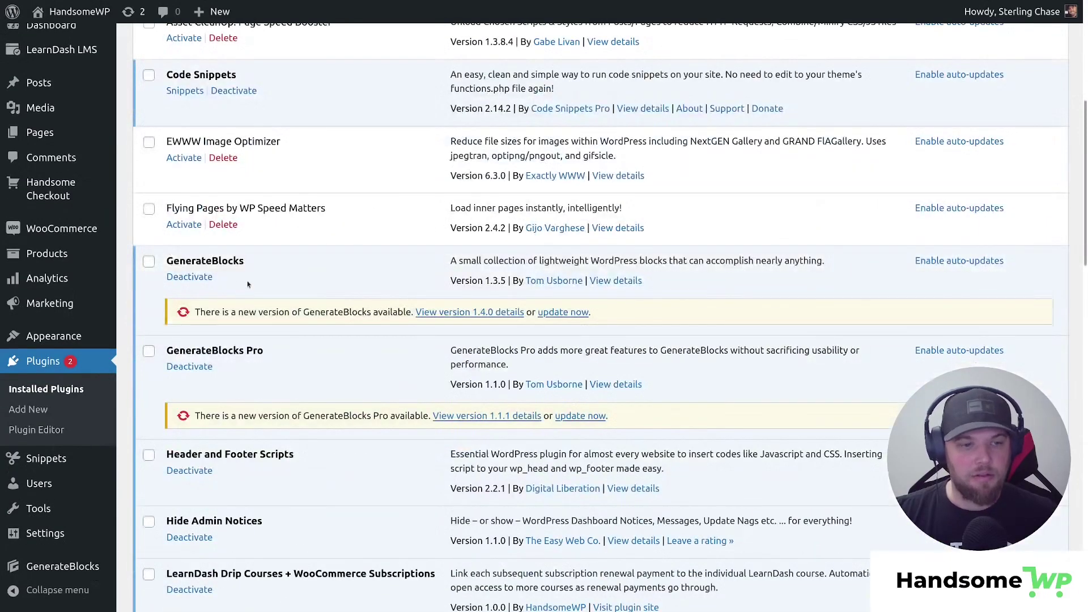
{"action": "scroll", "coordinate": [247, 284], "scroll_direction": "down", "scroll_amount": 3}
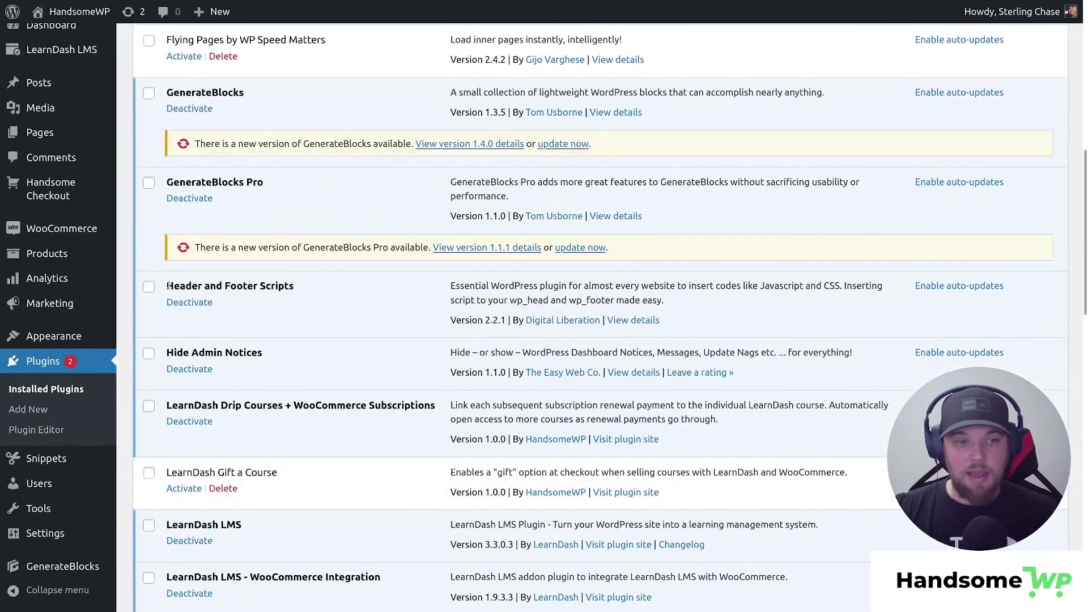
{"action": "left_click_drag", "start_coordinate": [169, 285], "coordinate": [315, 290]}
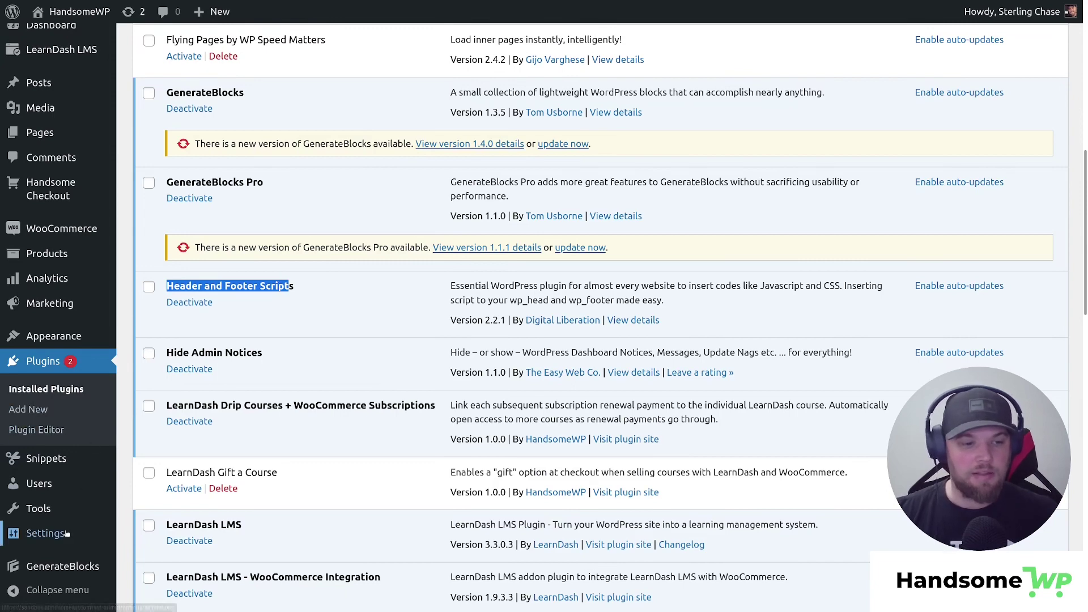
Focus the Scripts in header box, then move on to Pages > All Pages.
{"action": "mouse_move", "coordinate": [67, 534]}
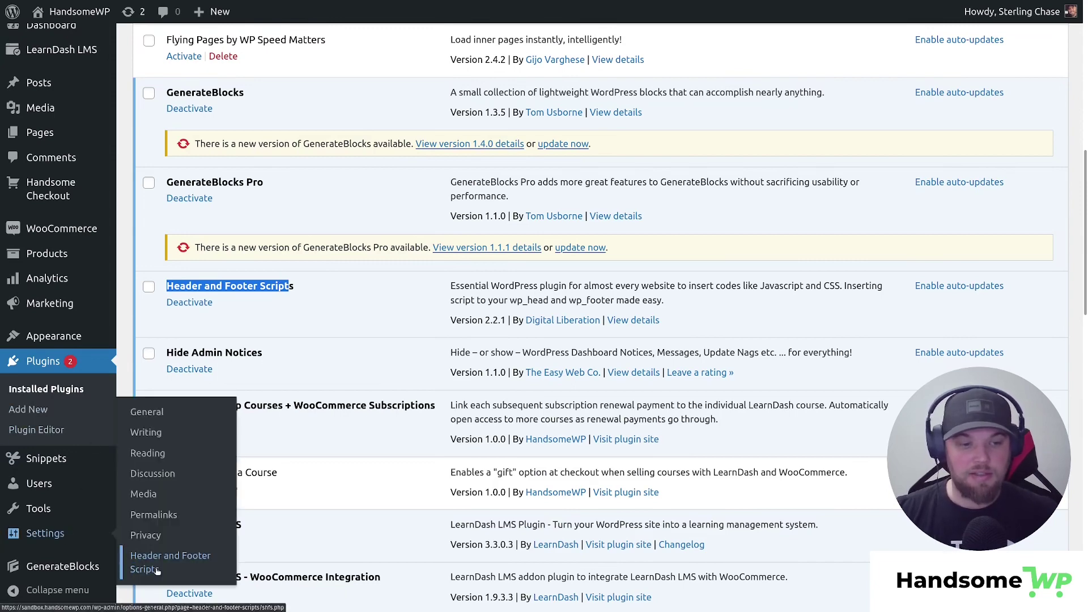
{"action": "mouse_move", "coordinate": [352, 3]}
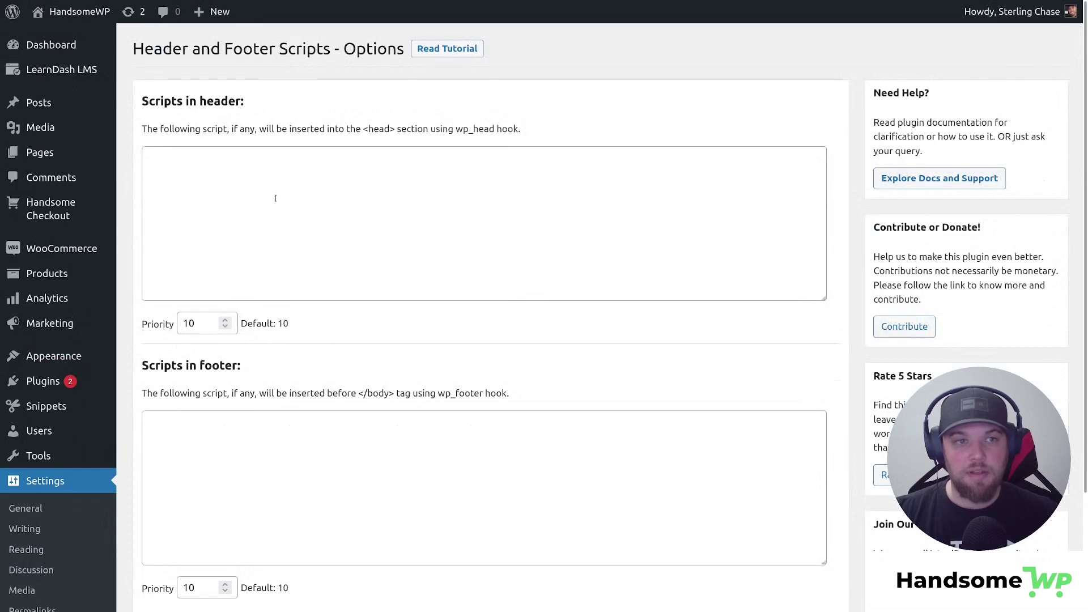
{"action": "left_click", "coordinate": [276, 199]}
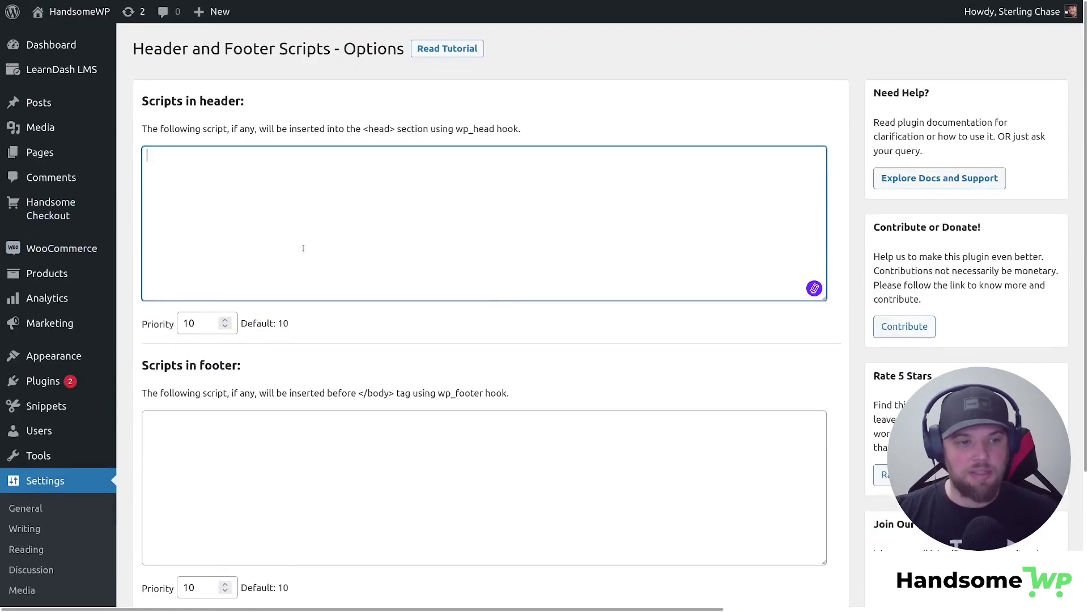
{"action": "left_click", "coordinate": [164, 154]}
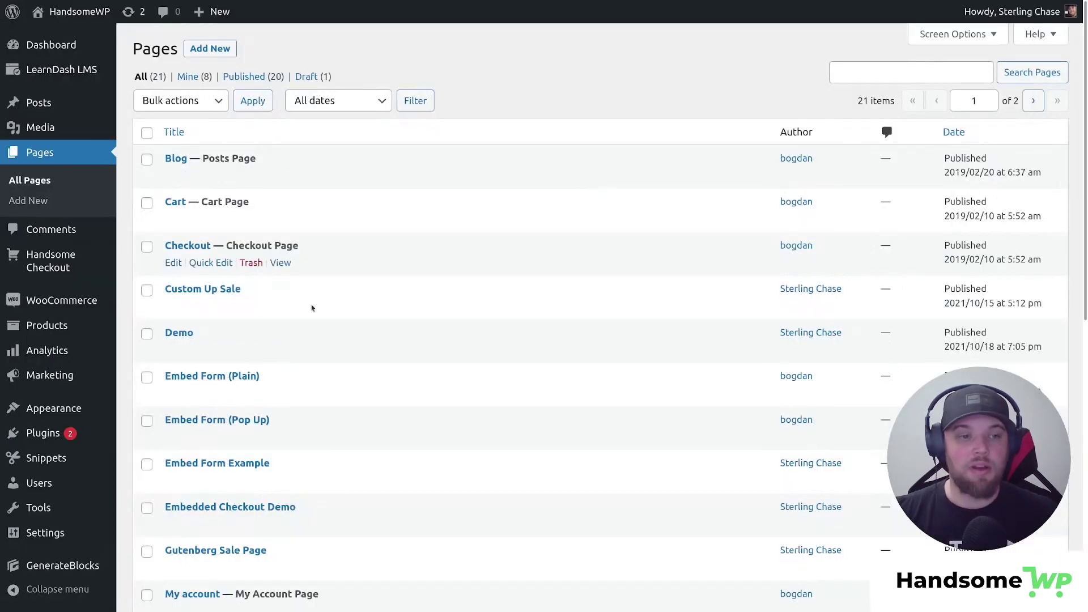
Edit the Demo page and add a new line after the head script's Bootstrap tags.
{"action": "left_click", "coordinate": [177, 349]}
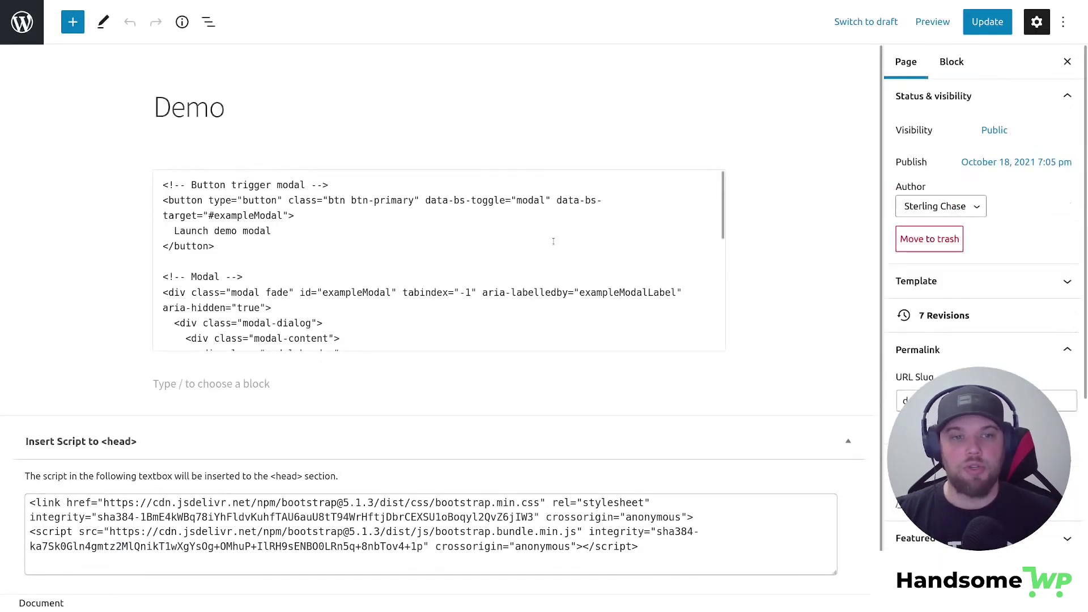
{"action": "scroll", "coordinate": [480, 268], "scroll_direction": "down", "scroll_amount": 5}
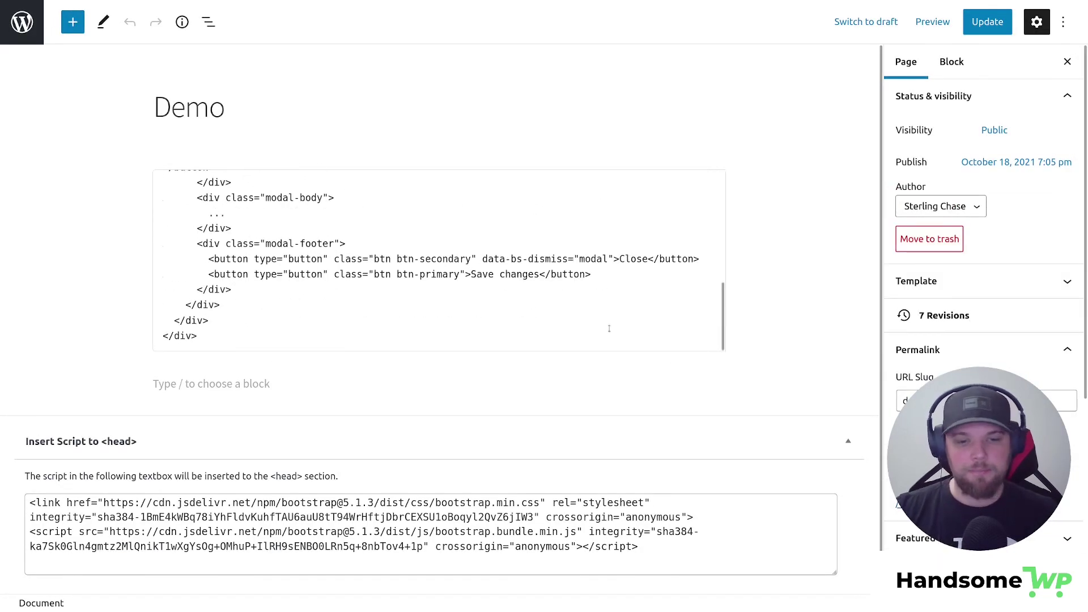
{"action": "left_click", "coordinate": [170, 561]}
{"action": "key", "text": "Return"}
{"action": "key", "text": "Return"}
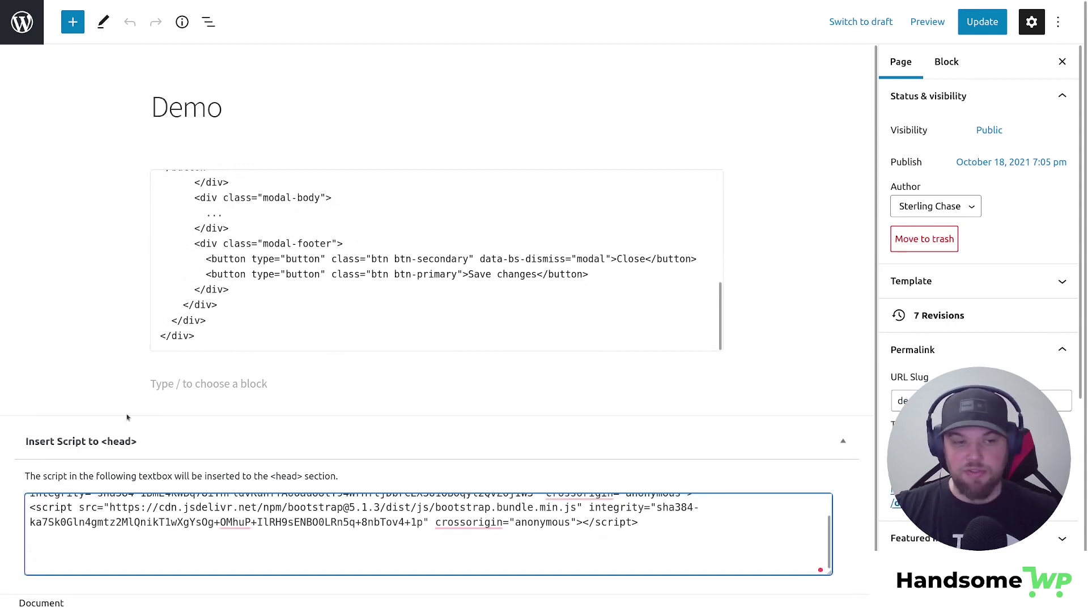
Add an empty <style></style> block with the caret on a line inside it.
{"action": "type", "text": "z"}
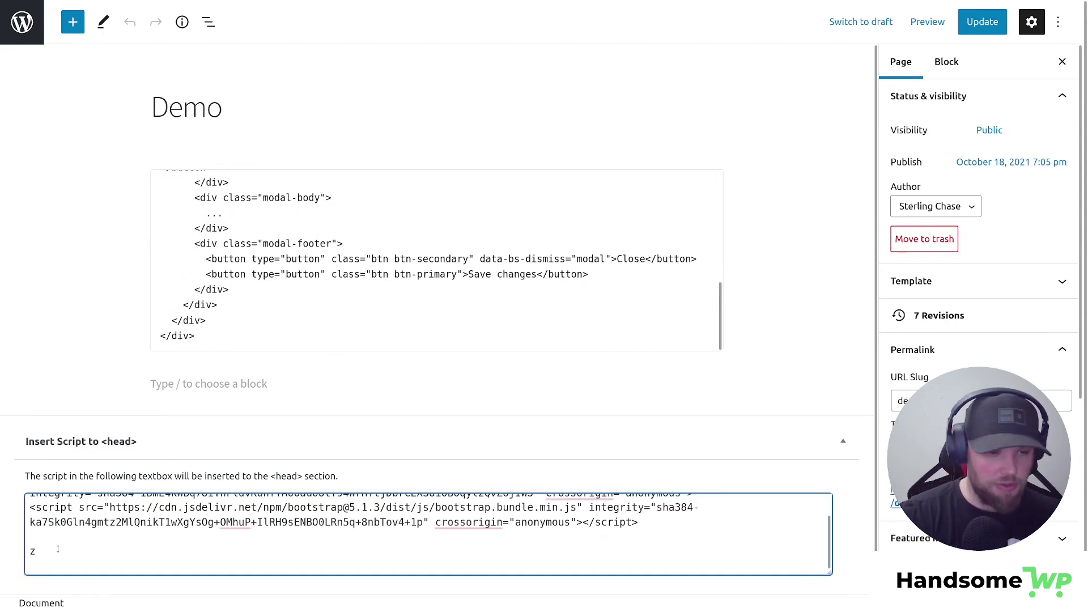
{"action": "key", "text": "BackSpace"}
{"action": "type", "text": "<style></style>"}
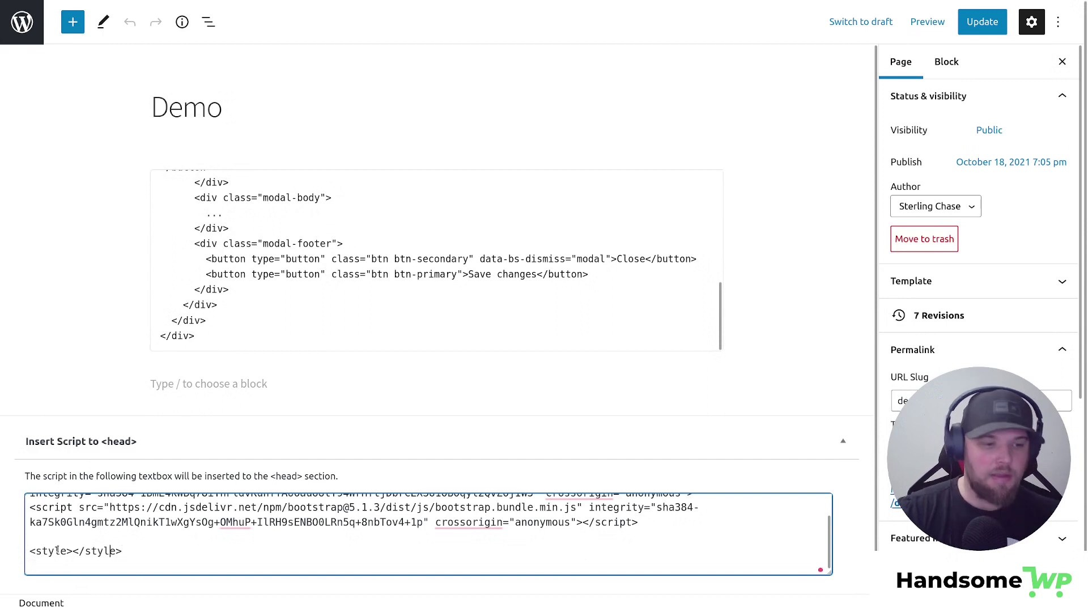
{"action": "key", "text": "Left"}
{"action": "key", "text": "Left"}
{"action": "key", "text": "Left"}
{"action": "key", "text": "Left"}
{"action": "key", "text": "Return"}
{"action": "key", "text": "Return"}
{"action": "key", "text": "Up"}
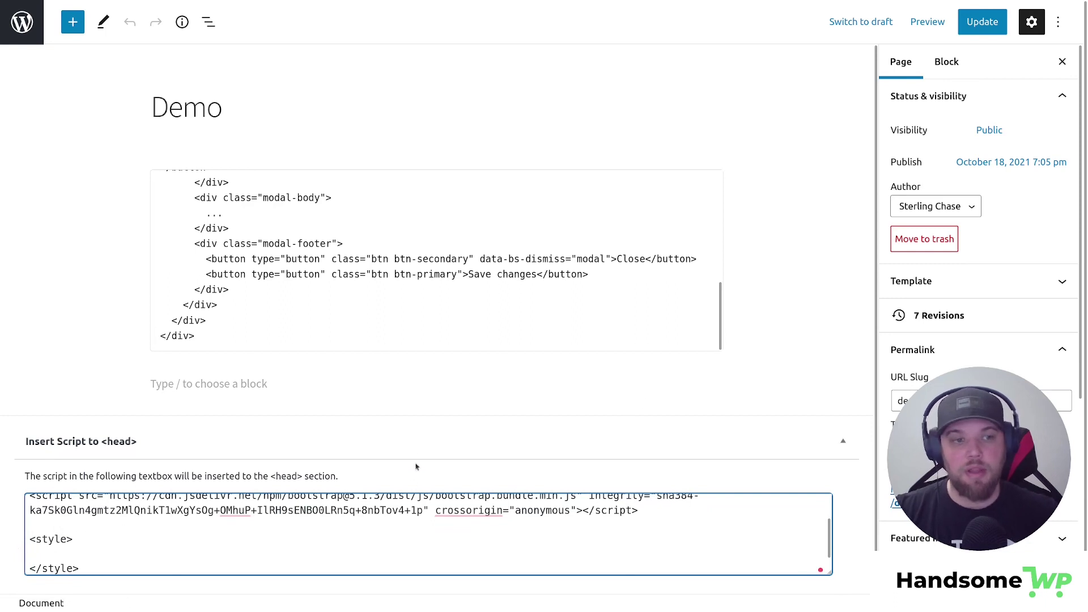
{"action": "scroll", "coordinate": [567, 318], "scroll_direction": "up", "scroll_amount": 5}
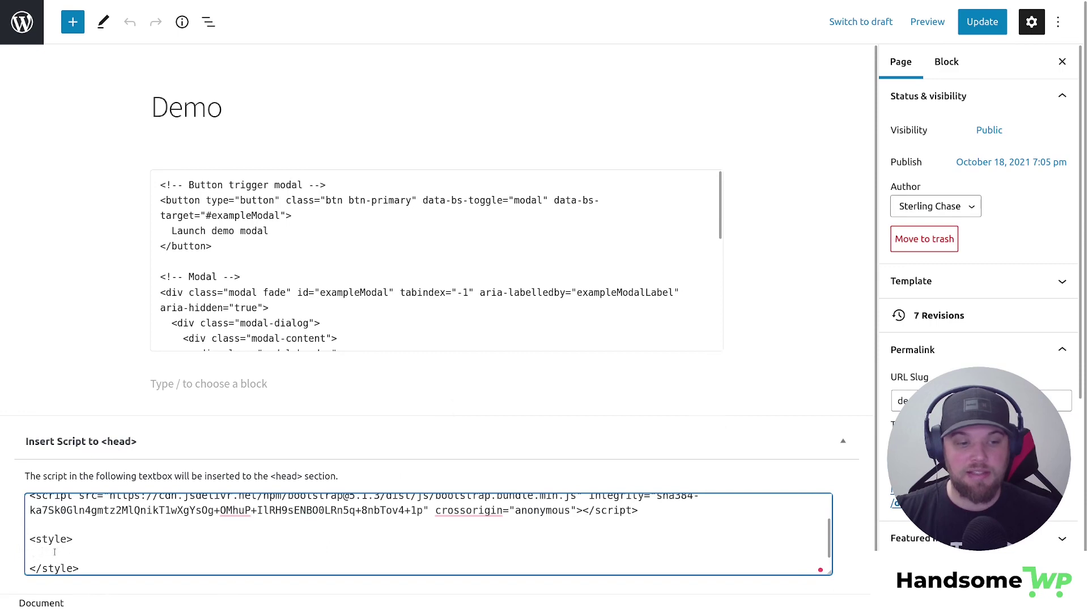
{"action": "mouse_move", "coordinate": [403, 5]}
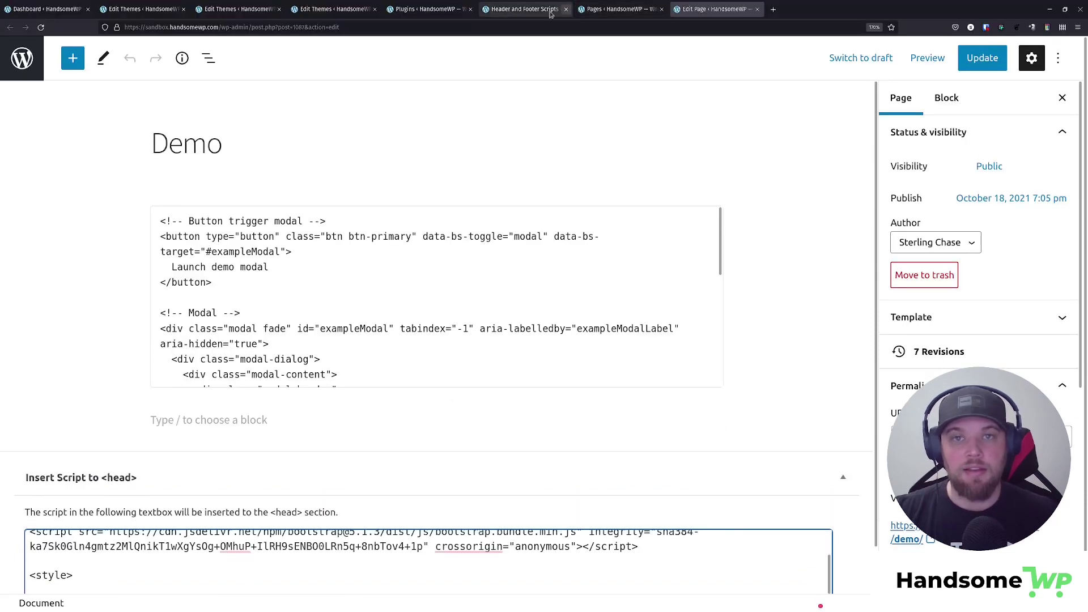
Check Customize > Additional CSS, then go back to the Header and Footer Scripts options.
{"action": "left_click", "coordinate": [165, 9]}
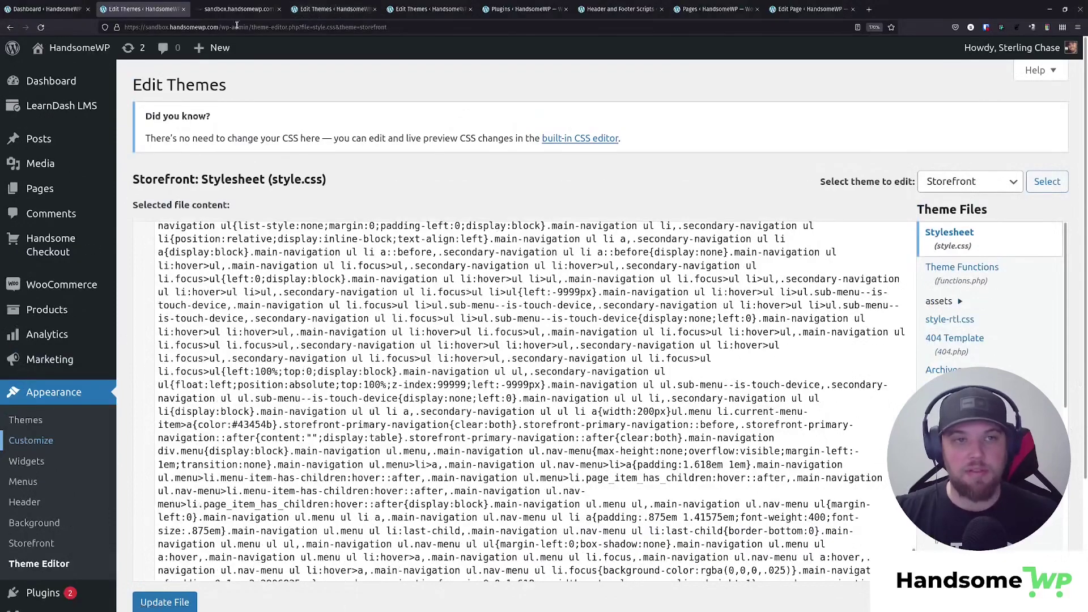
{"action": "left_click", "coordinate": [238, 10]}
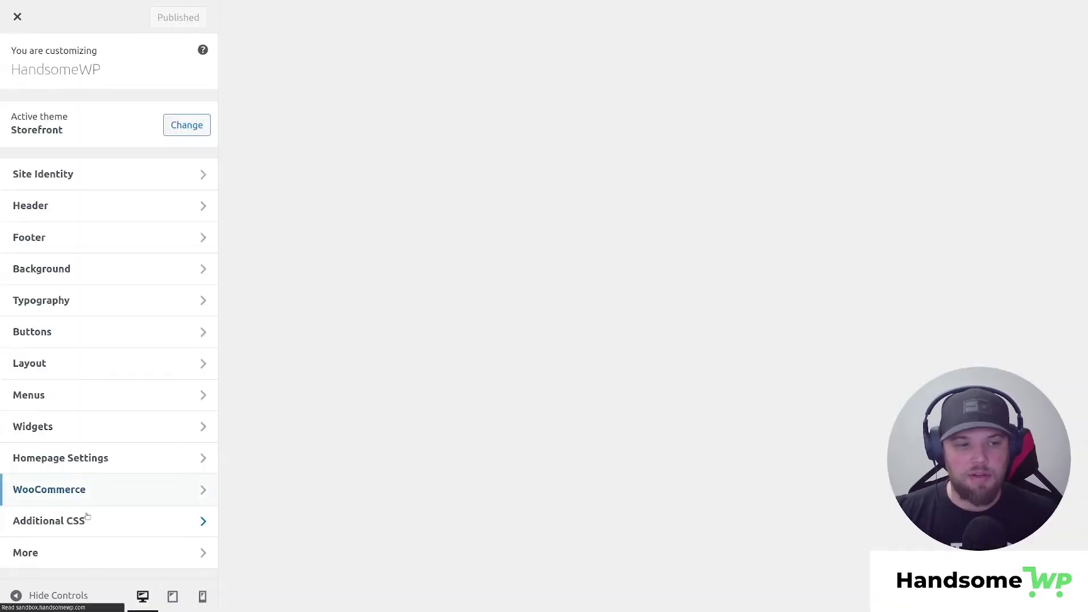
{"action": "left_click", "coordinate": [90, 518]}
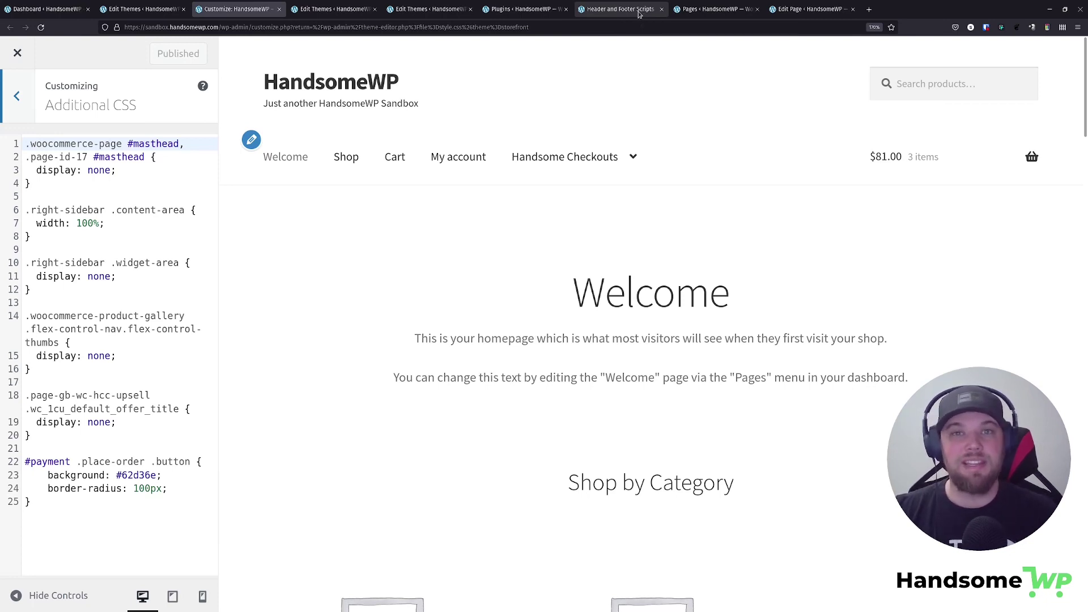
{"action": "left_click", "coordinate": [623, 9]}
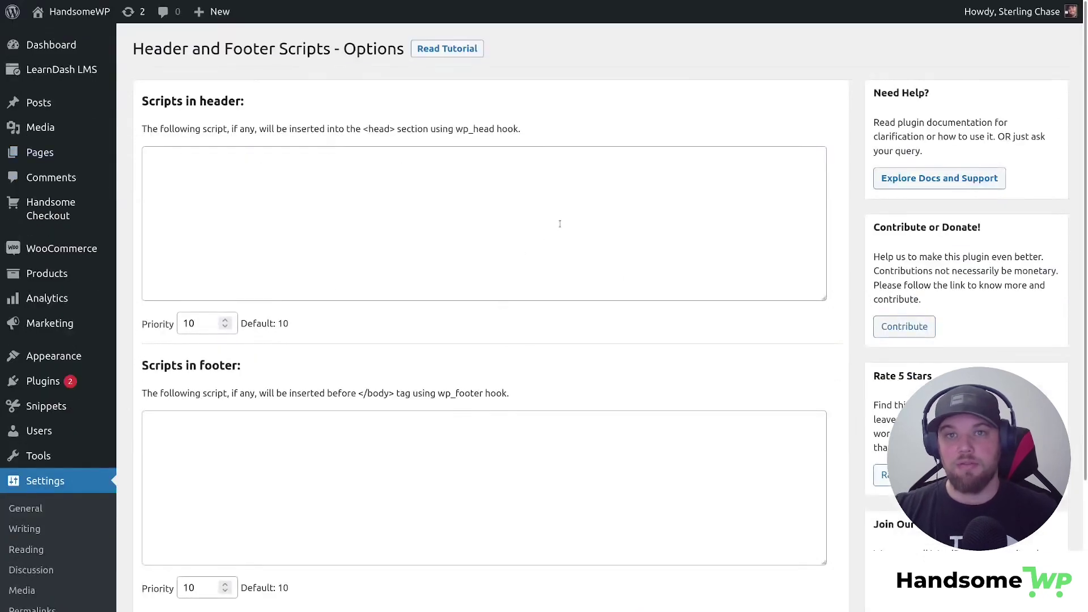
Focus the Scripts in header box, then switch over to the Demo page's editor tab.
{"action": "left_click", "coordinate": [432, 171]}
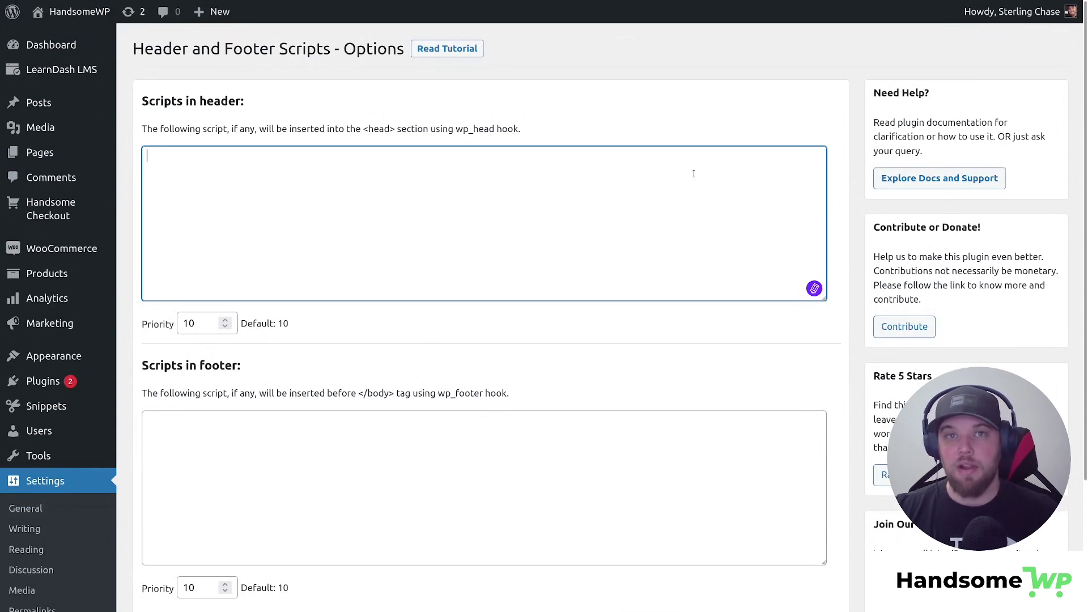
{"action": "left_click_drag", "start_coordinate": [145, 51], "coordinate": [465, 63]}
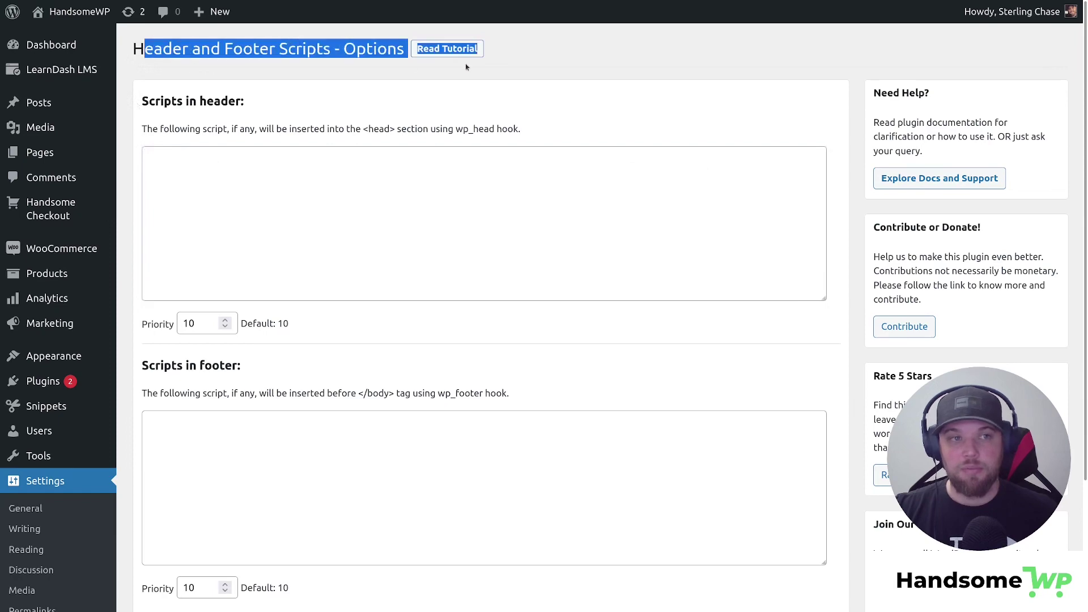
{"action": "left_click", "coordinate": [253, 165]}
{"action": "scroll", "coordinate": [377, 259], "scroll_direction": "down", "scroll_amount": 3}
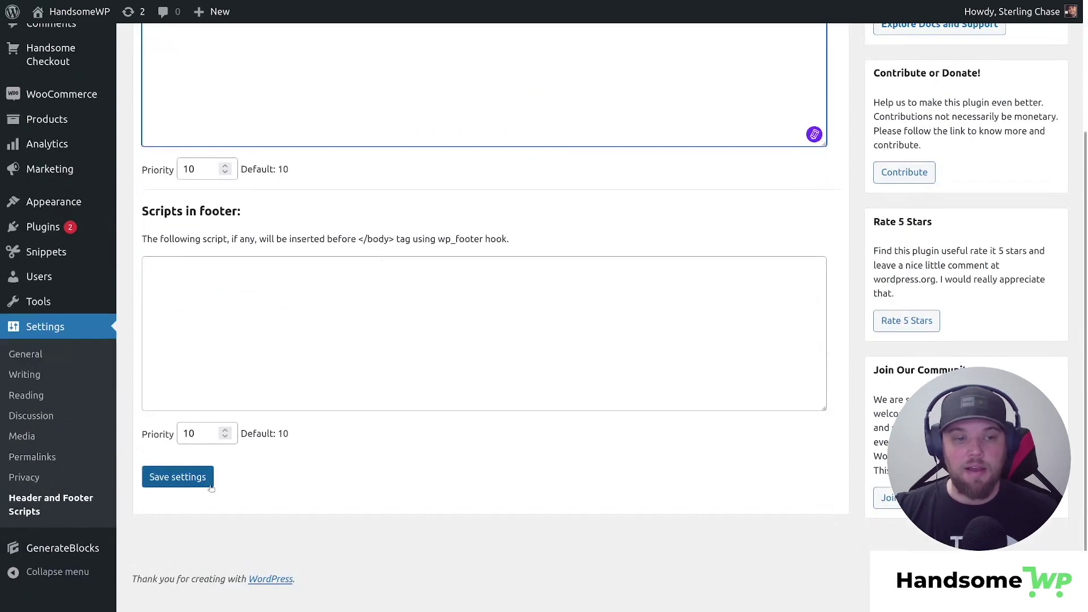
{"action": "scroll", "coordinate": [377, 258], "scroll_direction": "up", "scroll_amount": 3}
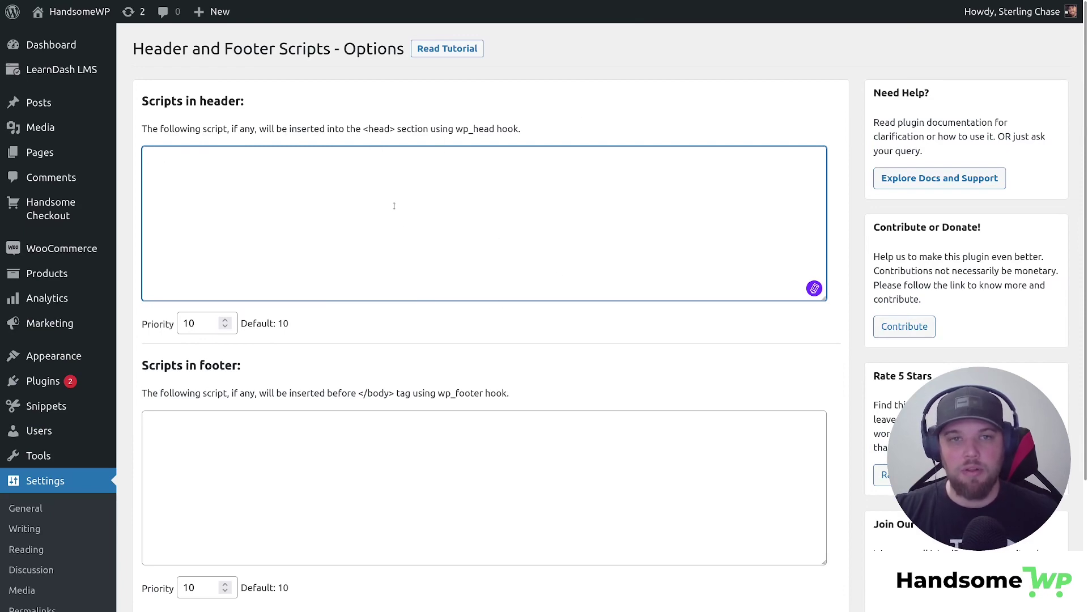
{"action": "mouse_move", "coordinate": [708, 6]}
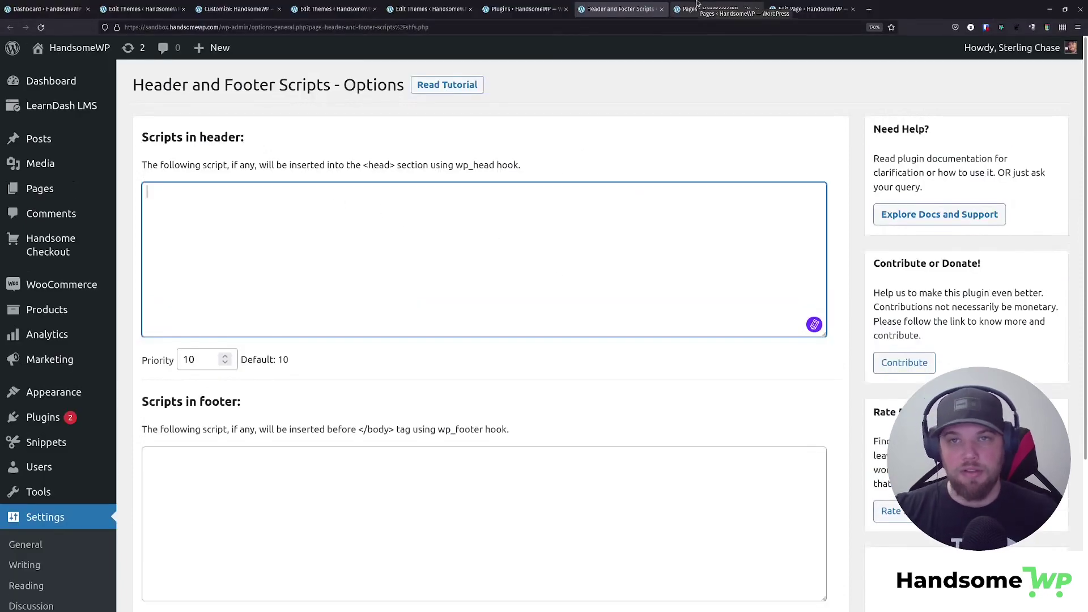
{"action": "left_click", "coordinate": [804, 9]}
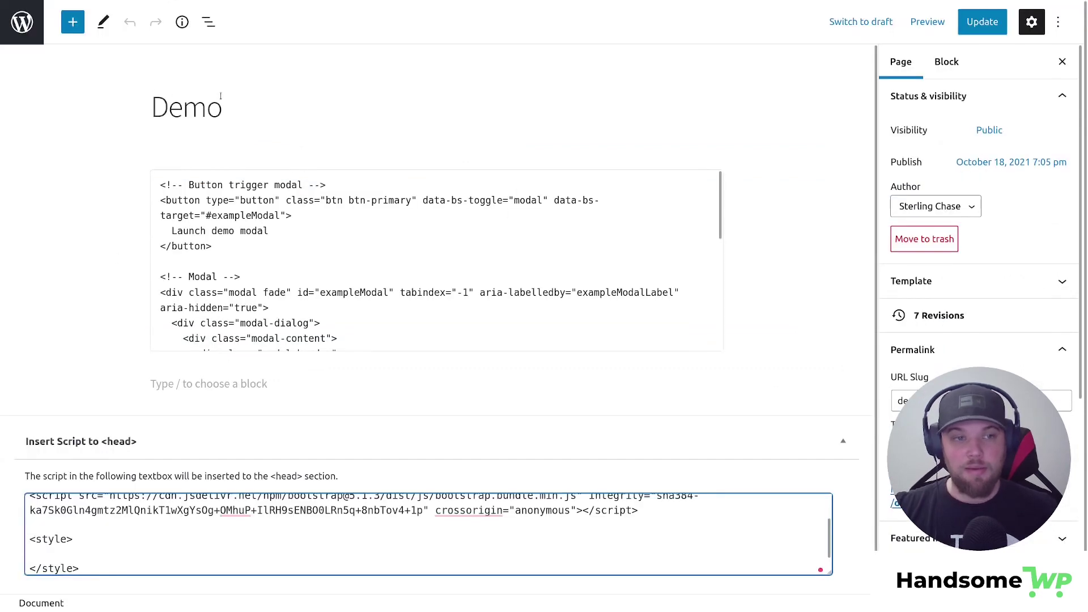
Delete the empty style tags and all remaining code from the Insert Script to <head> box.
{"action": "left_click_drag", "start_coordinate": [163, 182], "coordinate": [320, 323]}
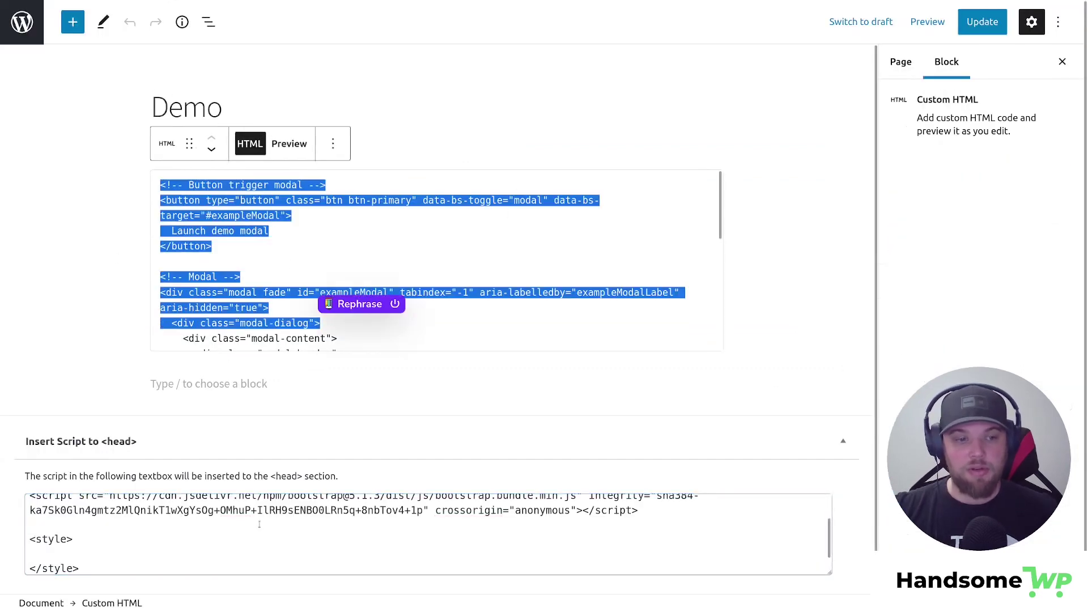
{"action": "scroll", "coordinate": [87, 544], "scroll_direction": "down", "scroll_amount": 1}
{"action": "left_click_drag", "start_coordinate": [87, 557], "coordinate": [9, 522]}
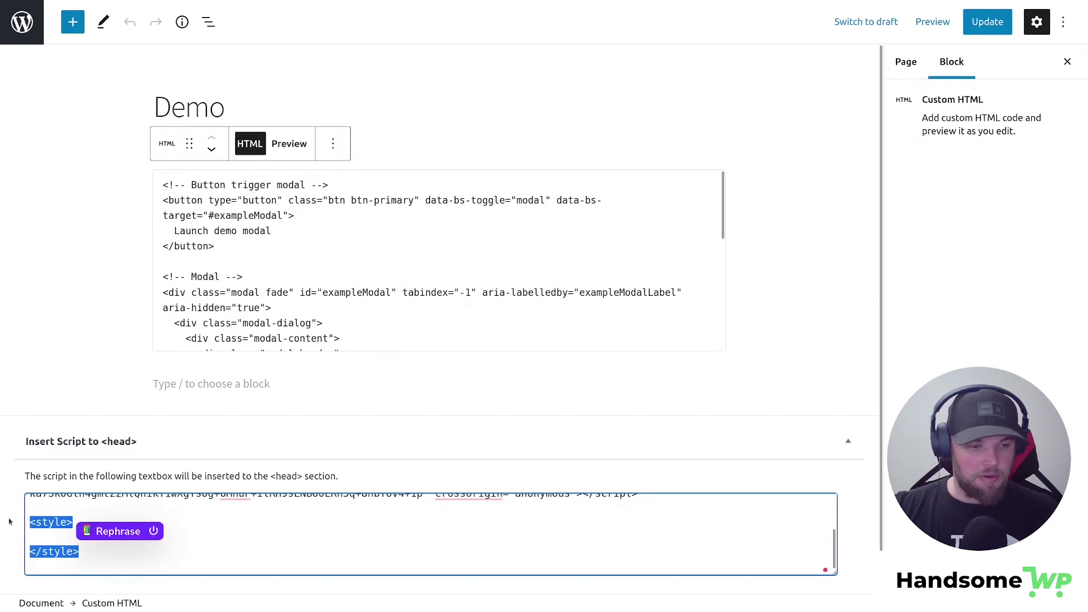
{"action": "key", "text": "BackSpace"}
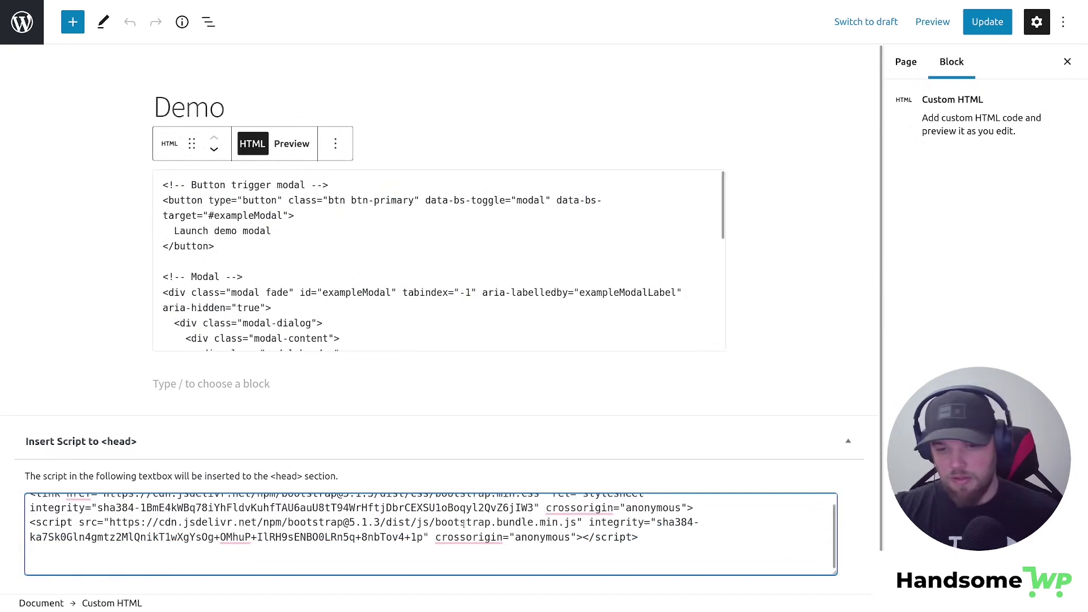
{"action": "left_click_drag", "start_coordinate": [644, 536], "coordinate": [2, 472]}
{"action": "key", "text": "ctrl+c"}
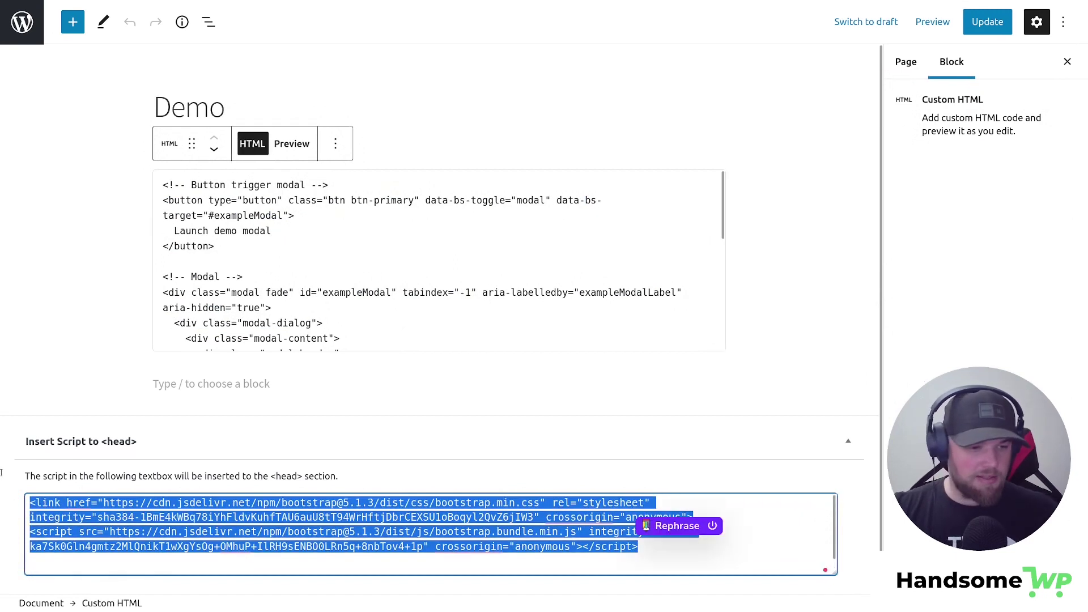
{"action": "key", "text": "BackSpace"}
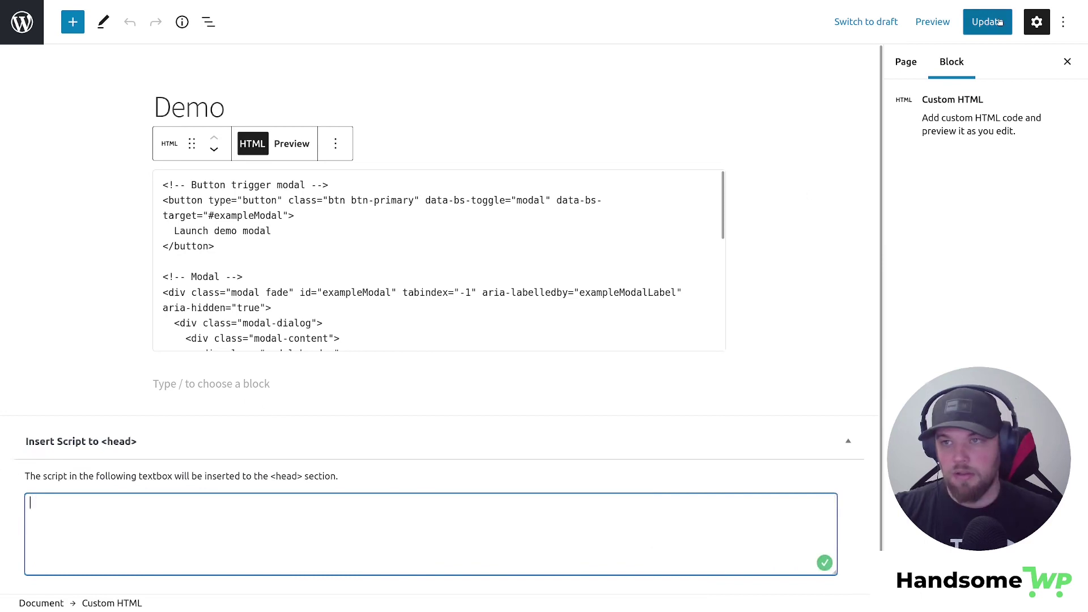
Update the Demo page and preview it in a new tab.
{"action": "left_click", "coordinate": [987, 22]}
{"action": "left_click", "coordinate": [914, 22]}
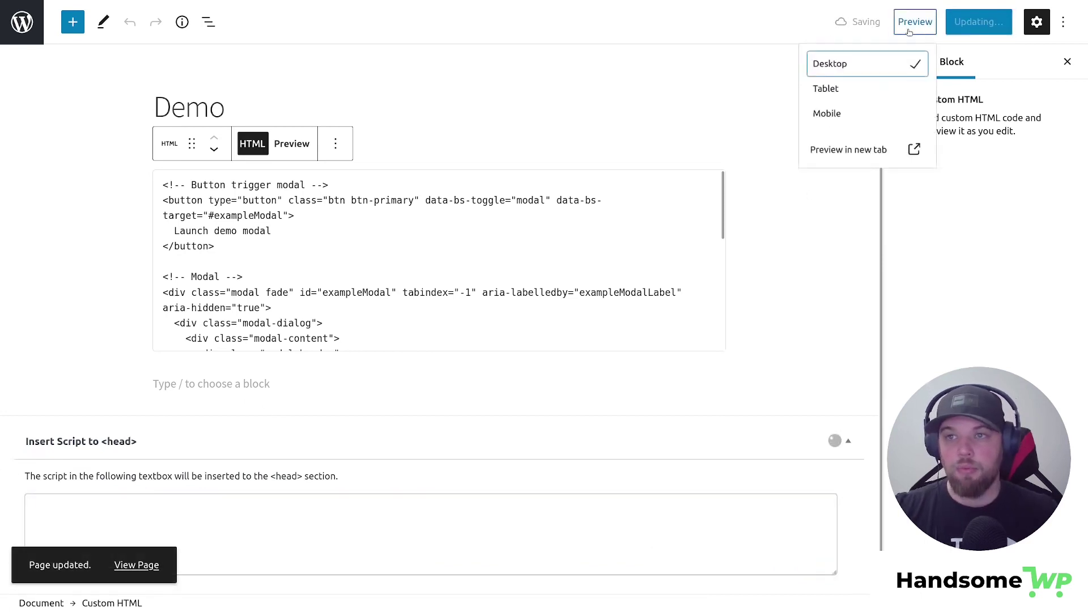
{"action": "left_click", "coordinate": [851, 156]}
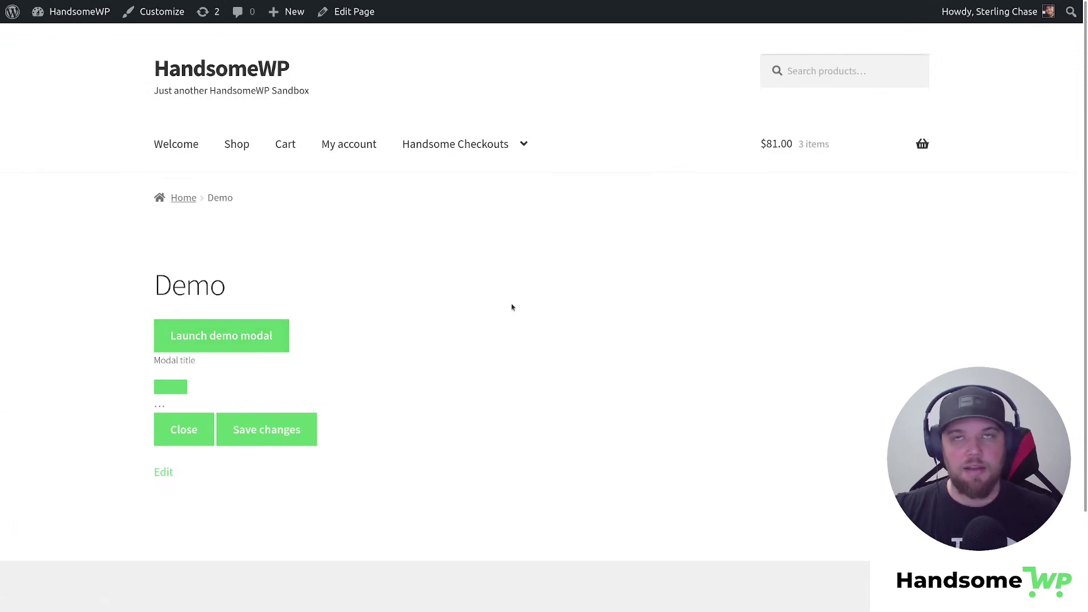
Try the Launch demo modal button in the preview and zoom the browser in.
{"action": "left_click", "coordinate": [221, 336]}
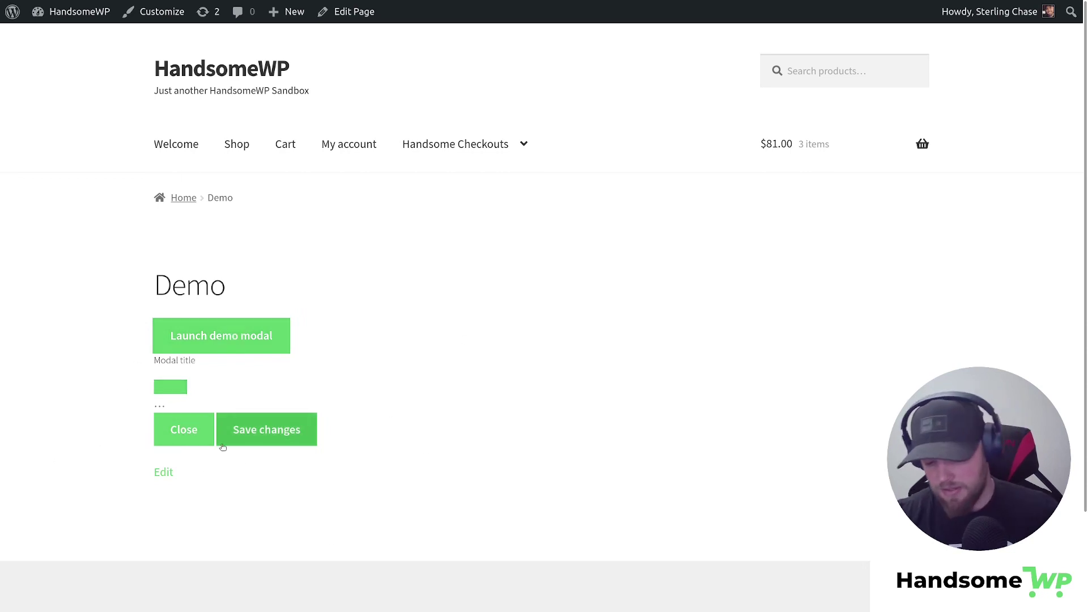
{"action": "key", "text": "ctrl+plus"}
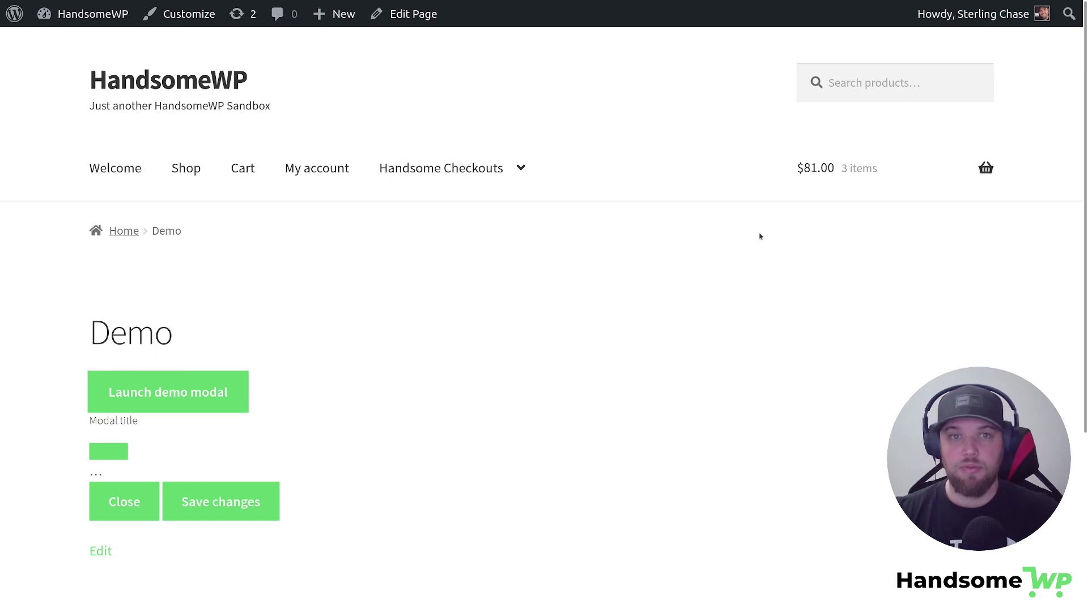
Paste the Bootstrap 5.1.3 CSS link and JS script tags into the Demo head-script box.
{"action": "mouse_move", "coordinate": [759, 3]}
{"action": "left_click", "coordinate": [797, 10]}
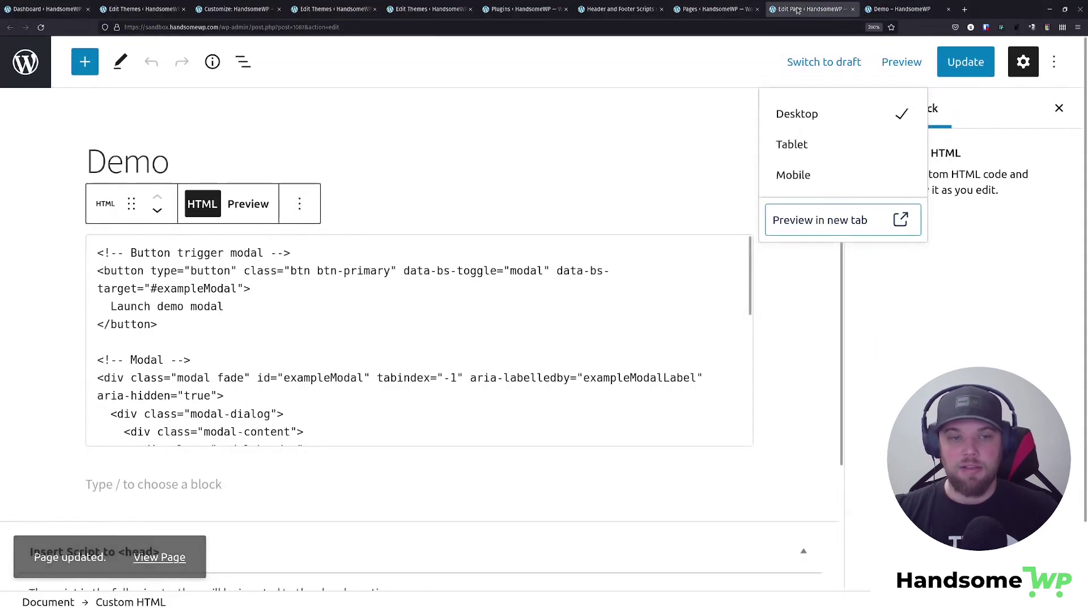
{"action": "scroll", "coordinate": [397, 227], "scroll_direction": "down", "scroll_amount": 5}
{"action": "left_click", "coordinate": [109, 486]}
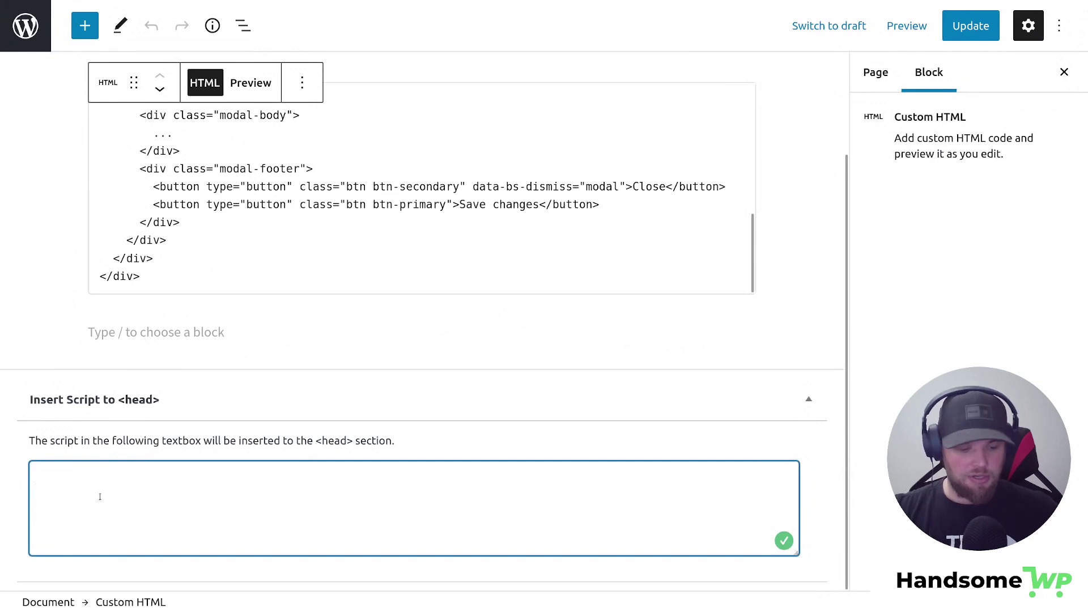
{"action": "key", "text": "ctrl+v"}
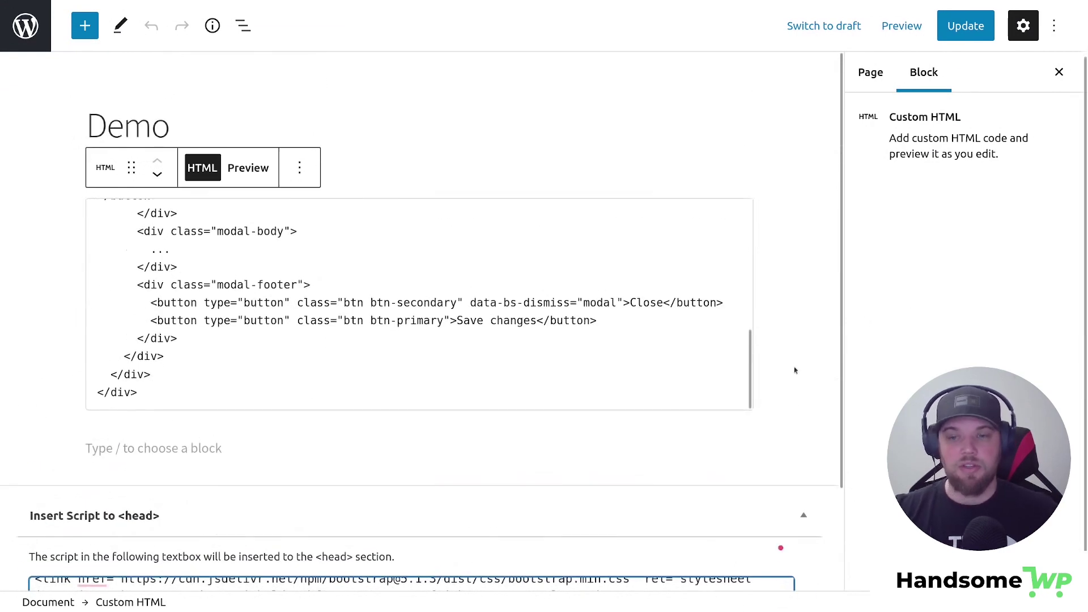
Check the pasted tags, update the Demo page, and switch to its preview tab.
{"action": "scroll", "coordinate": [842, 499], "scroll_direction": "down", "scroll_amount": 1}
{"action": "scroll", "coordinate": [843, 498], "scroll_direction": "down", "scroll_amount": 3}
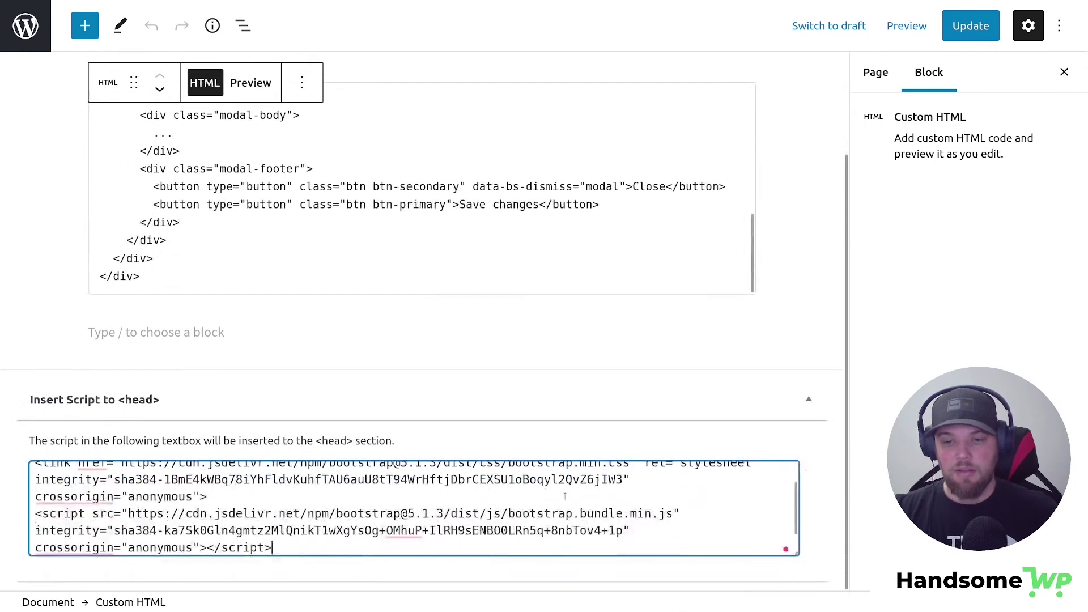
{"action": "left_click_drag", "start_coordinate": [561, 513], "coordinate": [666, 513]}
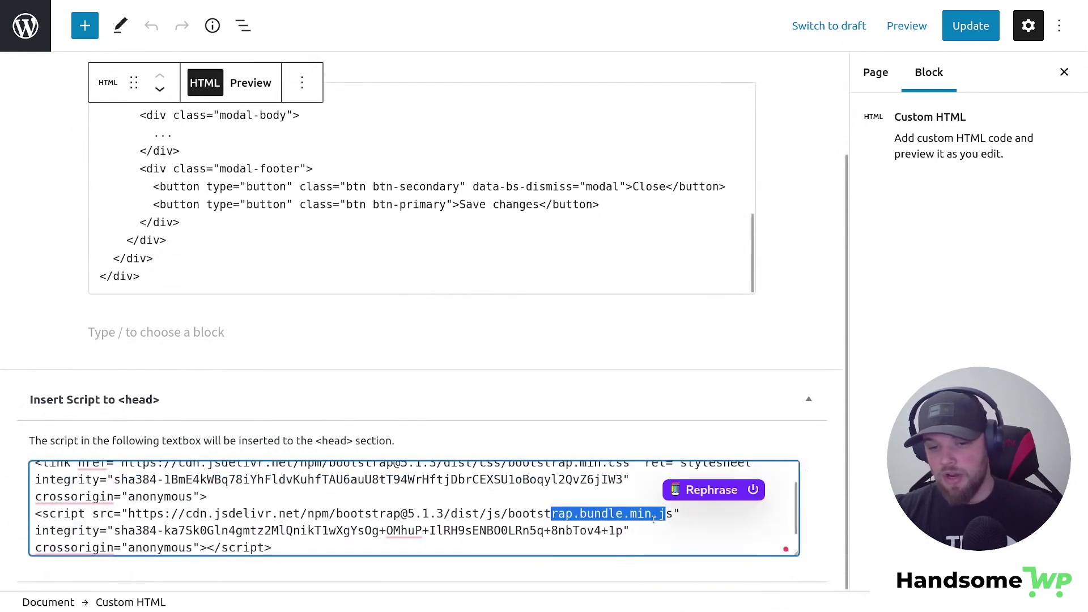
{"action": "scroll", "coordinate": [835, 293], "scroll_direction": "up", "scroll_amount": 3}
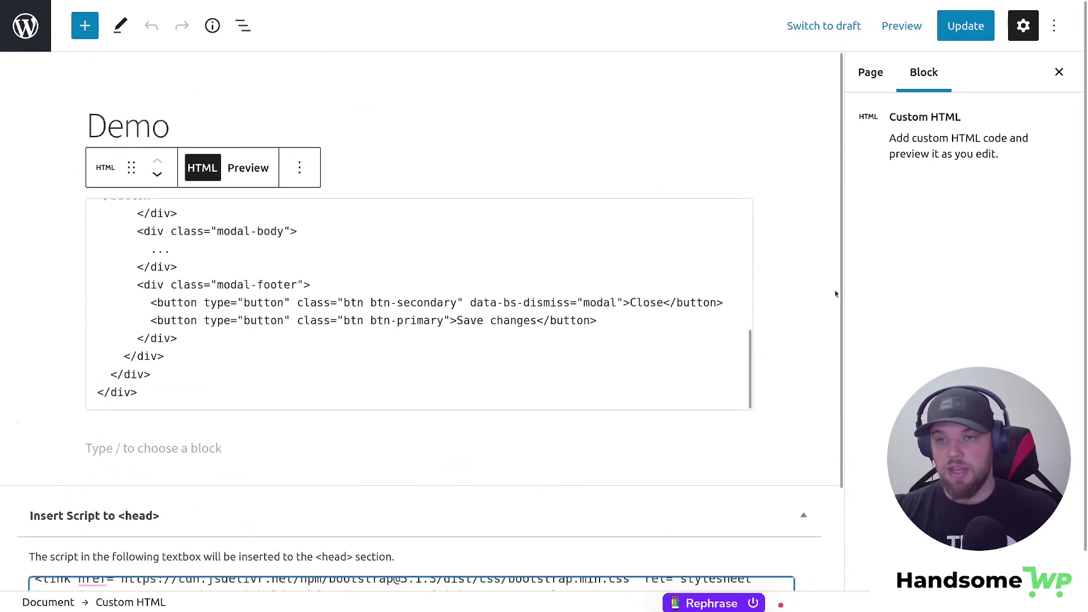
{"action": "left_click", "coordinate": [983, 27]}
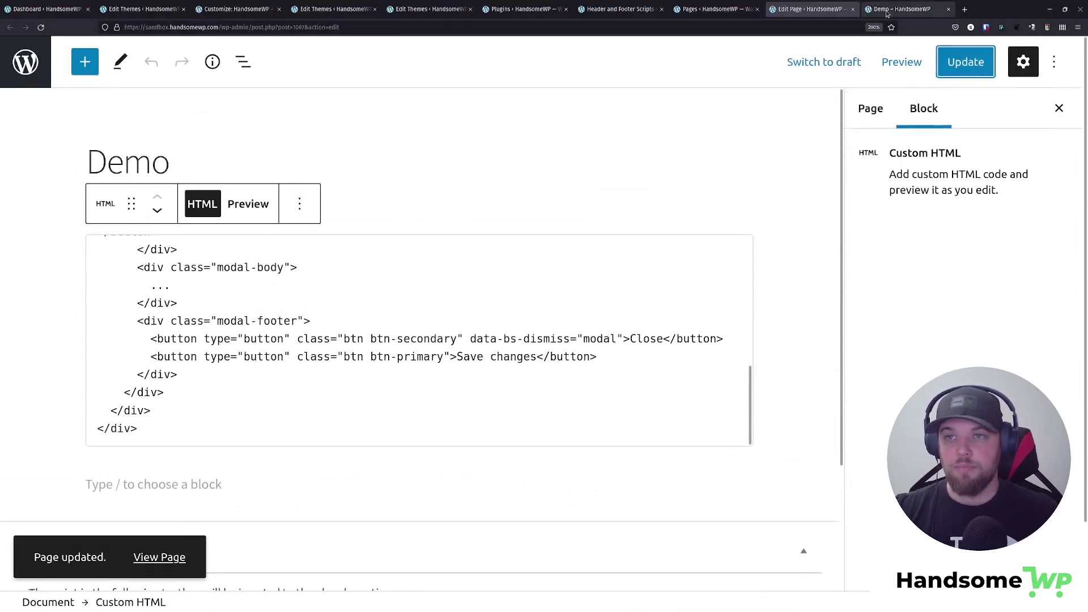
{"action": "left_click", "coordinate": [904, 9]}
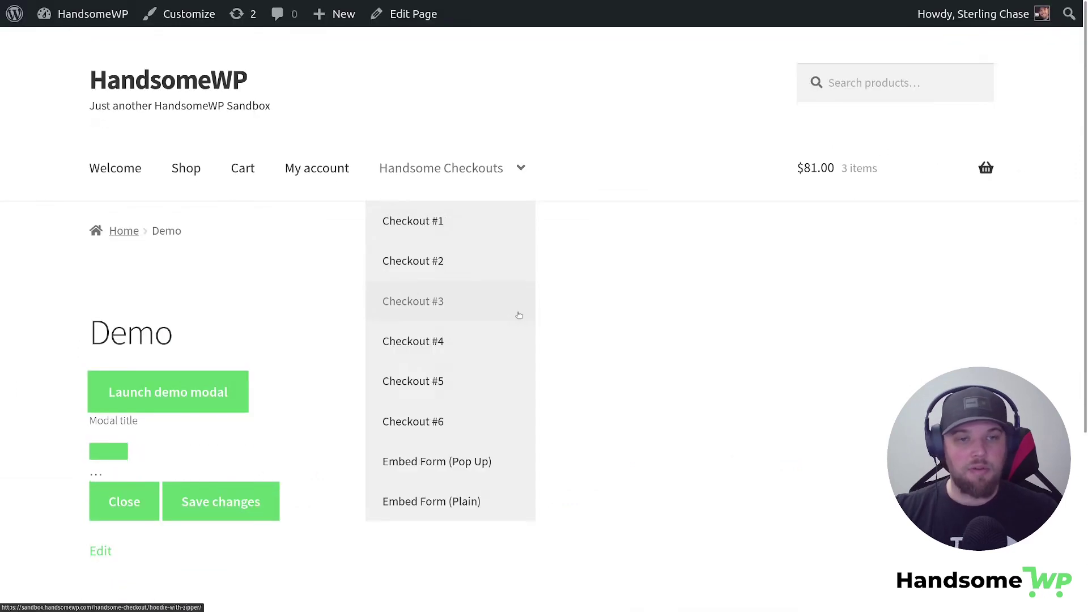
Reload the preview with F5, then open and close the demo modal twice.
{"action": "key", "text": "F5"}
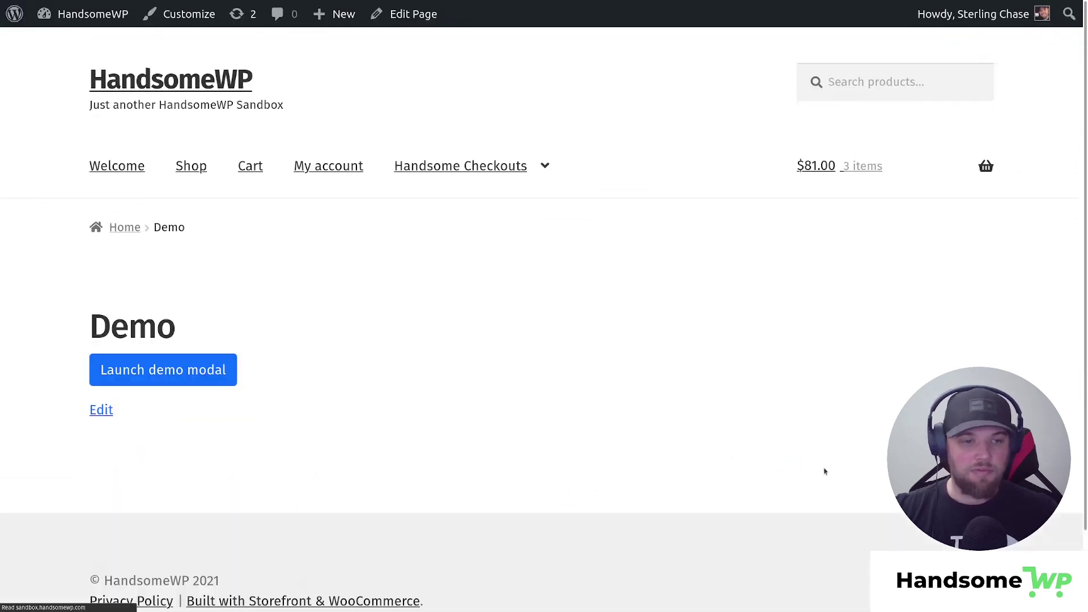
{"action": "left_click", "coordinate": [198, 369]}
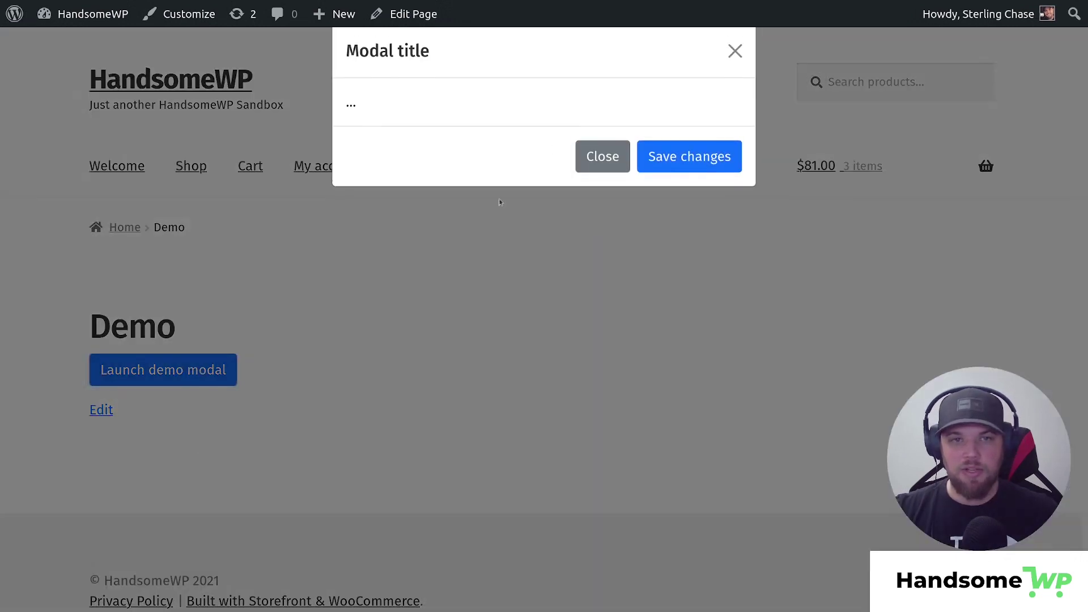
{"action": "left_click", "coordinate": [444, 391]}
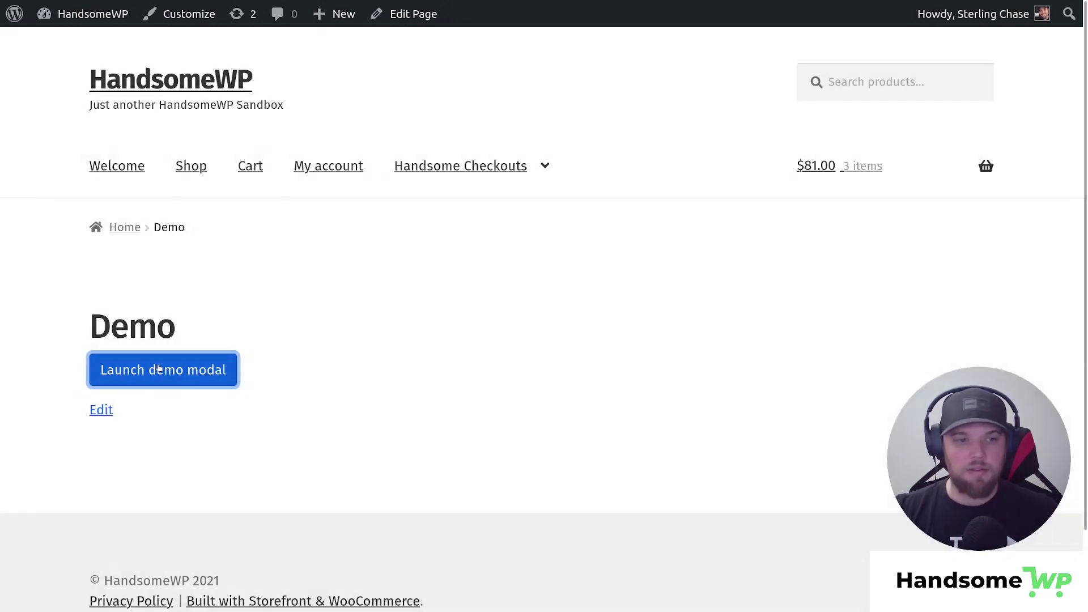
{"action": "key", "text": "Return"}
{"action": "left_click", "coordinate": [736, 51]}
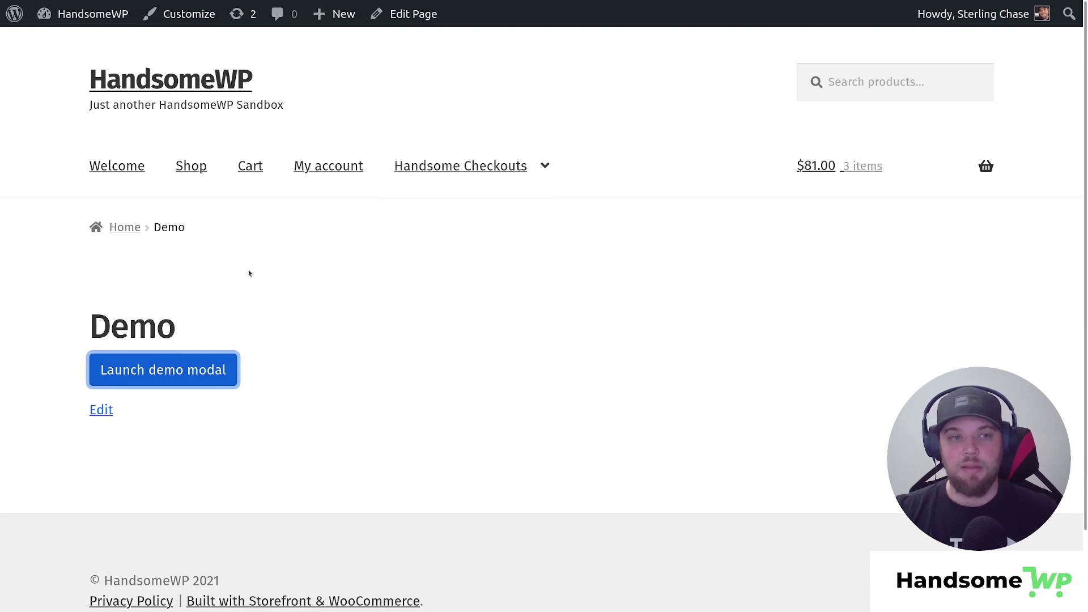
{"action": "mouse_move", "coordinate": [519, 3]}
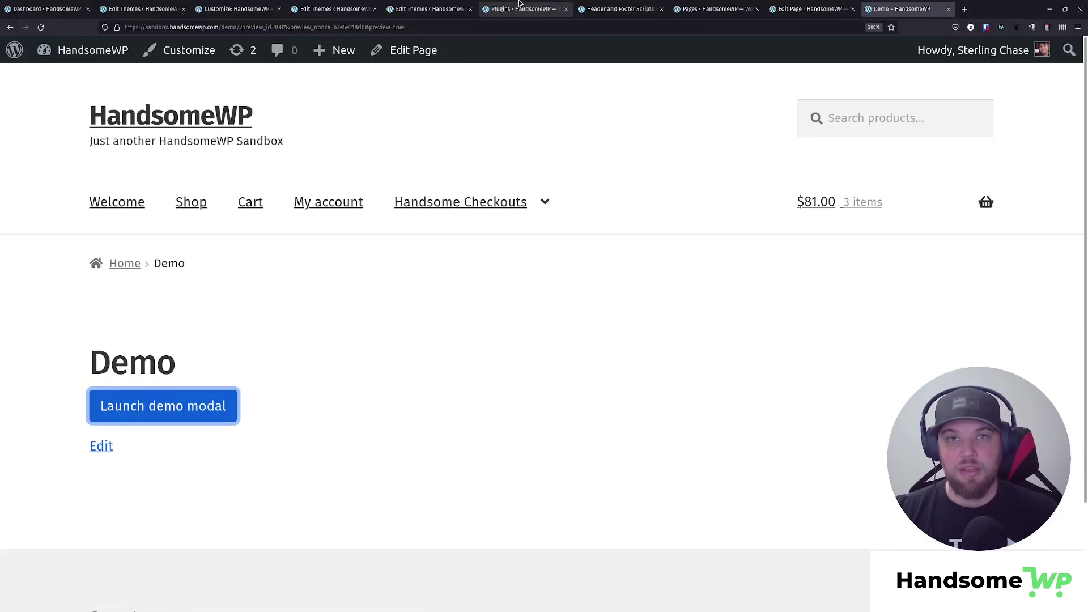
{"action": "left_click", "coordinate": [807, 9]}
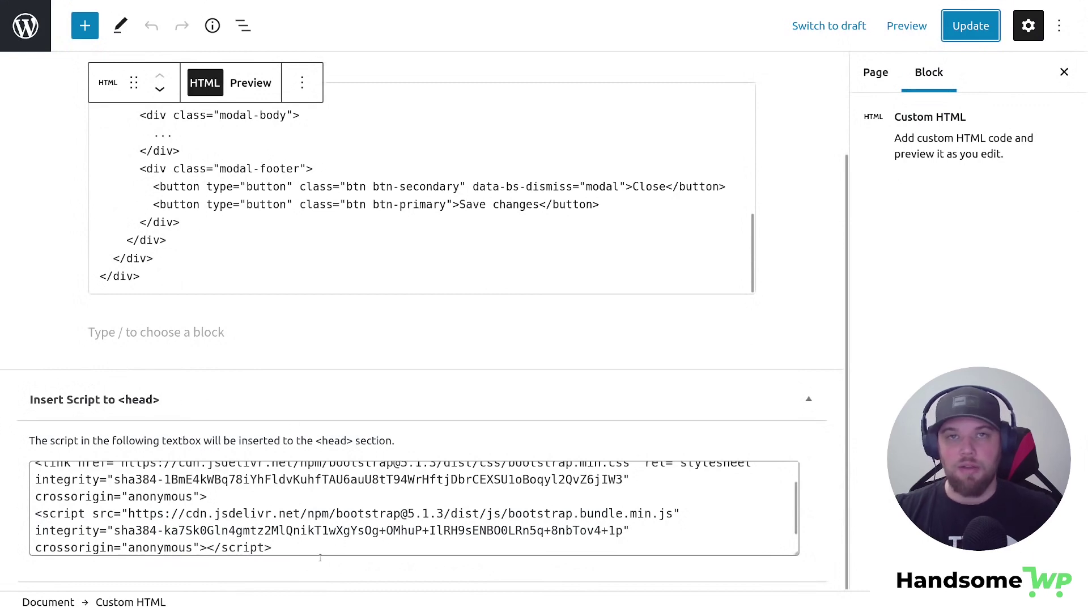
{"action": "scroll", "coordinate": [801, 362], "scroll_direction": "up", "scroll_amount": 2}
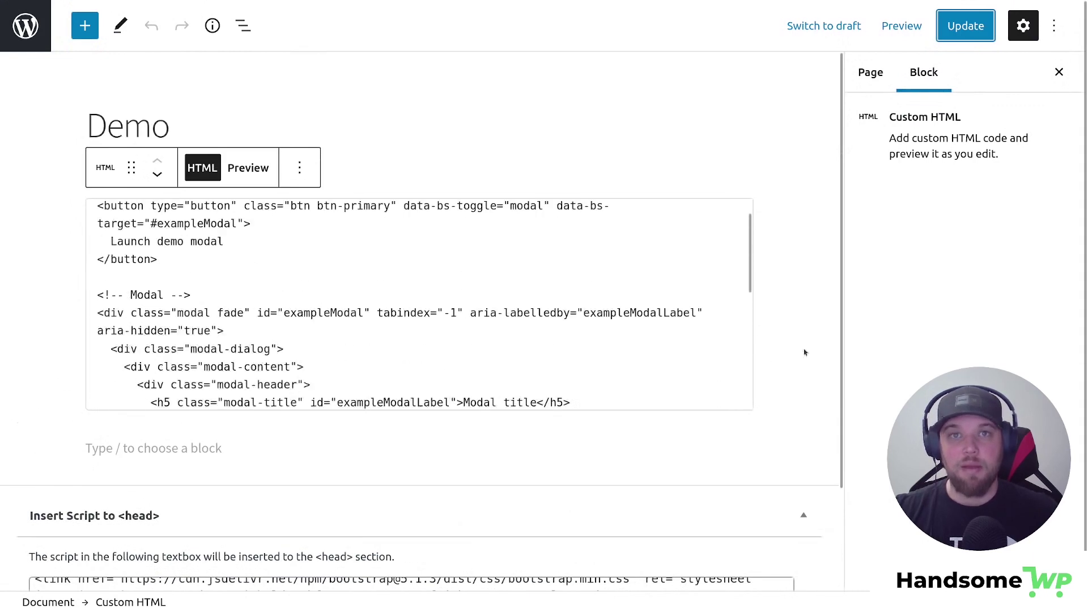
{"action": "scroll", "coordinate": [419, 284], "scroll_direction": "up", "scroll_amount": 5}
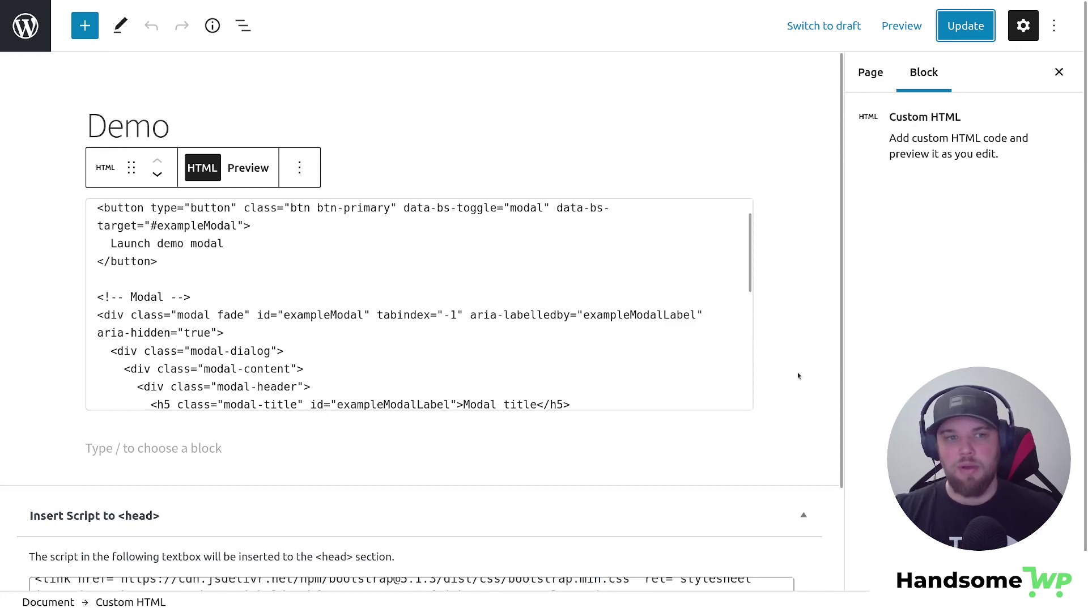
{"action": "scroll", "coordinate": [798, 374], "scroll_direction": "down", "scroll_amount": 2}
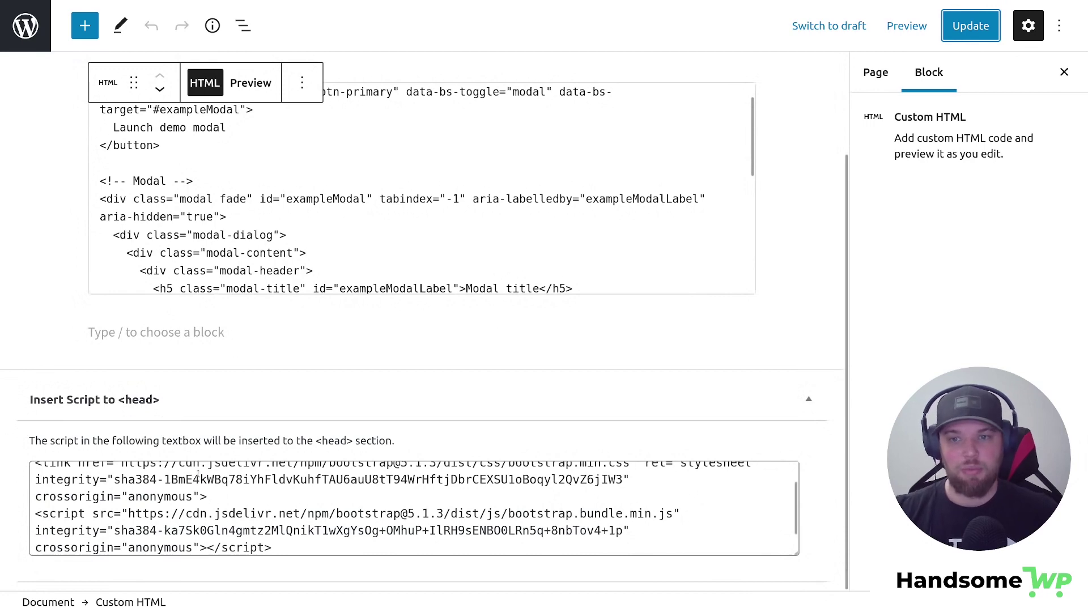
{"action": "scroll", "coordinate": [663, 170], "scroll_direction": "up", "scroll_amount": 2}
{"action": "mouse_move", "coordinate": [314, 4]}
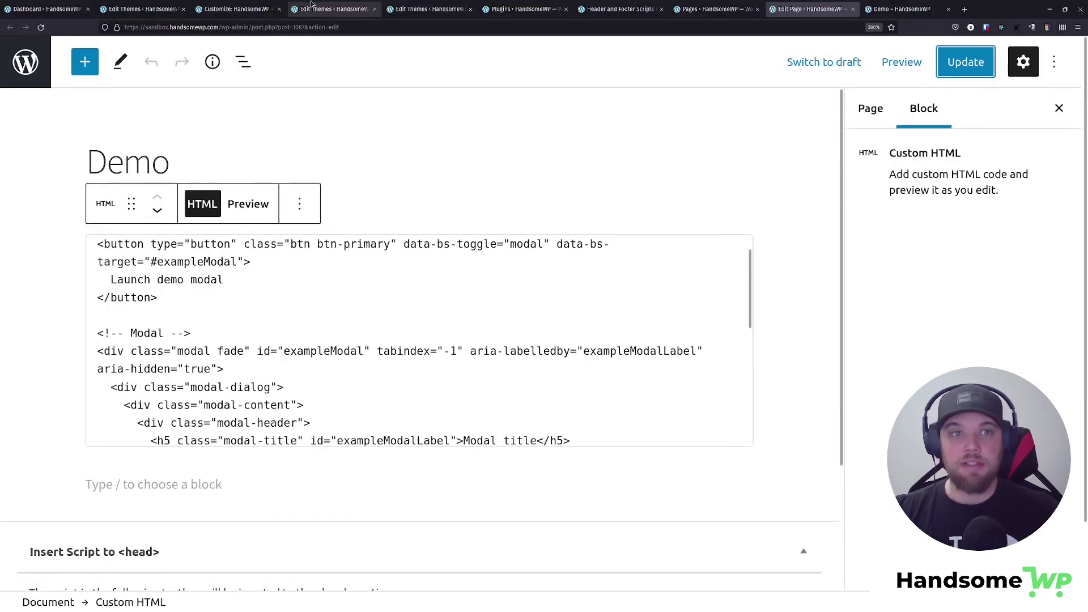
Close the Customize tab and zoom out Storefront's style.css in the Theme Editor.
{"action": "left_click", "coordinate": [238, 10]}
{"action": "left_click", "coordinate": [278, 9]}
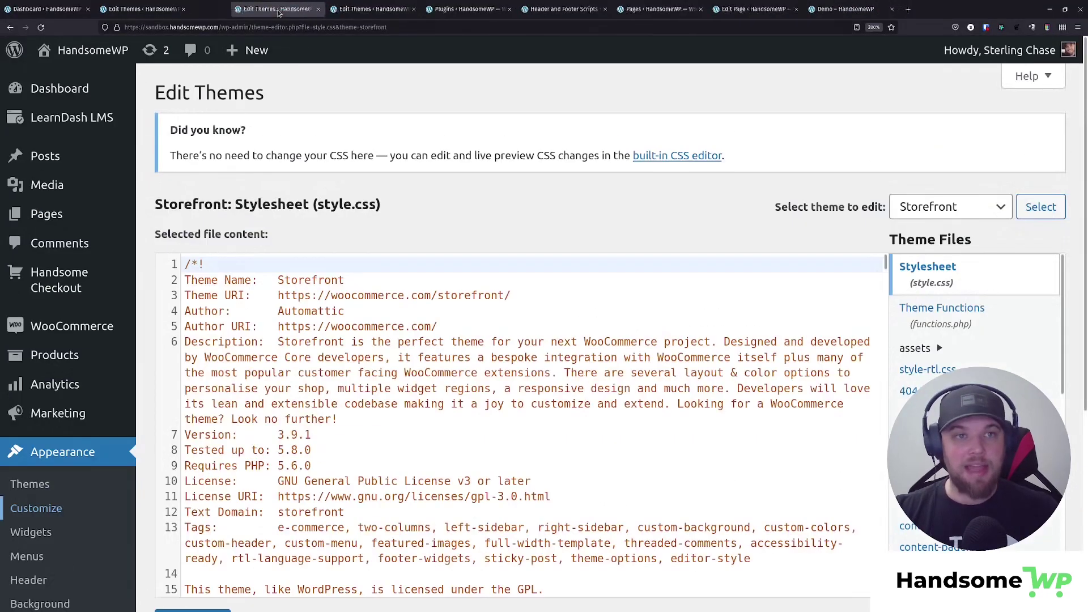
{"action": "scroll", "coordinate": [399, 121], "scroll_direction": "down", "scroll_amount": 3}
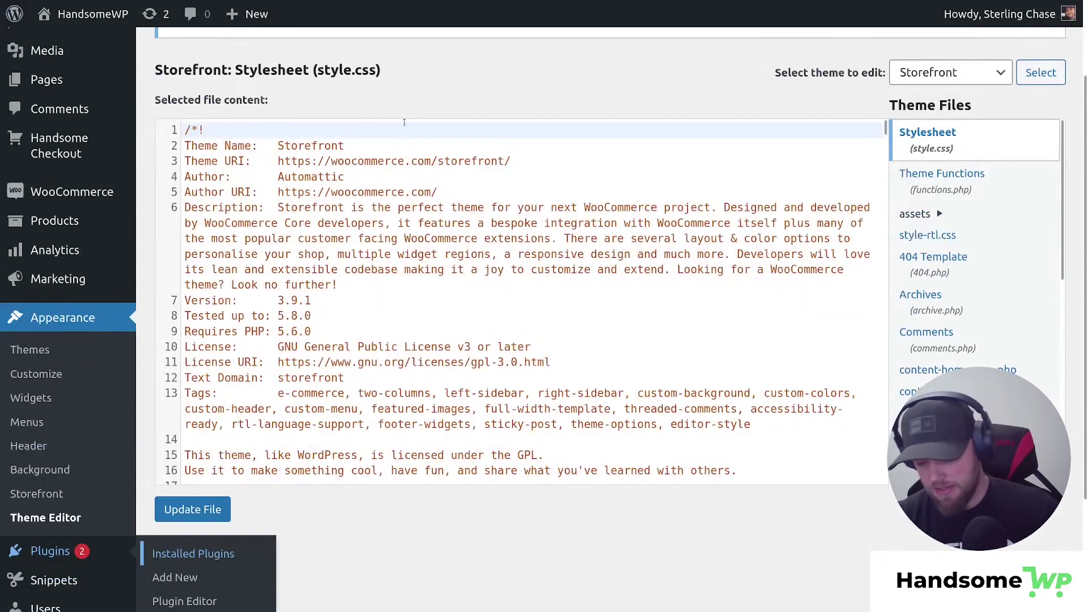
{"action": "key", "text": "ctrl+minus"}
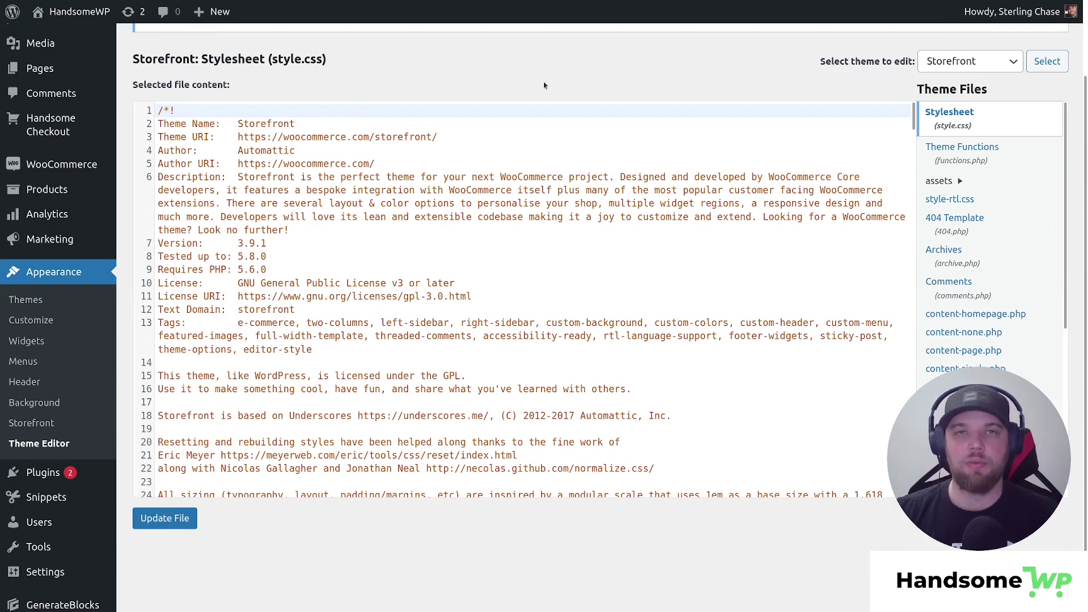
{"action": "scroll", "coordinate": [52, 417], "scroll_direction": "down", "scroll_amount": 1}
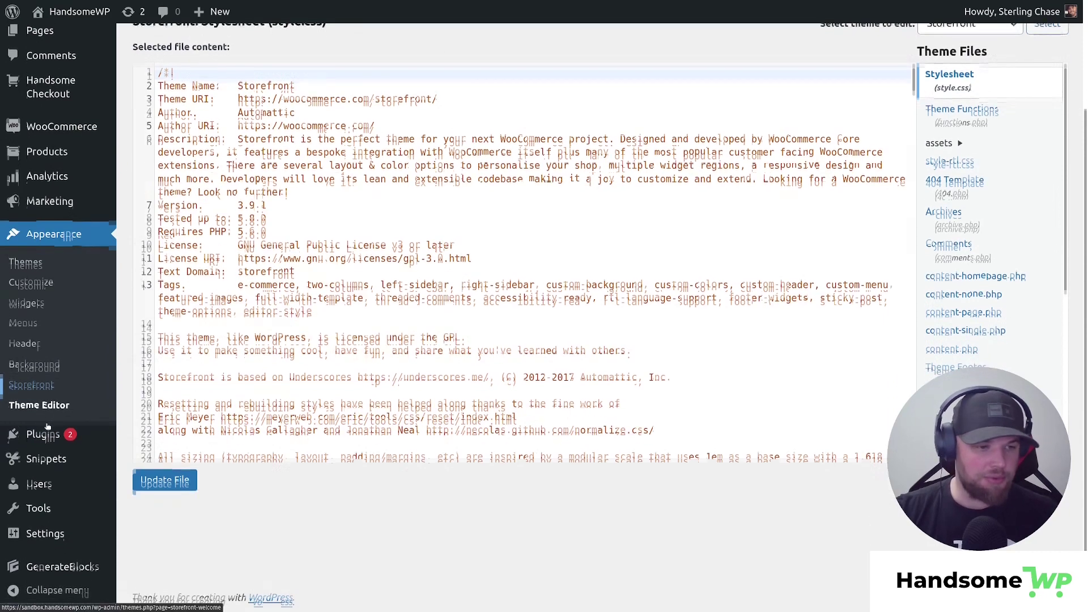
{"action": "mouse_move", "coordinate": [56, 463]}
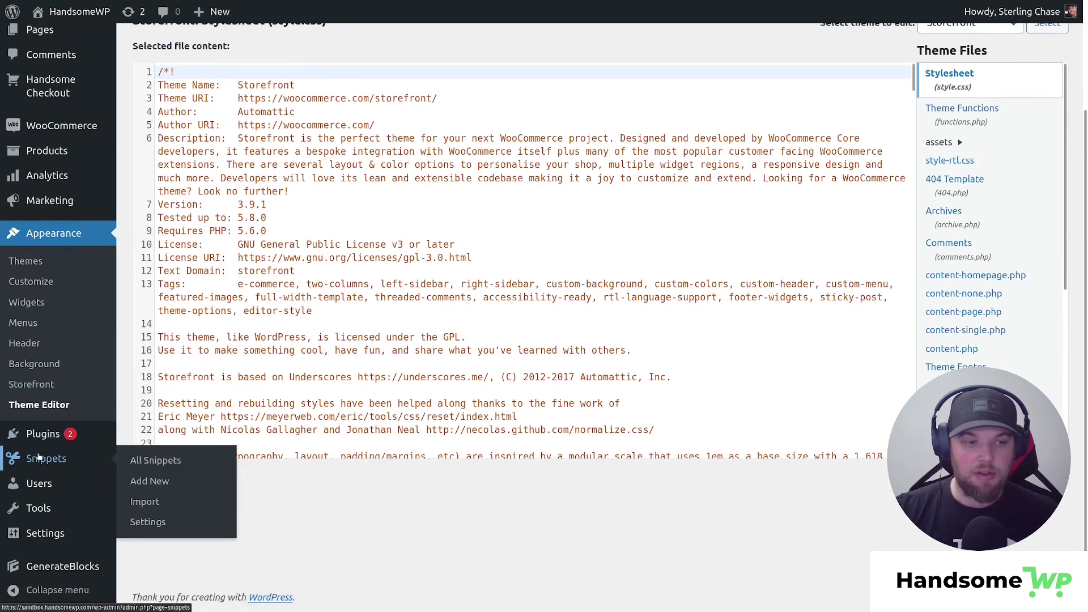
Go from Installed Plugins to the Add New plugins page.
{"action": "mouse_move", "coordinate": [56, 437]}
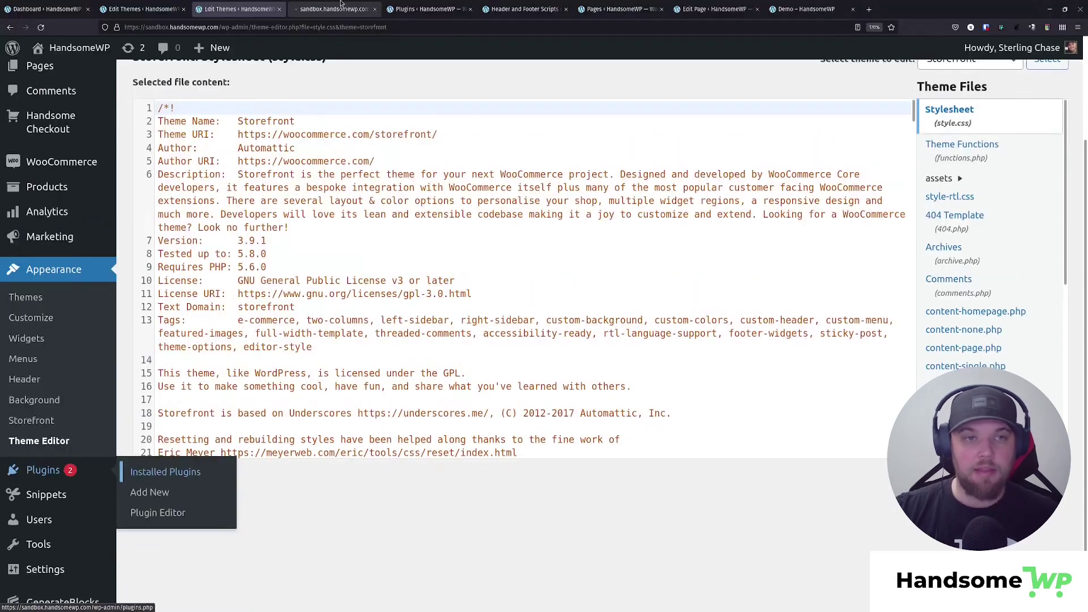
{"action": "left_click", "coordinate": [166, 435]}
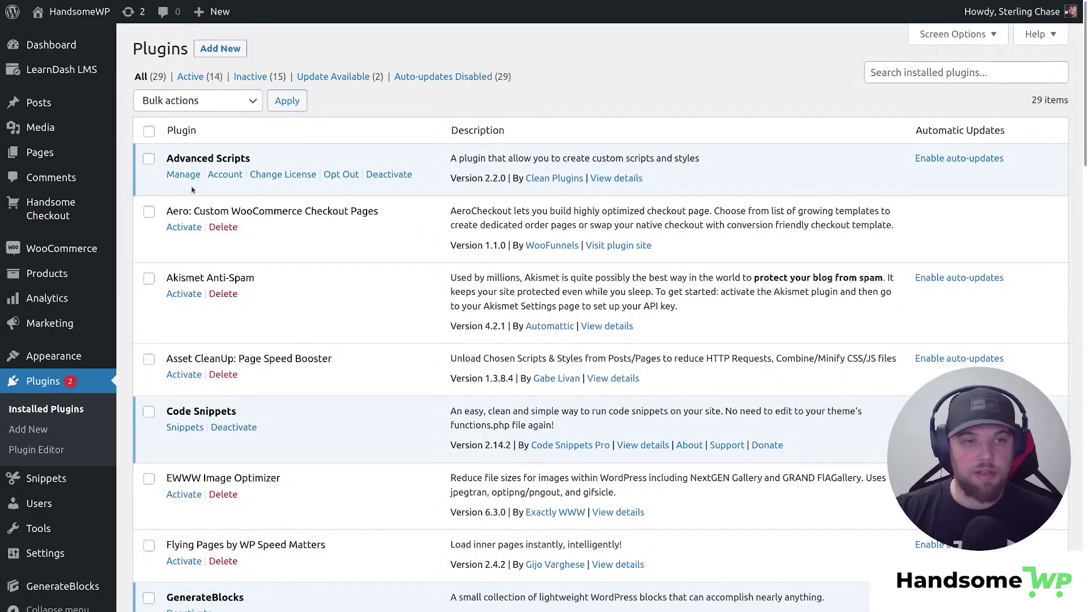
{"action": "scroll", "coordinate": [194, 190], "scroll_direction": "down", "scroll_amount": 7}
{"action": "scroll", "coordinate": [207, 172], "scroll_direction": "up", "scroll_amount": 3}
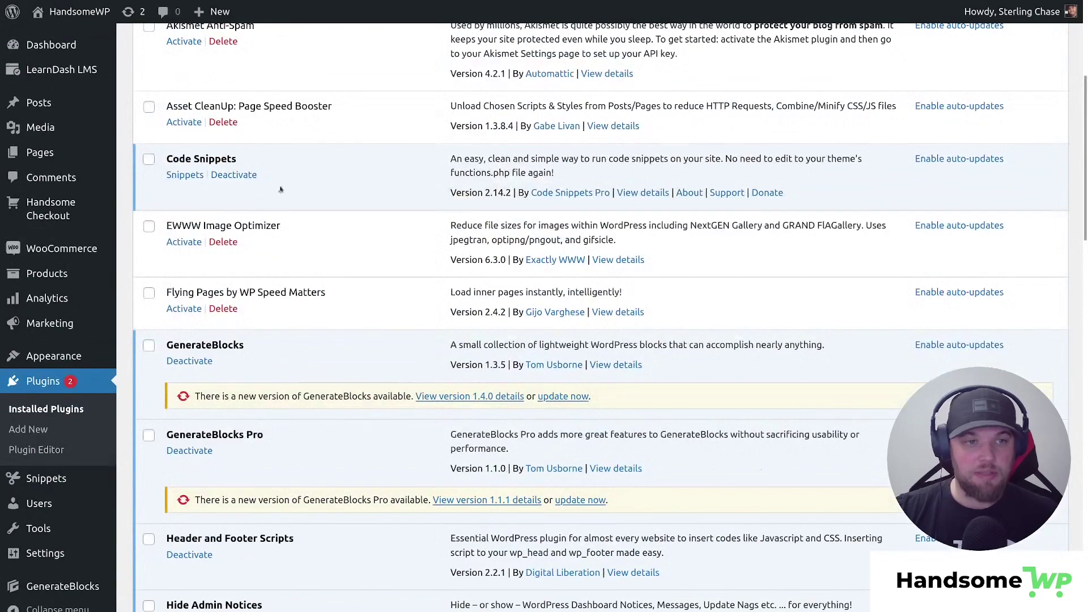
{"action": "scroll", "coordinate": [281, 188], "scroll_direction": "up", "scroll_amount": 5}
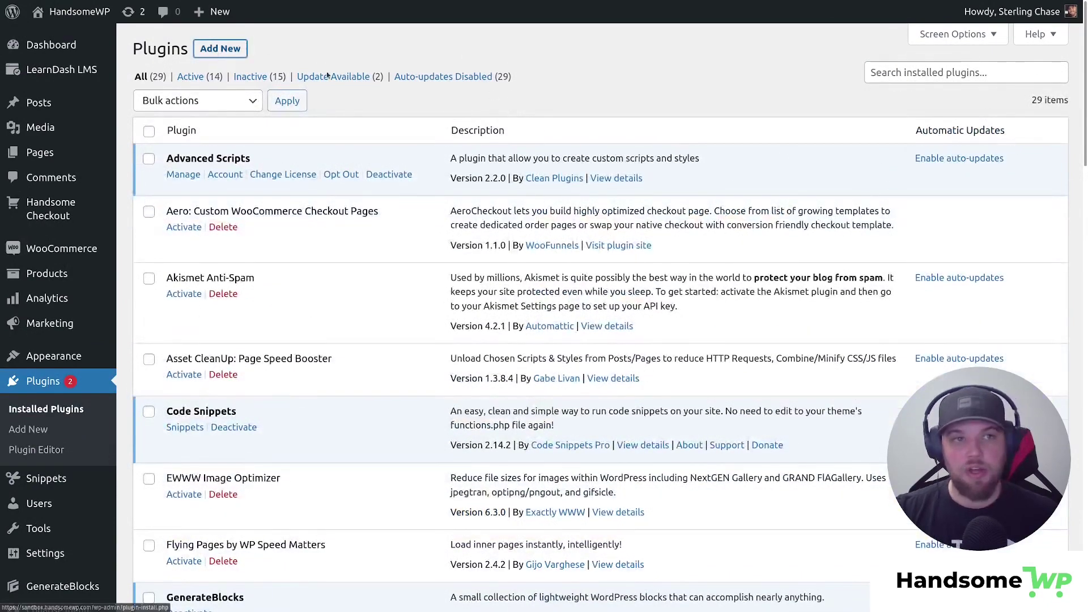
{"action": "left_click", "coordinate": [220, 48]}
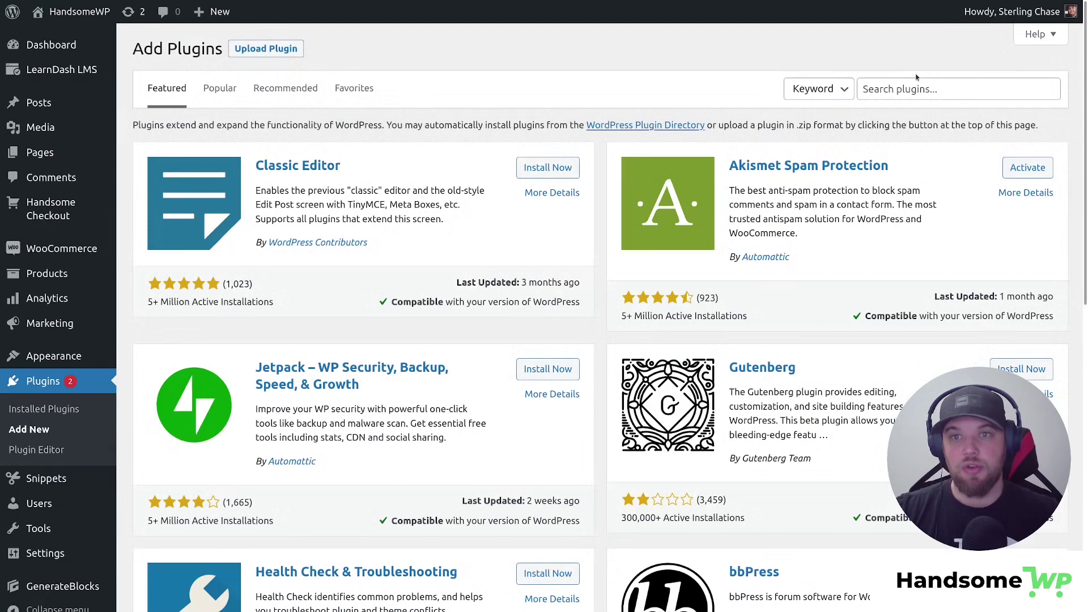
Search the plugin directory for 'code snippets' and browse the results.
{"action": "left_click", "coordinate": [909, 85]}
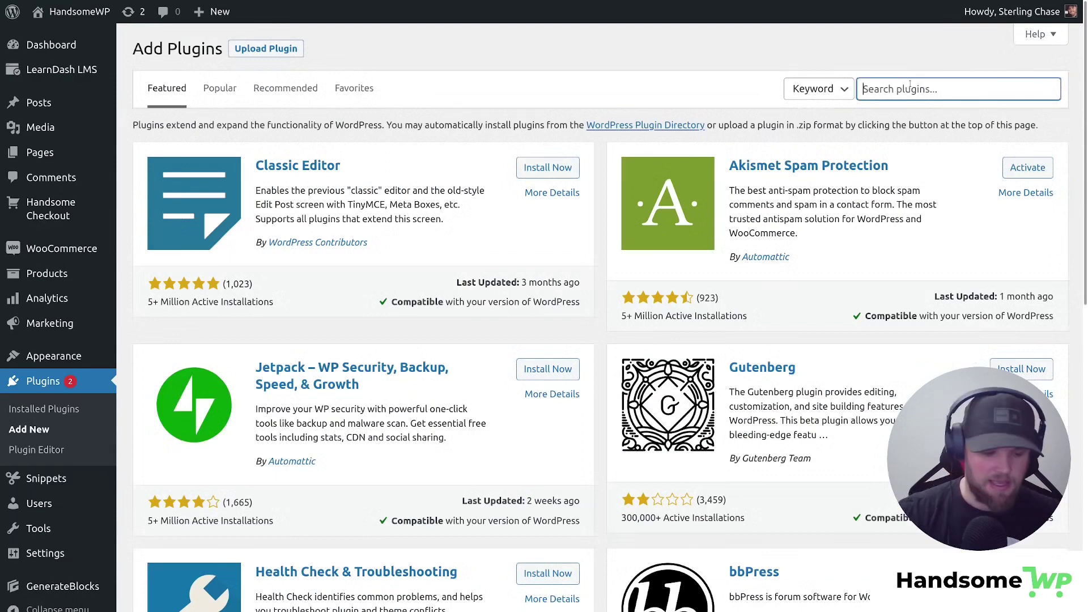
{"action": "type", "text": "code"}
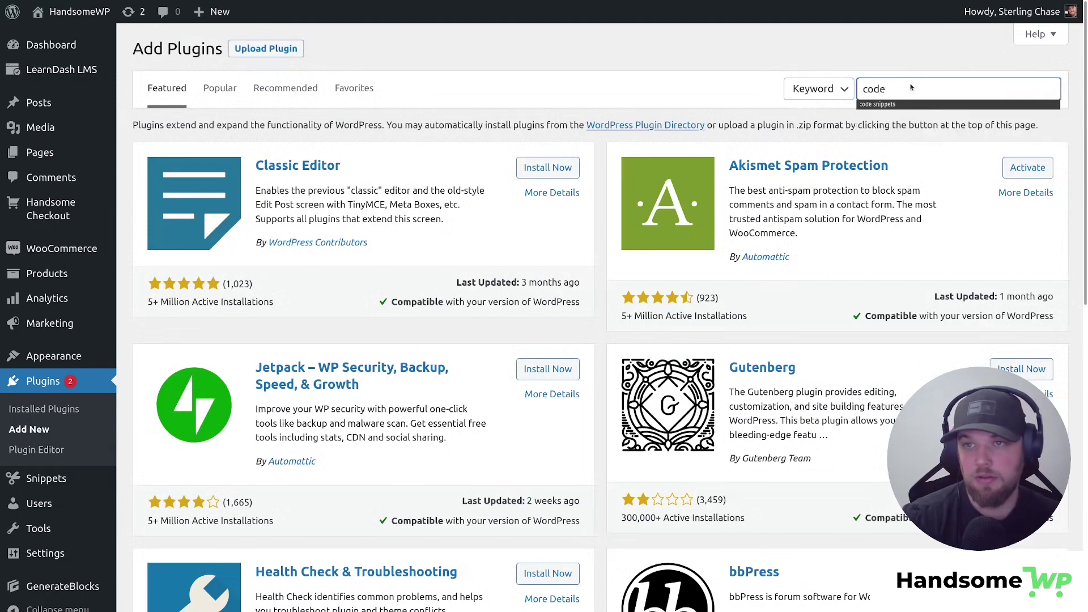
{"action": "left_click", "coordinate": [915, 106]}
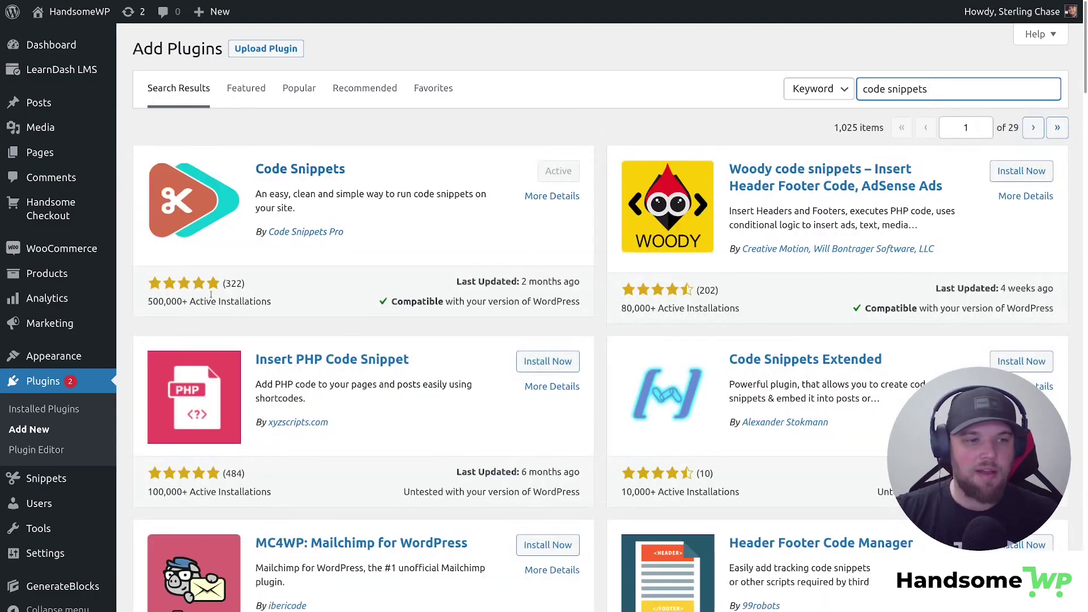
{"action": "scroll", "coordinate": [425, 204], "scroll_direction": "down", "scroll_amount": 3}
{"action": "scroll", "coordinate": [613, 180], "scroll_direction": "up", "scroll_amount": 3}
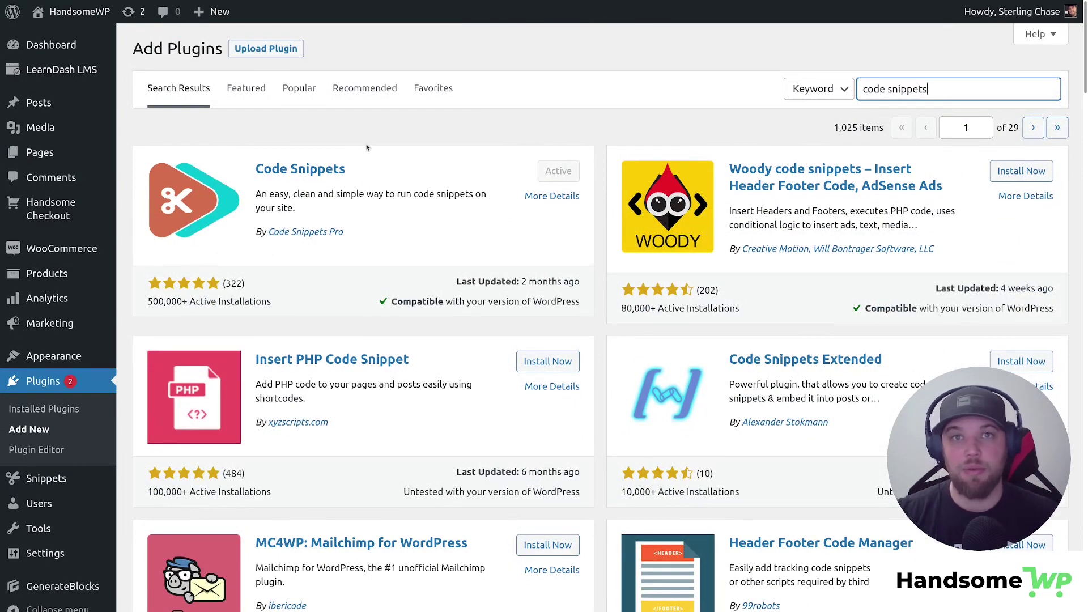
Check the Header and Footer Scripts tab, then return to the Theme Editor.
{"action": "mouse_move", "coordinate": [410, 4]}
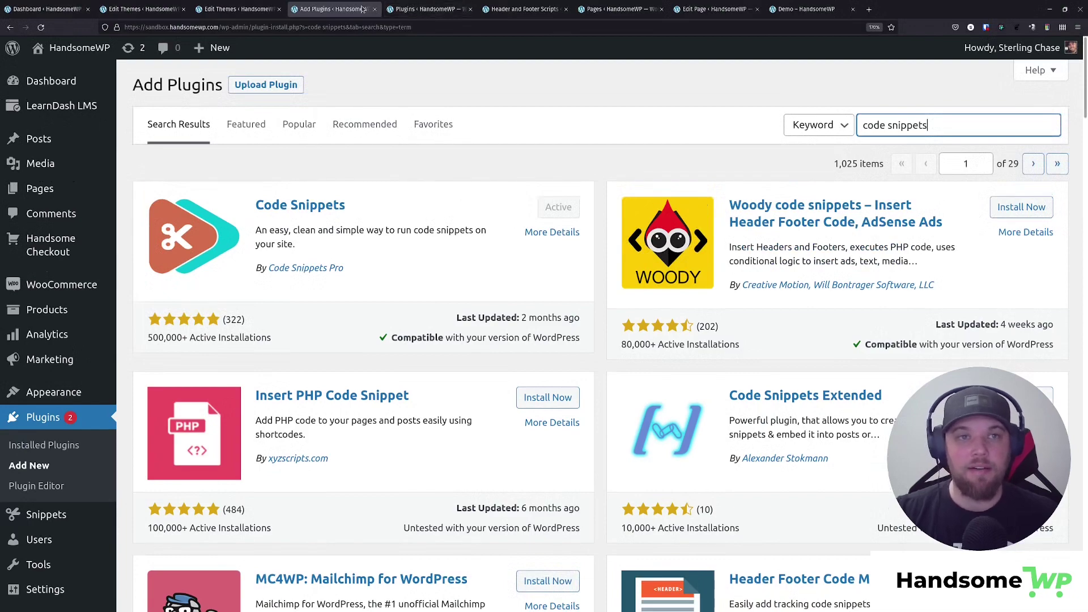
{"action": "left_click", "coordinate": [522, 10]}
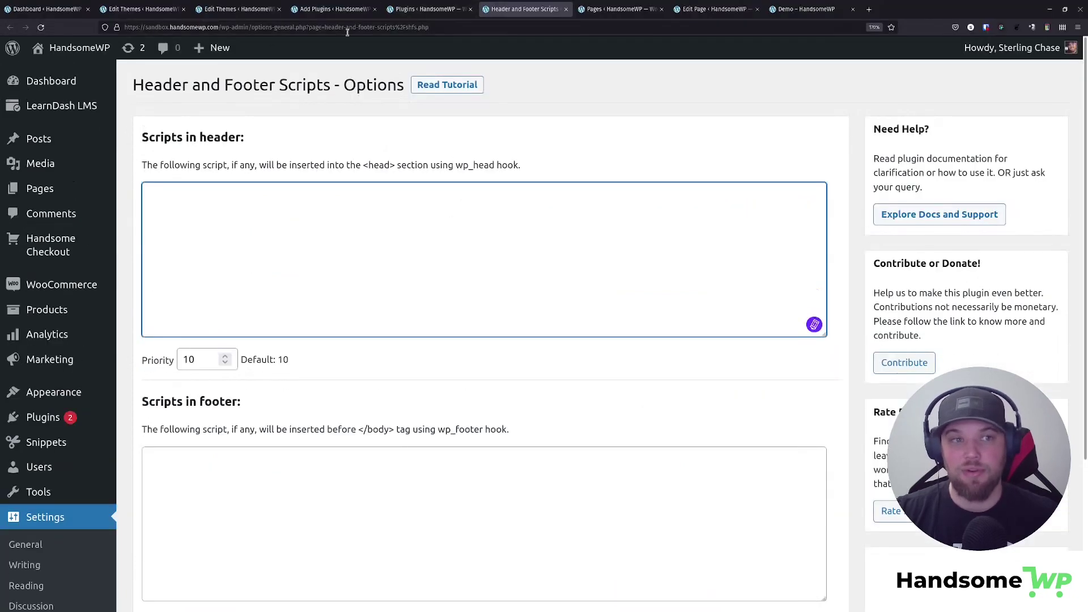
{"action": "left_click", "coordinate": [258, 14]}
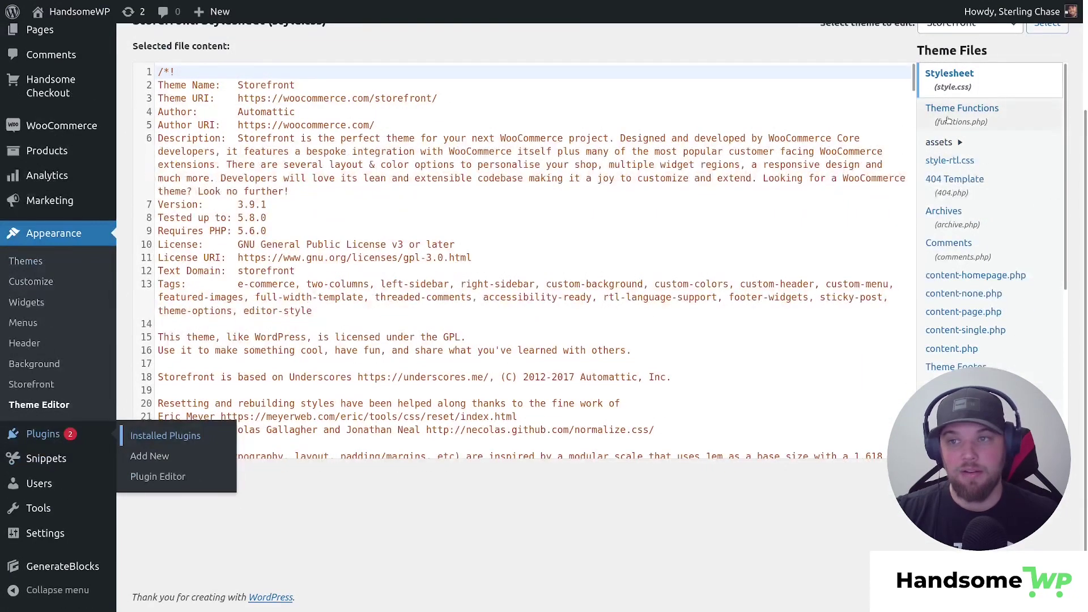
Open Storefront's functions.php and point out lines 65 and 49.
{"action": "left_click", "coordinate": [963, 120]}
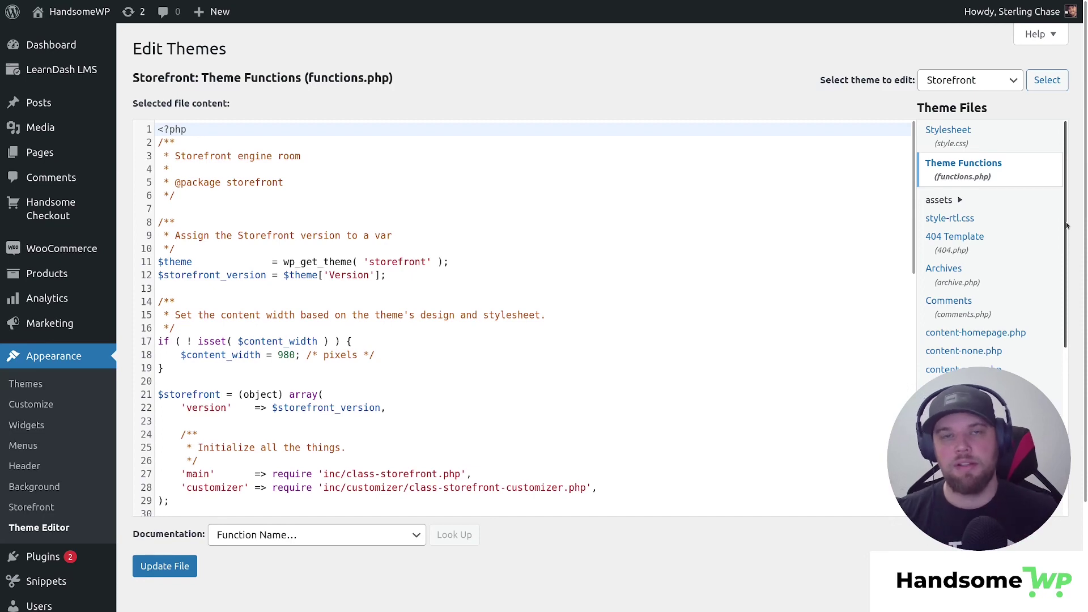
{"action": "scroll", "coordinate": [873, 258], "scroll_direction": "down", "scroll_amount": 10}
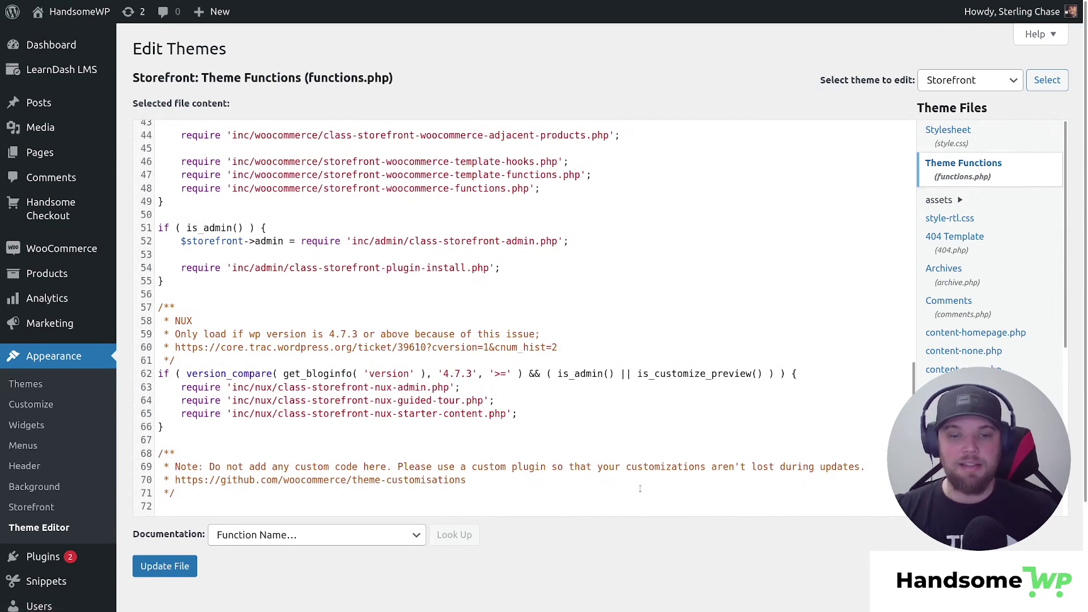
{"action": "left_click", "coordinate": [532, 414]}
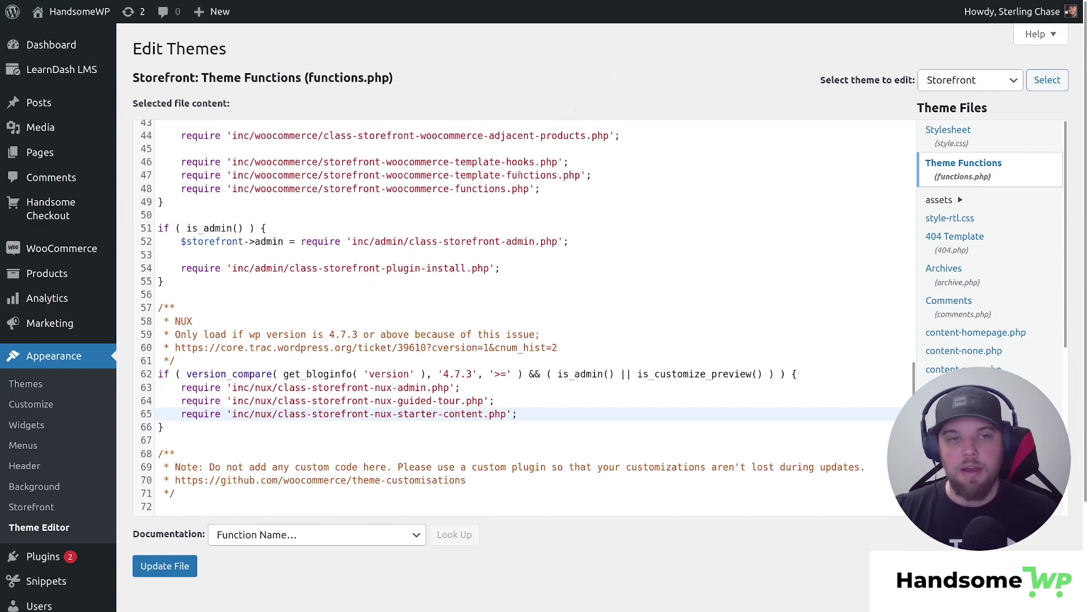
{"action": "left_click", "coordinate": [437, 200]}
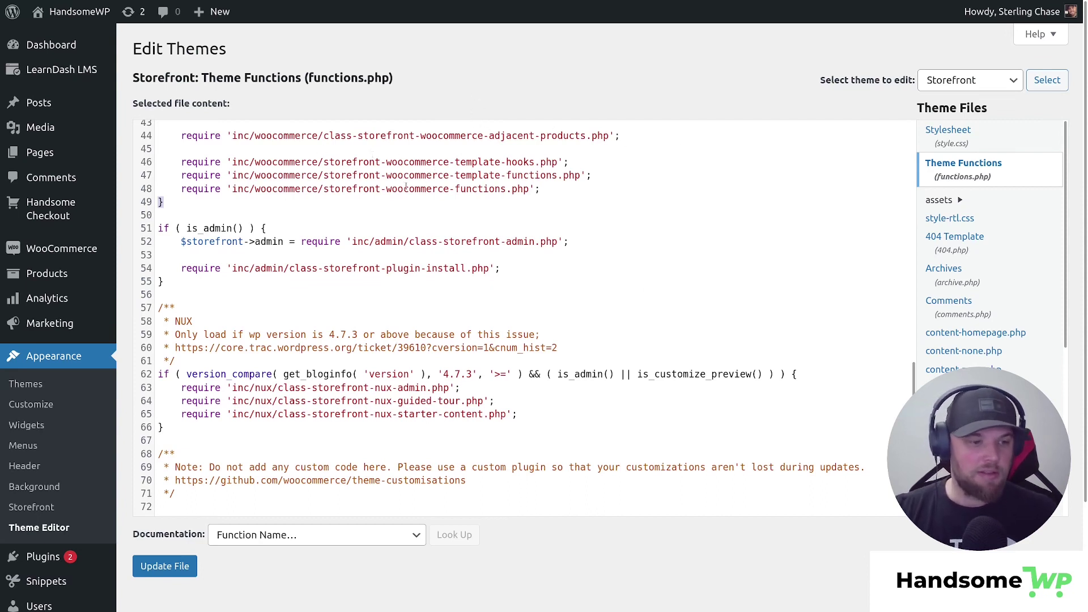
{"action": "scroll", "coordinate": [39, 510], "scroll_direction": "down", "scroll_amount": 2}
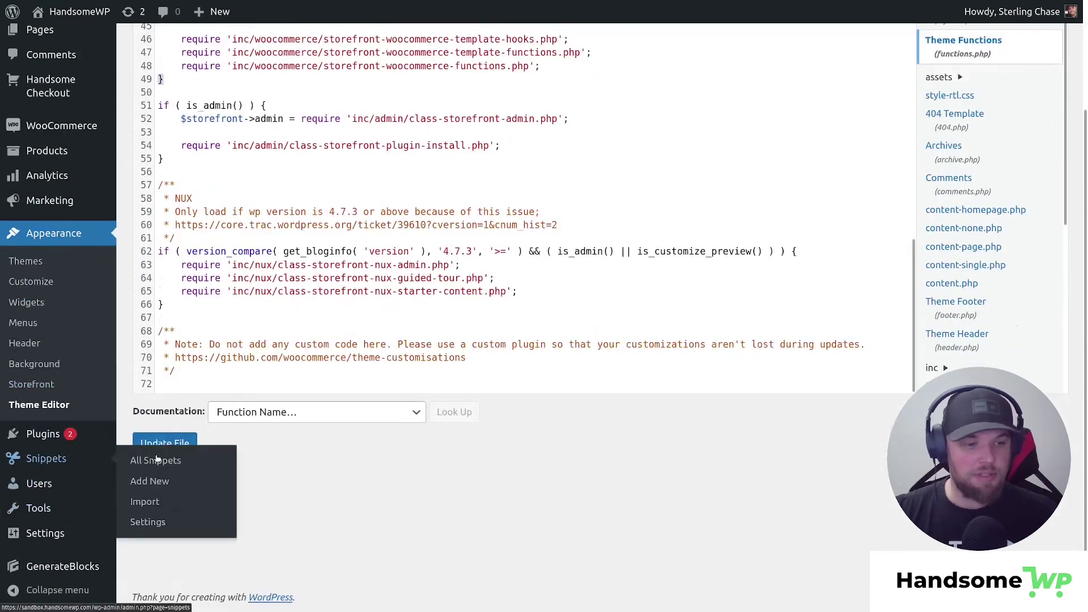
Open Test Snippet and highlight add_action, add_content_on_checkout and 'Verified' in its code.
{"action": "left_click", "coordinate": [166, 460]}
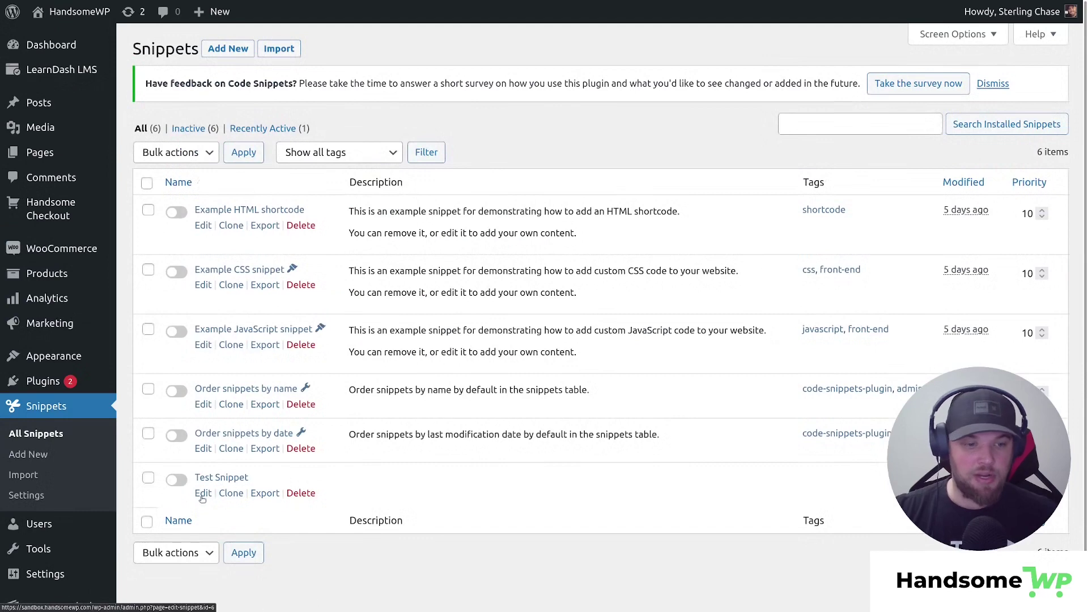
{"action": "left_click", "coordinate": [203, 494]}
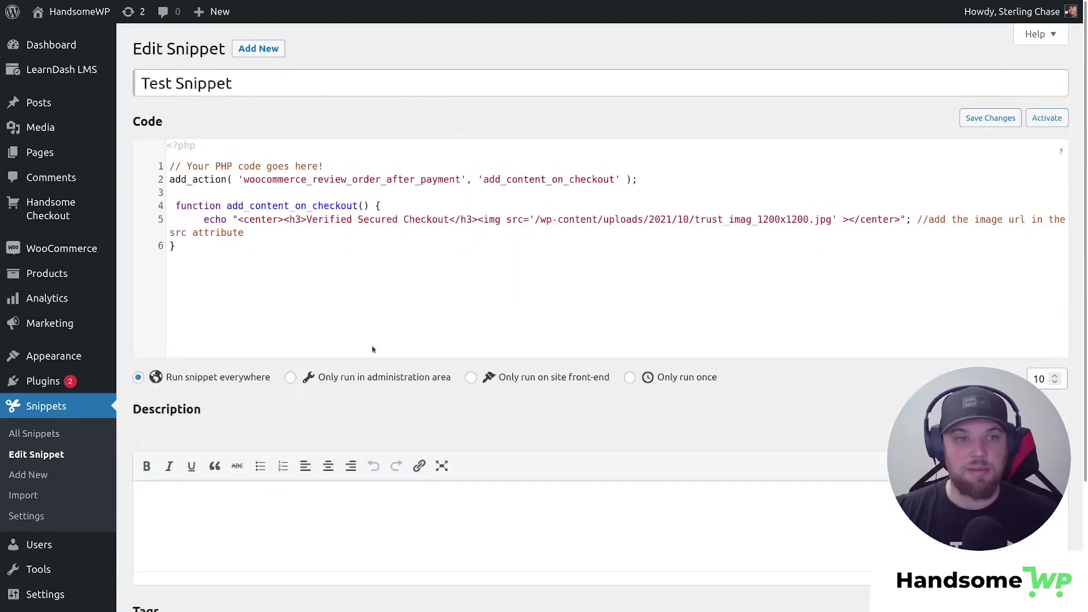
{"action": "left_click_drag", "start_coordinate": [171, 163], "coordinate": [392, 187]}
{"action": "key", "text": "shift+Left"}
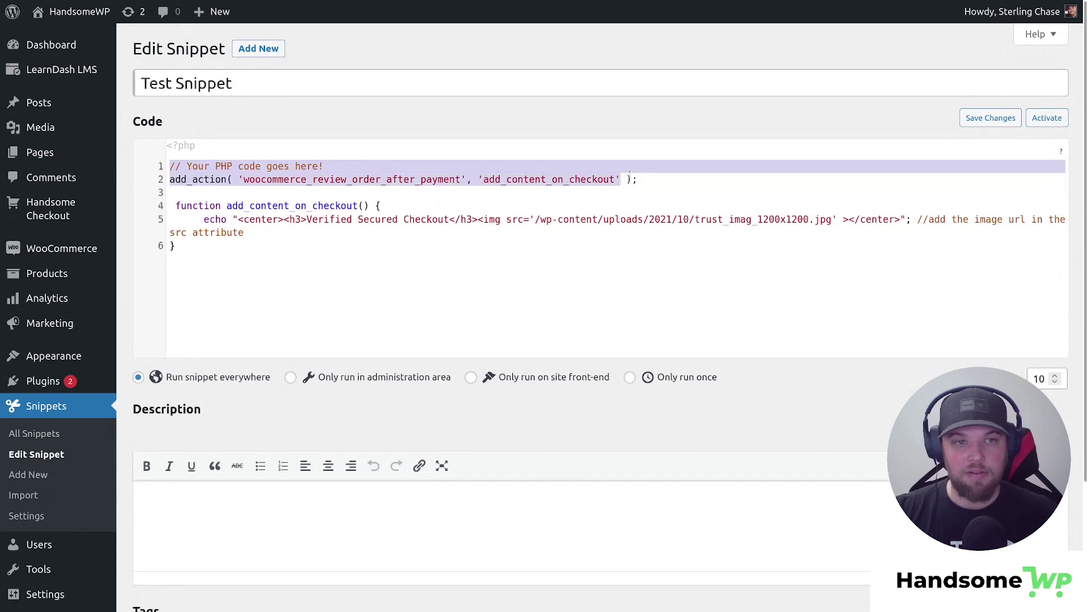
{"action": "double_click", "coordinate": [187, 180]}
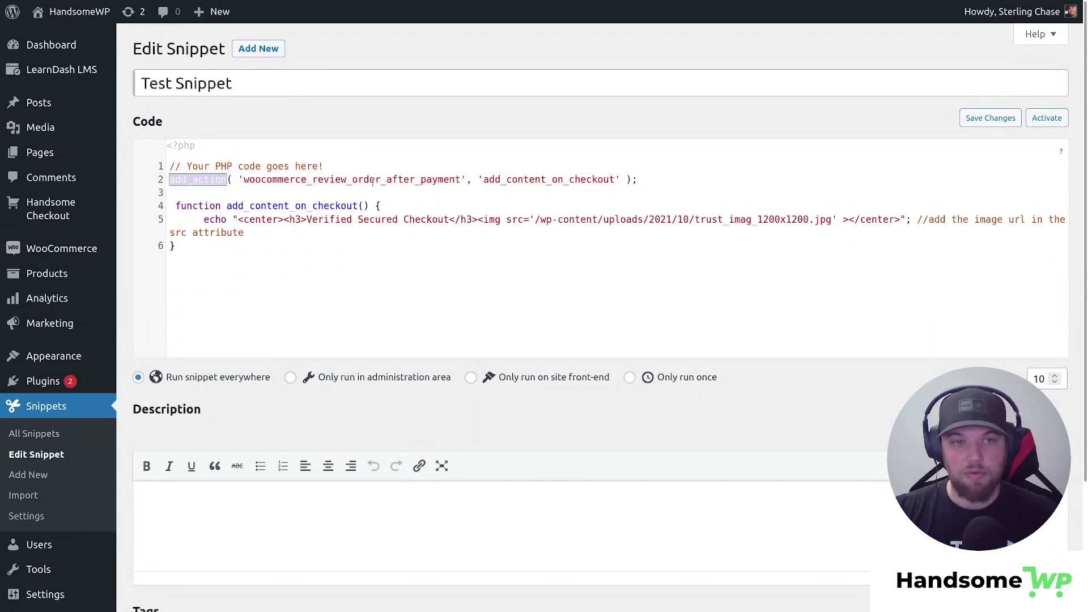
{"action": "double_click", "coordinate": [557, 179]}
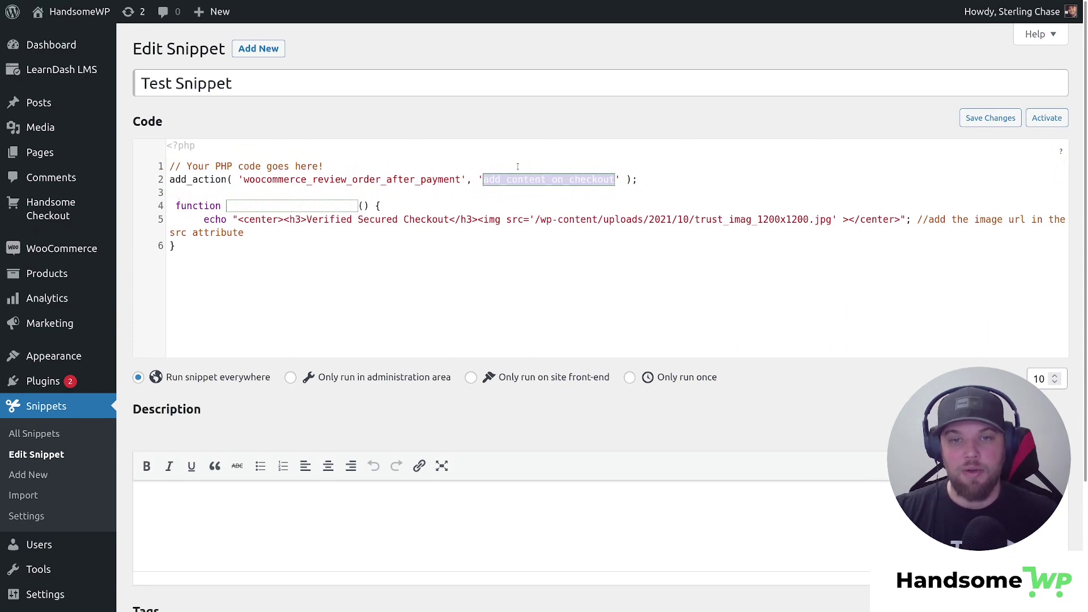
{"action": "double_click", "coordinate": [331, 220]}
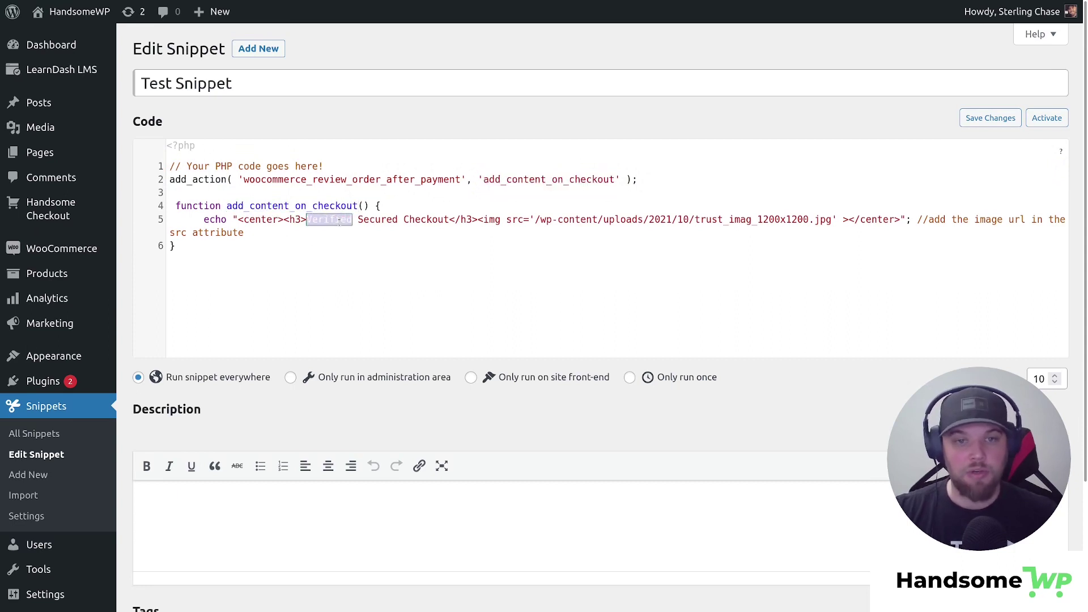
{"action": "left_click", "coordinate": [340, 221]}
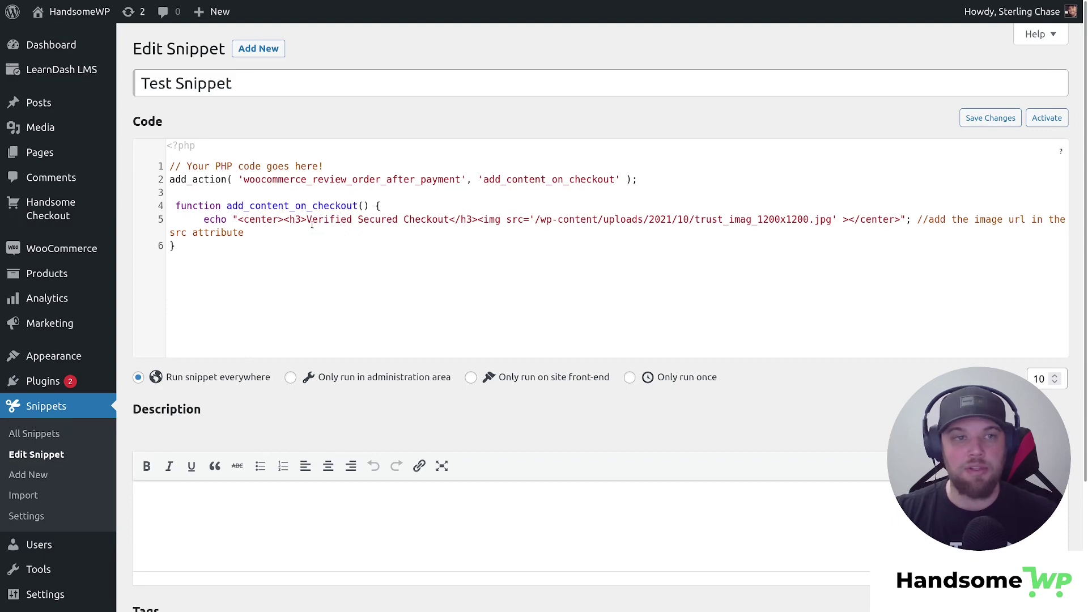
Open the live site's Welcome home page in a new tab via Visit Site.
{"action": "key", "text": "F11"}
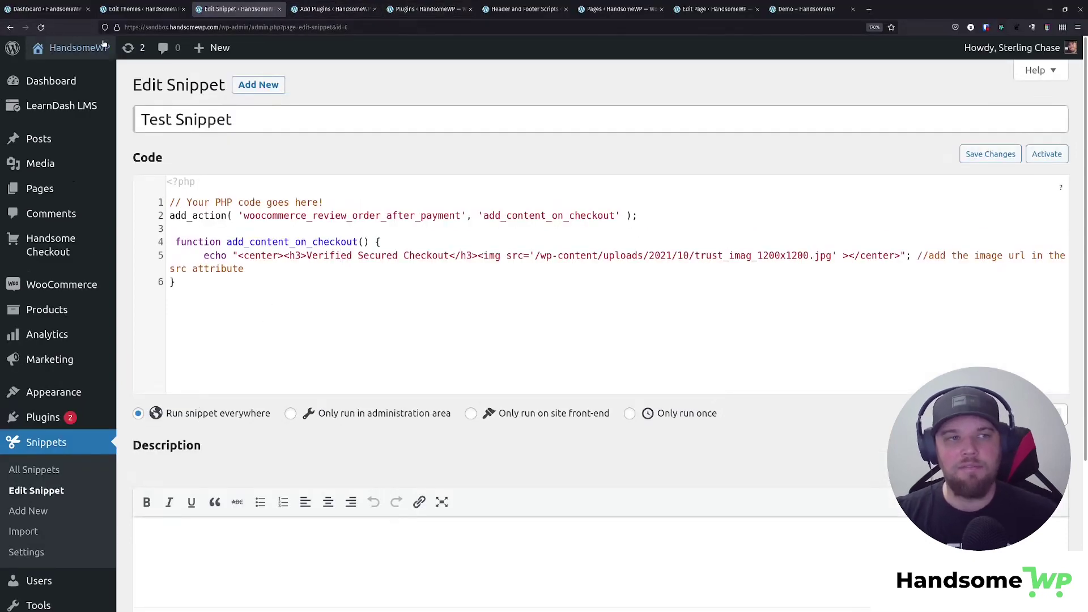
{"action": "mouse_move", "coordinate": [91, 45]}
{"action": "key", "text": "F11"}
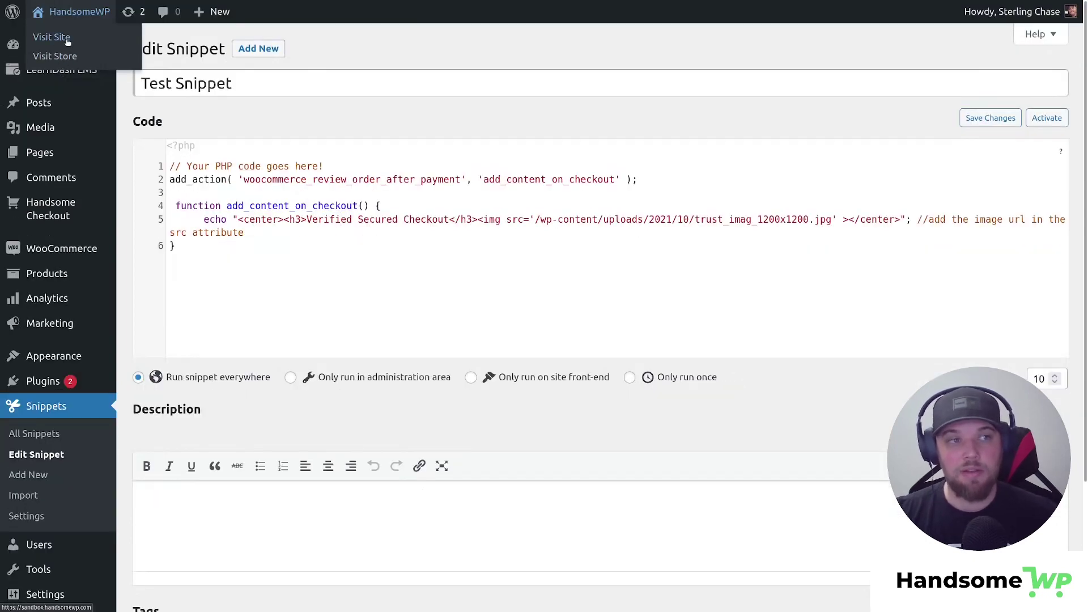
{"action": "key", "text": "F11"}
{"action": "left_click", "coordinate": [51, 73]}
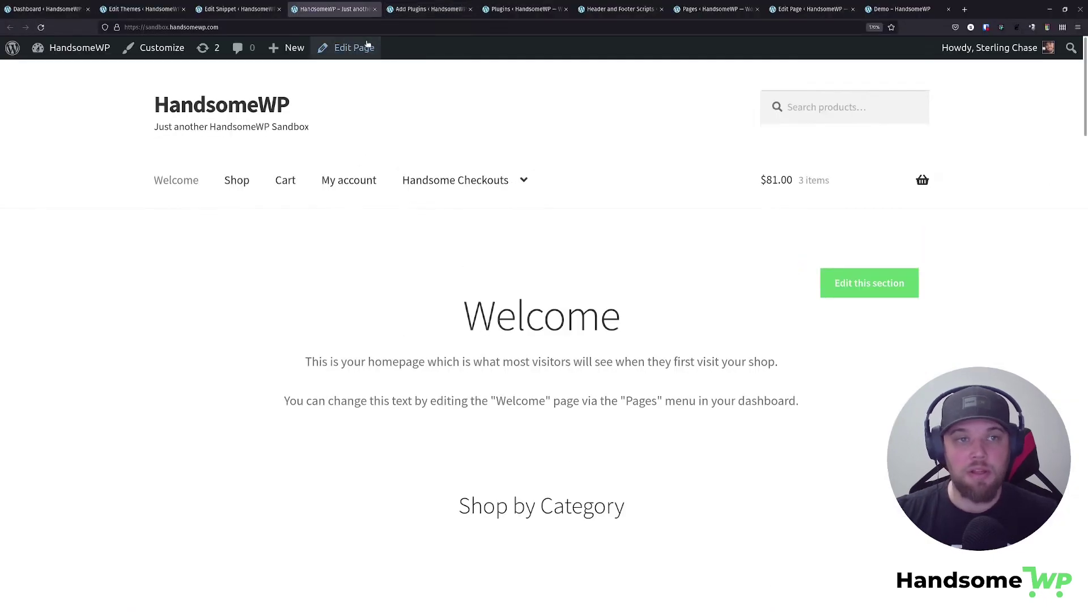
Load the site's checkout/ page and scroll to the Place order button.
{"action": "left_click", "coordinate": [407, 26]}
{"action": "left_click", "coordinate": [407, 25]}
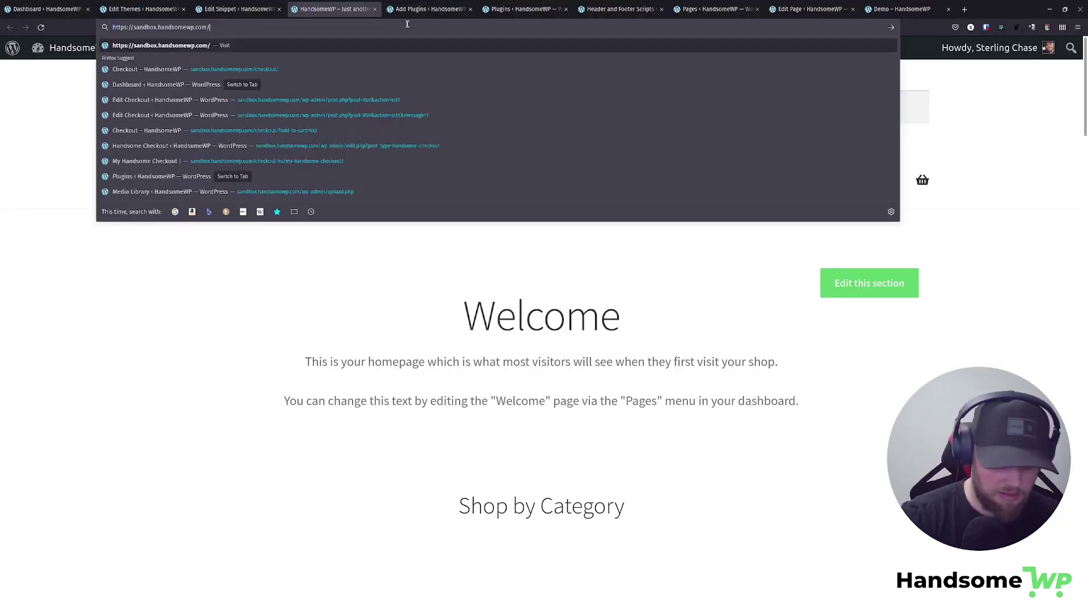
{"action": "type", "text": "checkout/"}
{"action": "key", "text": "Return"}
{"action": "key", "text": "F11"}
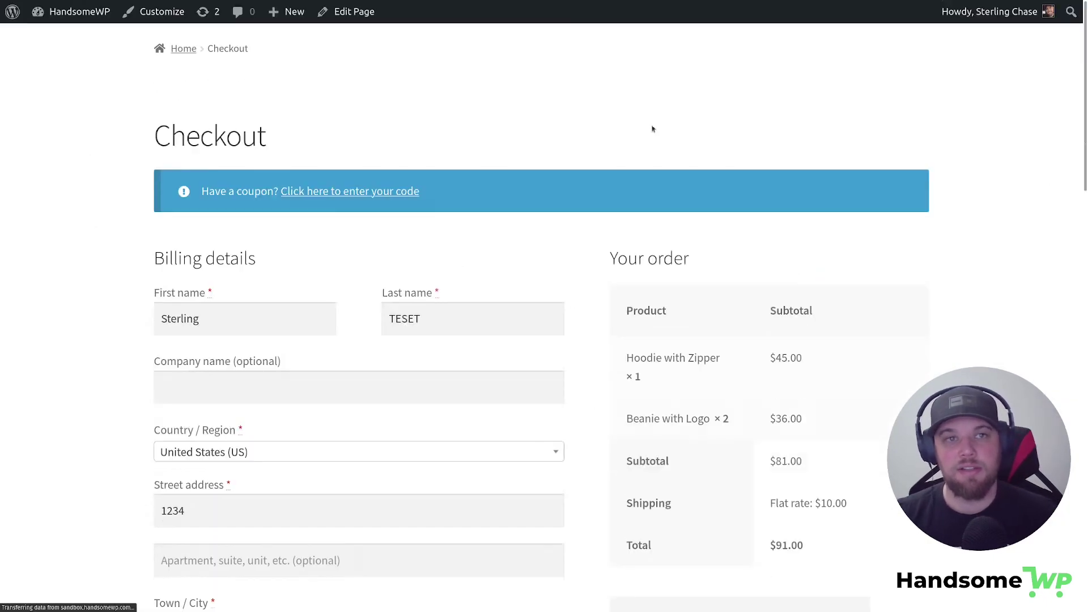
{"action": "scroll", "coordinate": [981, 204], "scroll_direction": "down", "scroll_amount": 10}
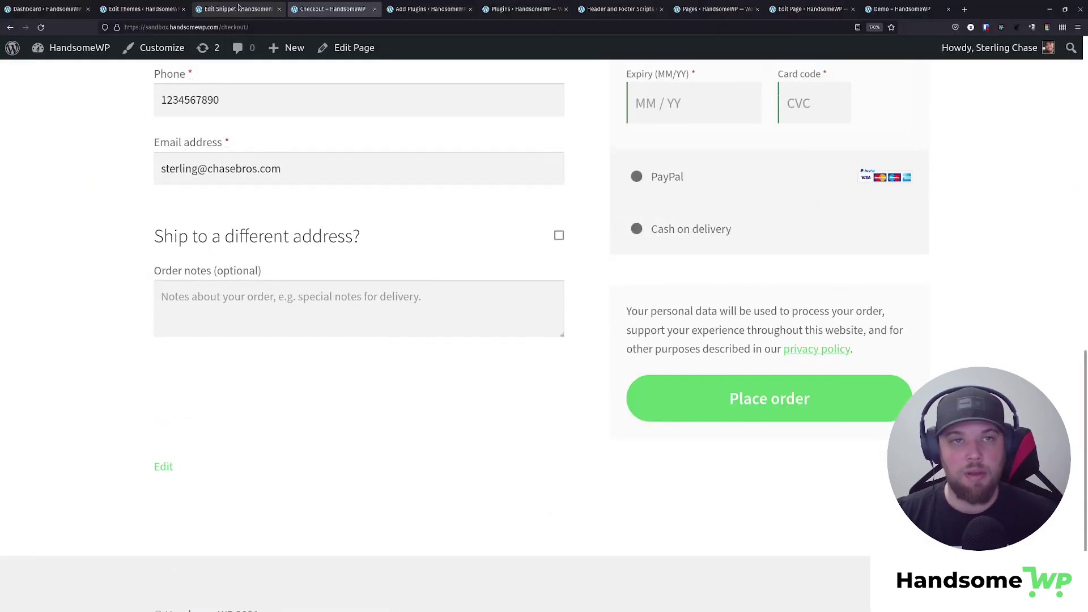
In the Test Snippet editor, select the code, Save Changes and Activate, then return to Checkout.
{"action": "left_click", "coordinate": [238, 8]}
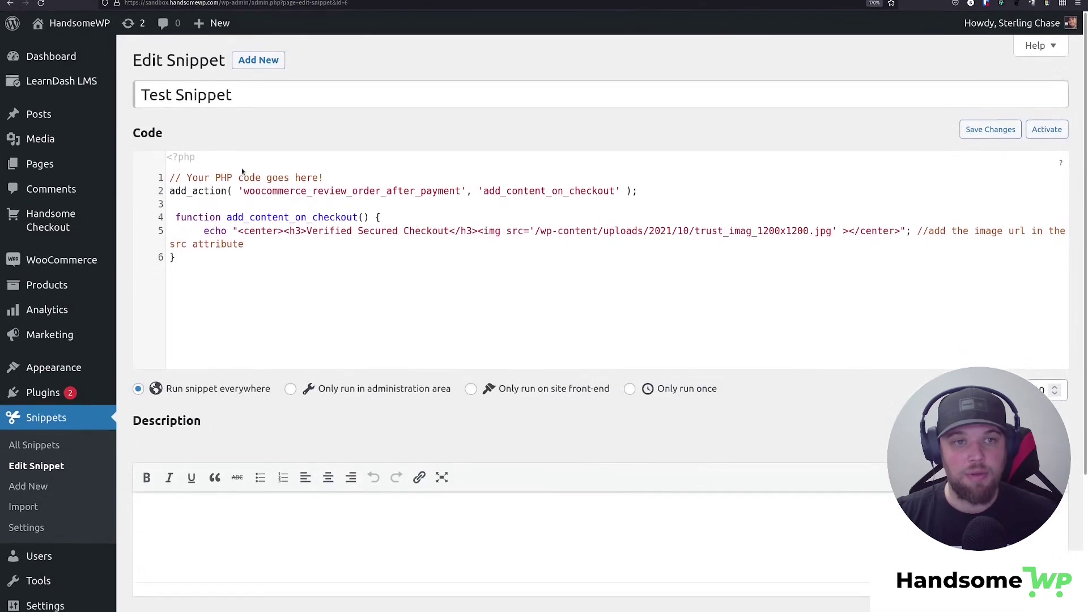
{"action": "scroll", "coordinate": [276, 272], "scroll_direction": "down", "scroll_amount": 3}
{"action": "scroll", "coordinate": [276, 271], "scroll_direction": "up", "scroll_amount": 3}
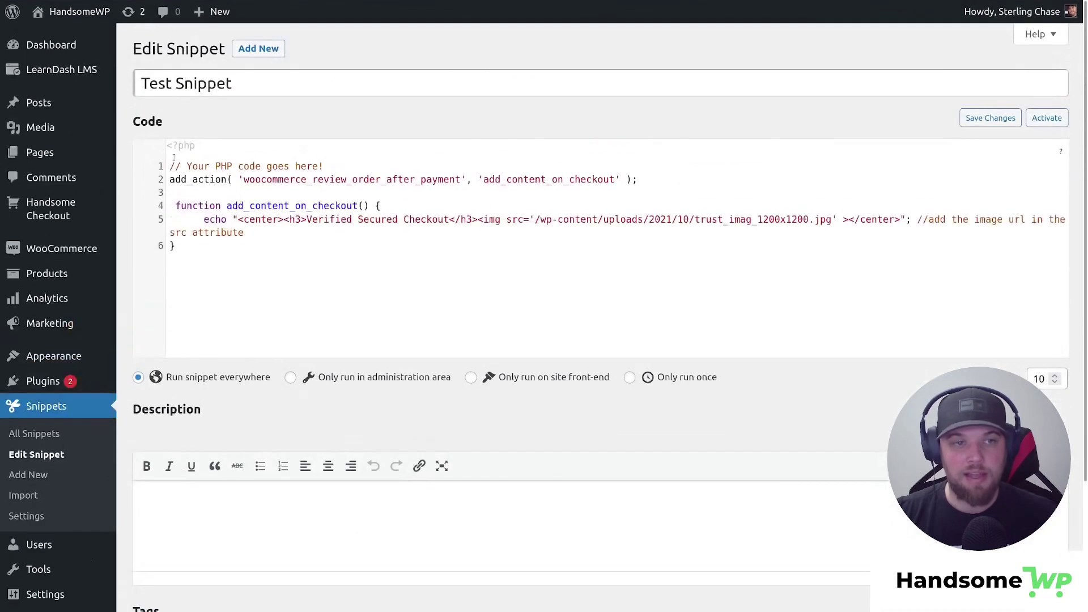
{"action": "left_click_drag", "start_coordinate": [174, 158], "coordinate": [254, 263]}
{"action": "scroll", "coordinate": [253, 266], "scroll_direction": "down", "scroll_amount": 3}
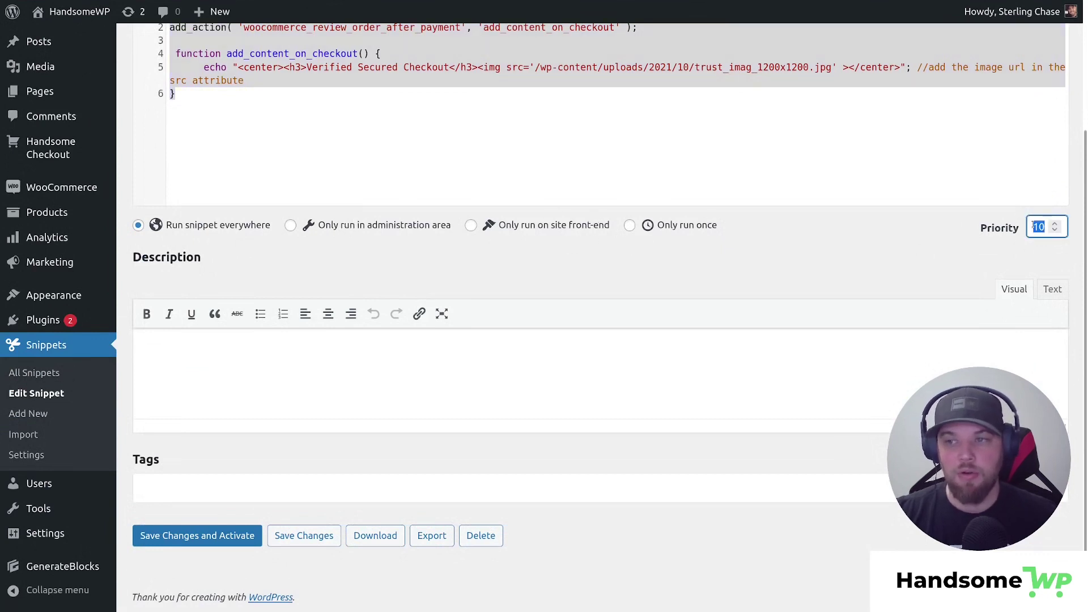
{"action": "left_click", "coordinate": [309, 358]}
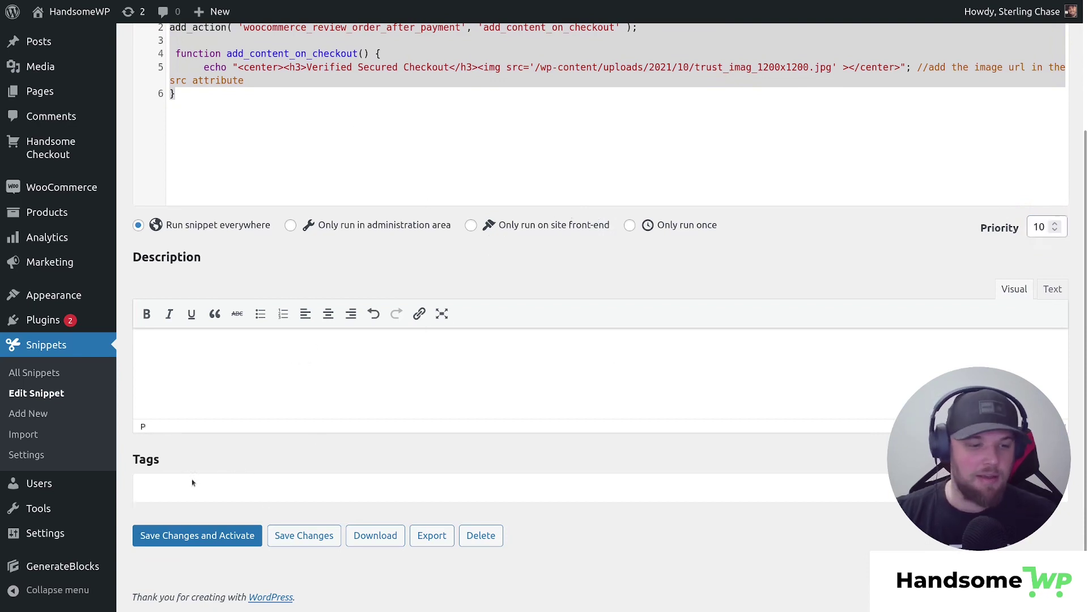
{"action": "left_click", "coordinate": [214, 539]}
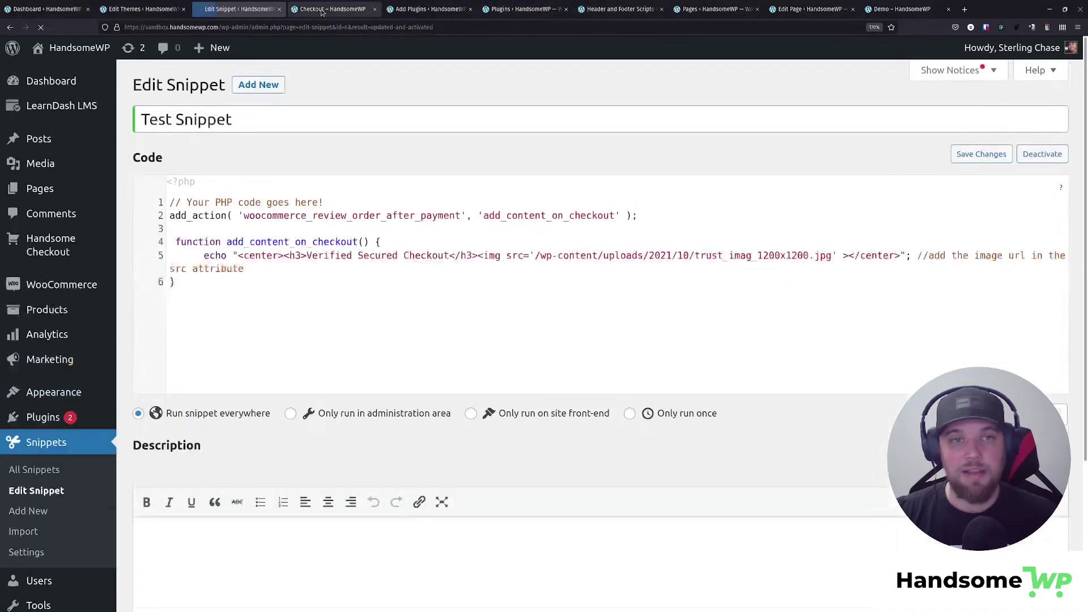
{"action": "left_click", "coordinate": [333, 9]}
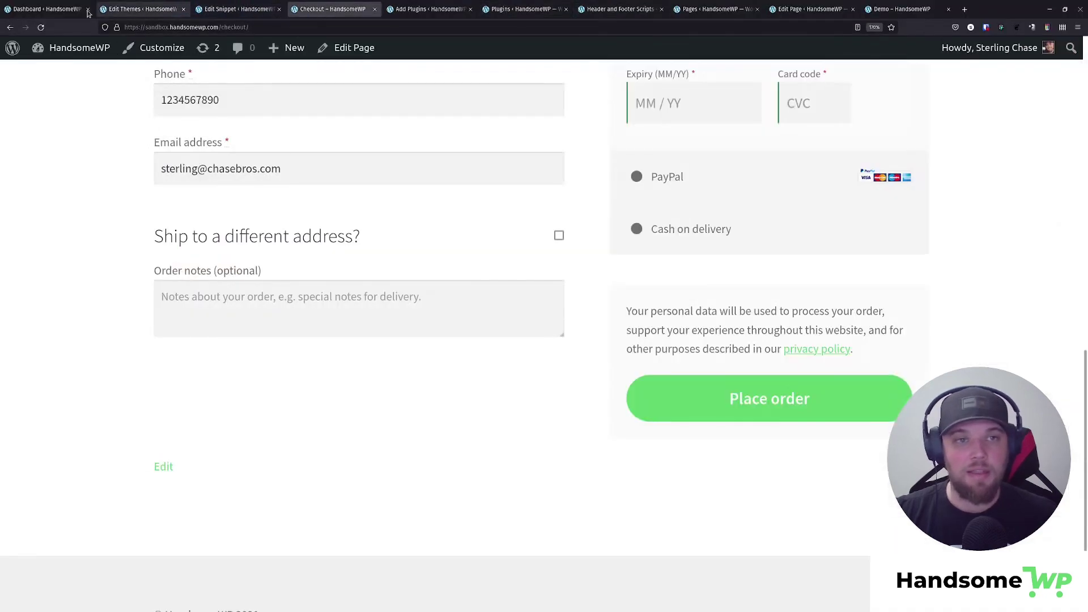
Reload checkout to show the Verified Secured Checkout badge, then return to the snippet editor.
{"action": "left_click", "coordinate": [42, 27]}
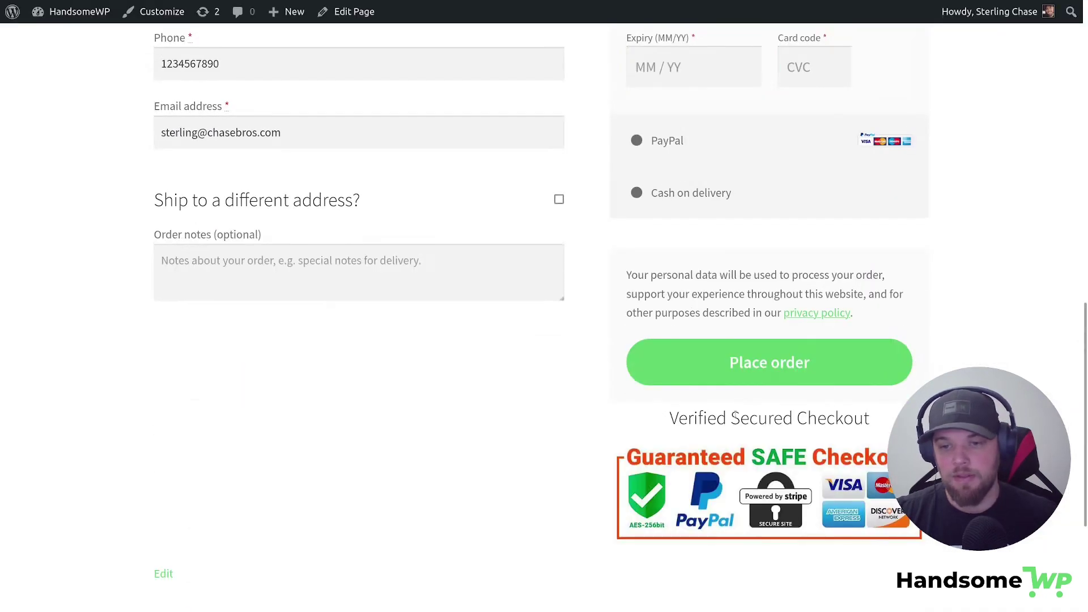
{"action": "left_click_drag", "start_coordinate": [687, 418], "coordinate": [817, 531]}
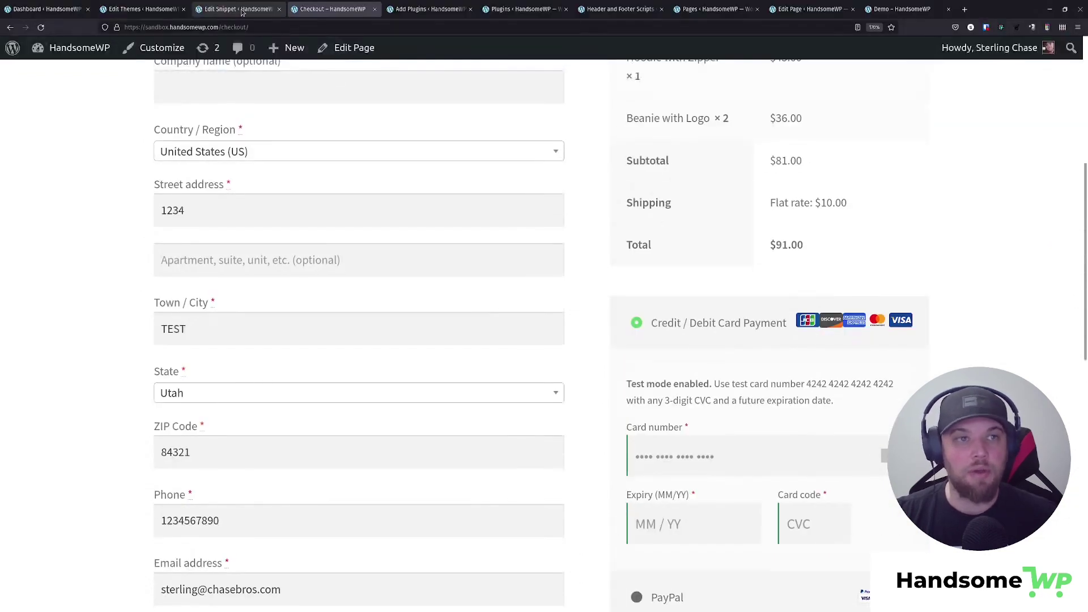
{"action": "left_click", "coordinate": [238, 14]}
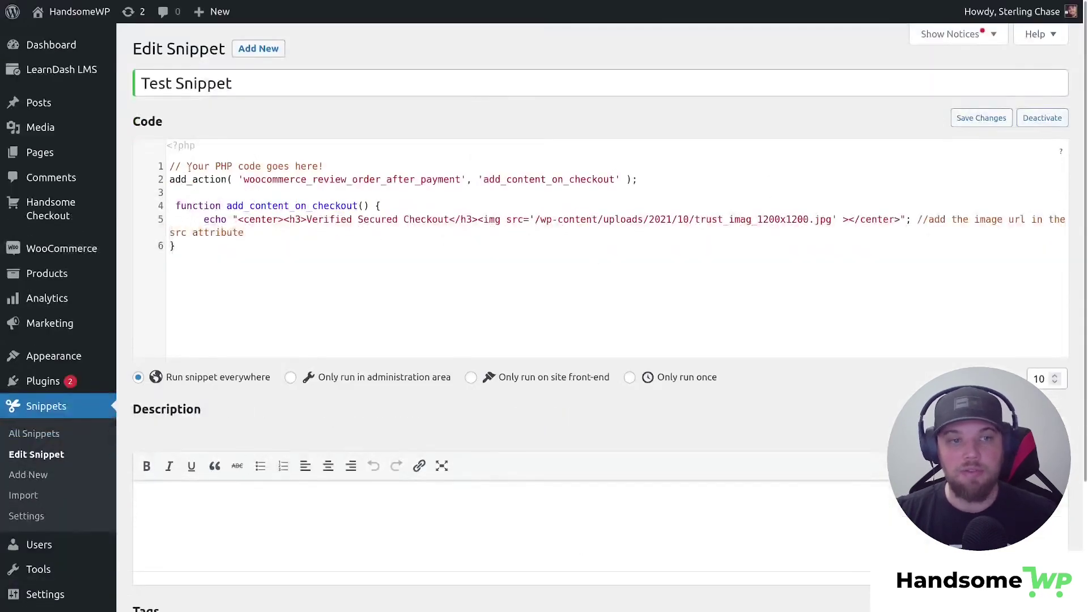
Point out the add_action hook on line 2, then go to Snippets > All Snippets.
{"action": "left_click_drag", "start_coordinate": [180, 179], "coordinate": [227, 179]}
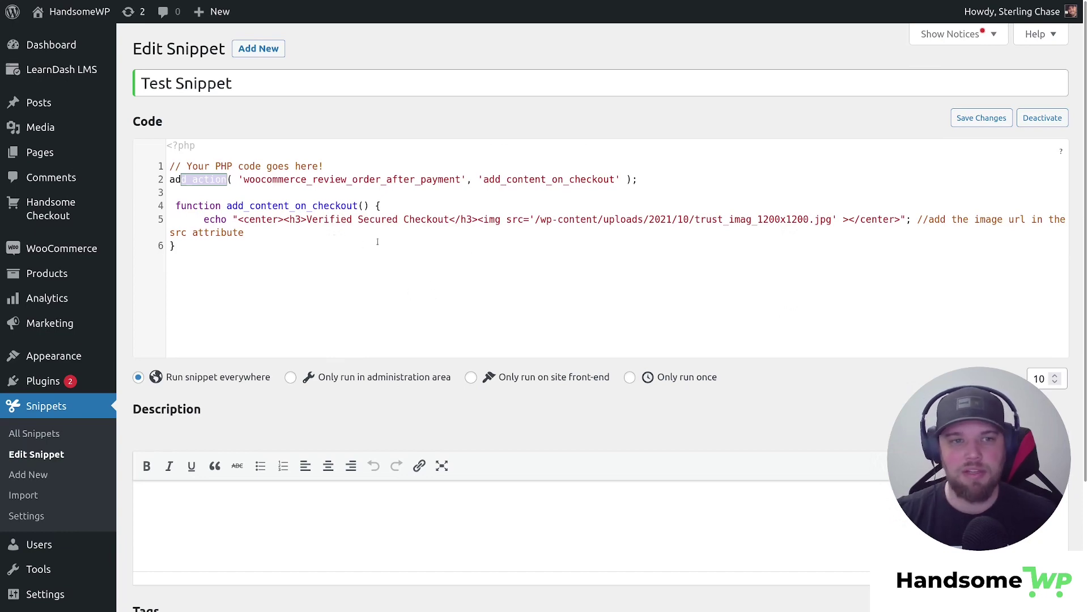
{"action": "left_click", "coordinate": [35, 434]}
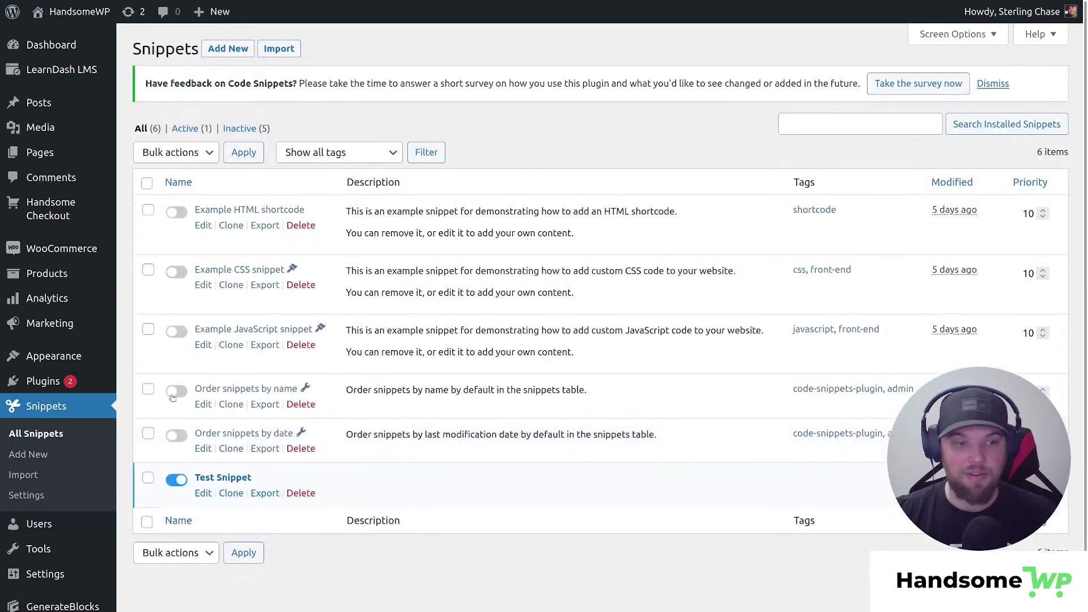
Switch off the Test Snippet toggle in the All Snippets list.
{"action": "left_click", "coordinate": [180, 480]}
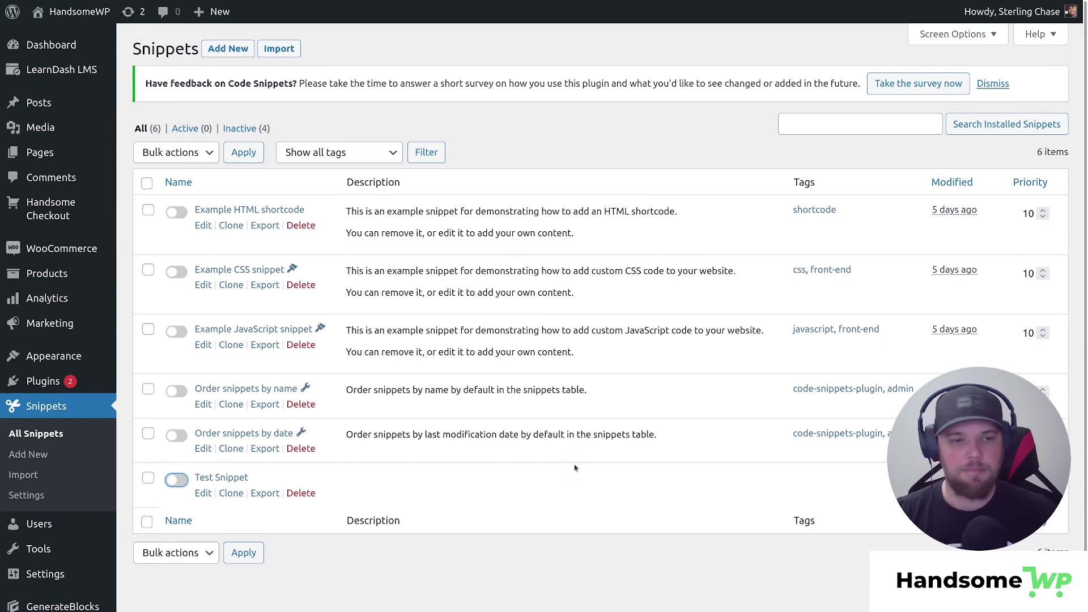
{"action": "scroll", "coordinate": [481, 529], "scroll_direction": "down", "scroll_amount": 1}
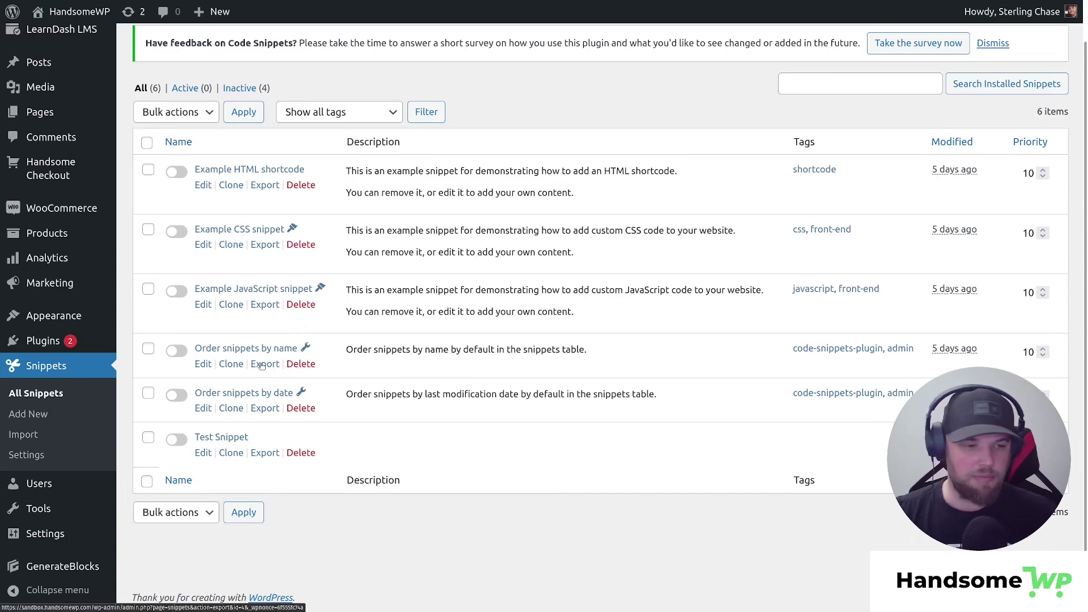
{"action": "mouse_move", "coordinate": [51, 509]}
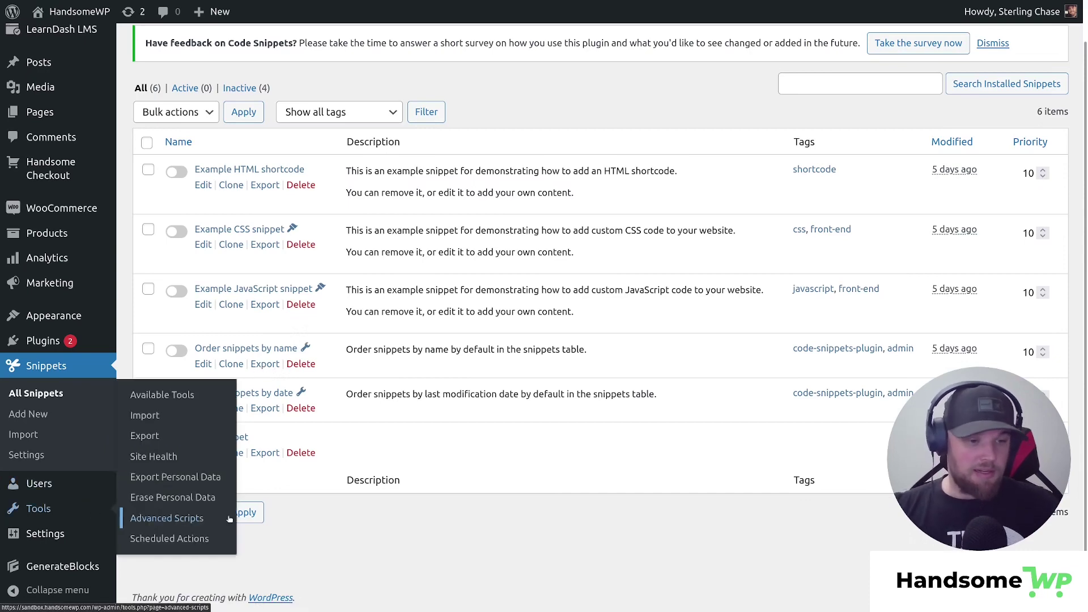
Open Tools > Advanced Scripts and set the new script's Type to JavaScript: Load from URL.
{"action": "left_click", "coordinate": [174, 518]}
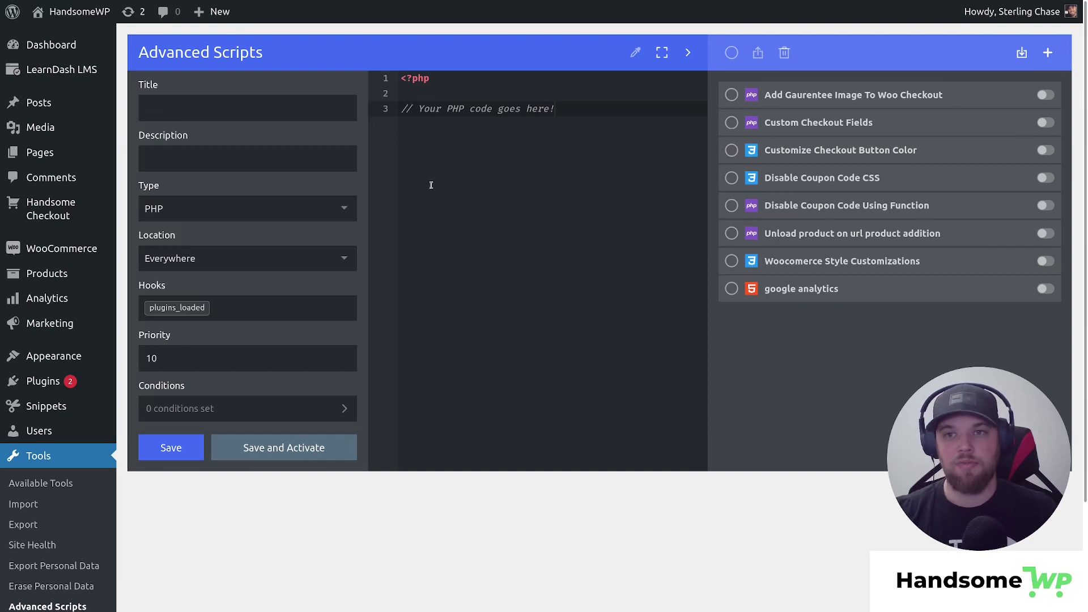
{"action": "left_click", "coordinate": [344, 209]}
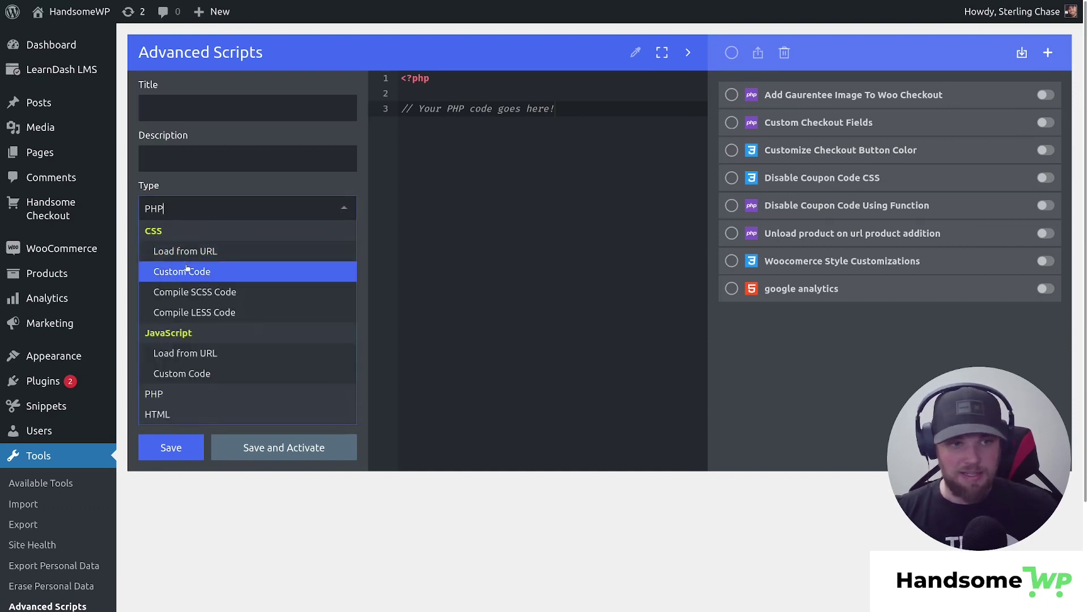
{"action": "scroll", "coordinate": [183, 328], "scroll_direction": "down", "scroll_amount": 1}
{"action": "scroll", "coordinate": [182, 328], "scroll_direction": "down", "scroll_amount": 3}
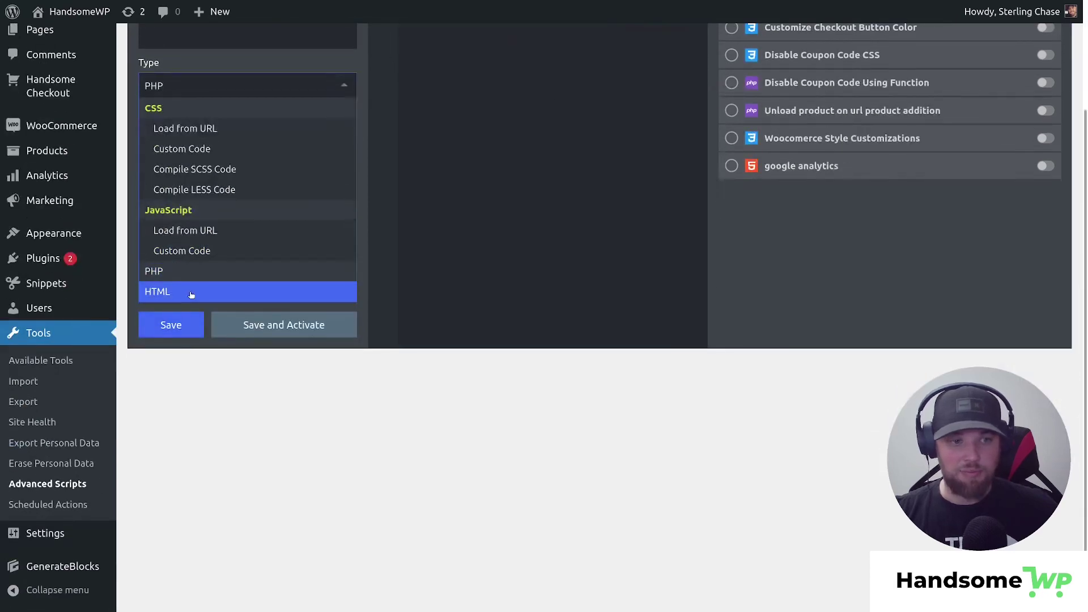
{"action": "scroll", "coordinate": [223, 157], "scroll_direction": "up", "scroll_amount": 4}
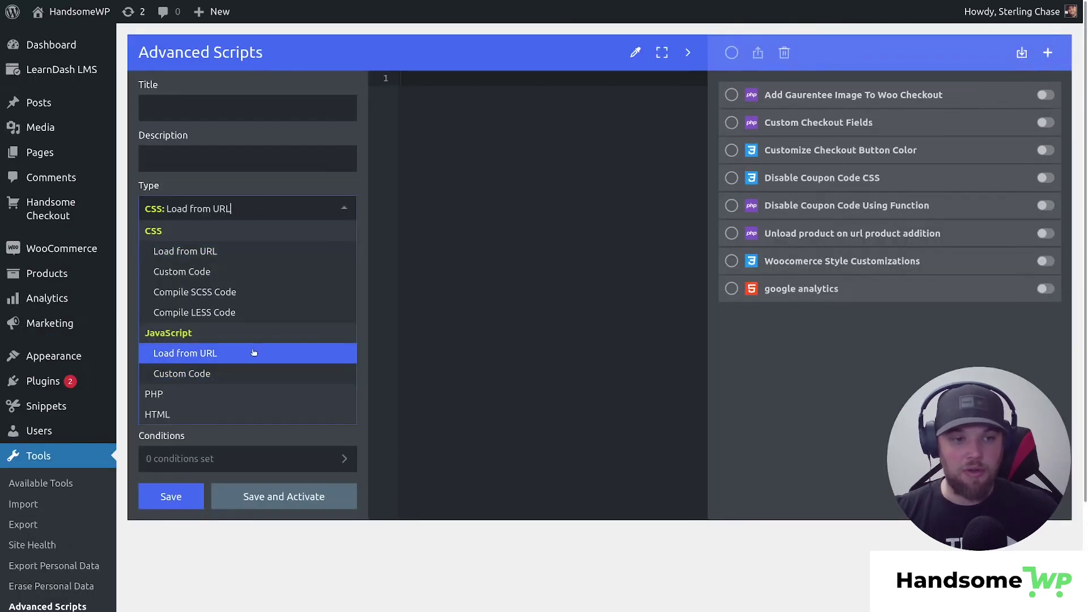
{"action": "left_click", "coordinate": [255, 229]}
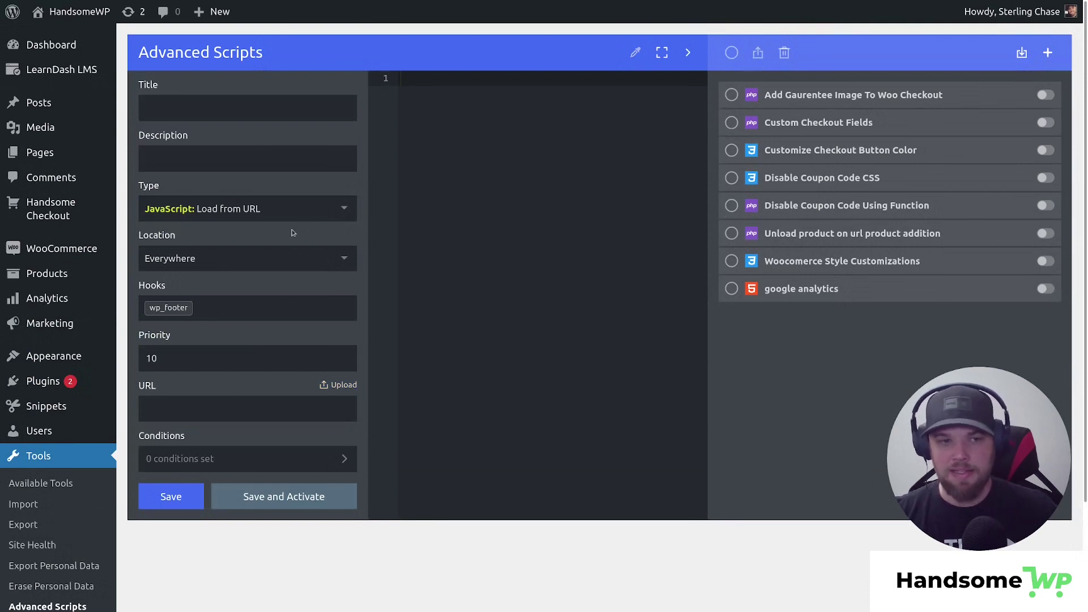
{"action": "left_click", "coordinate": [341, 217]}
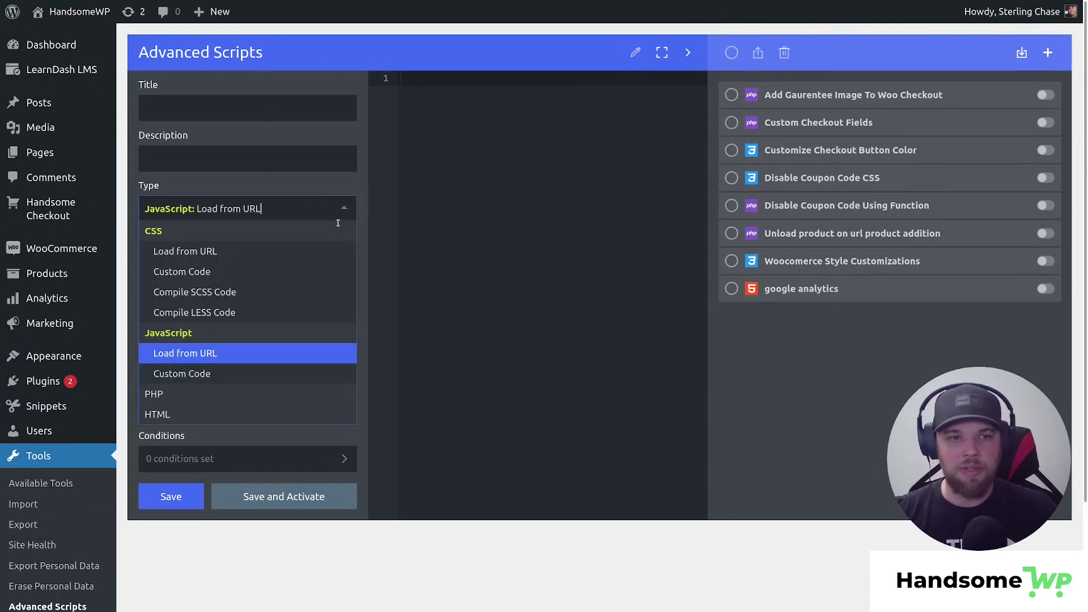
{"action": "scroll", "coordinate": [262, 326], "scroll_direction": "down", "scroll_amount": 2}
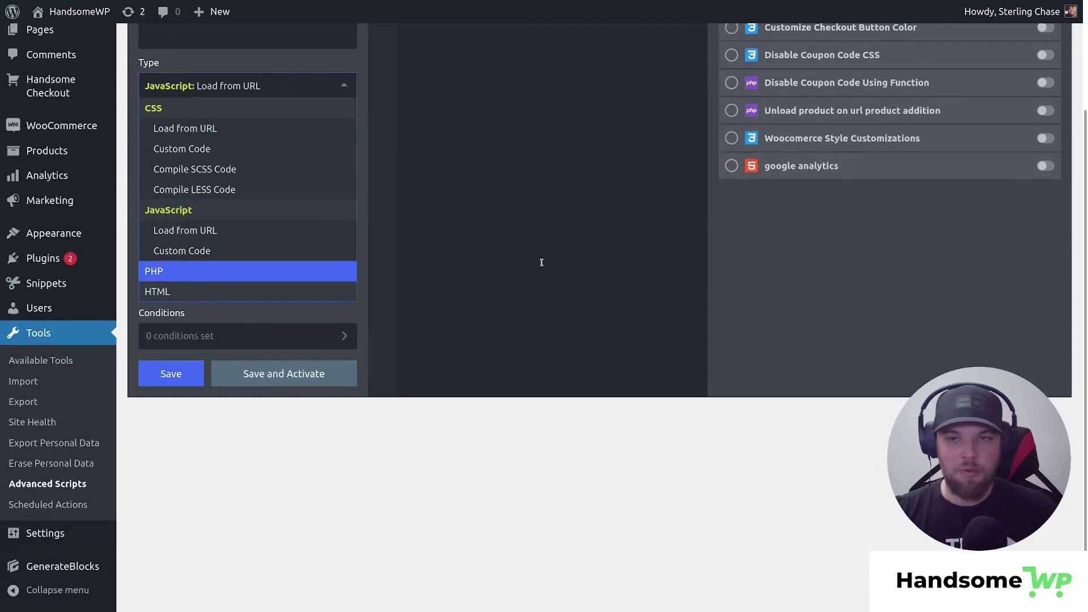
{"action": "scroll", "coordinate": [538, 261], "scroll_direction": "up", "scroll_amount": 2}
{"action": "left_click", "coordinate": [874, 336]}
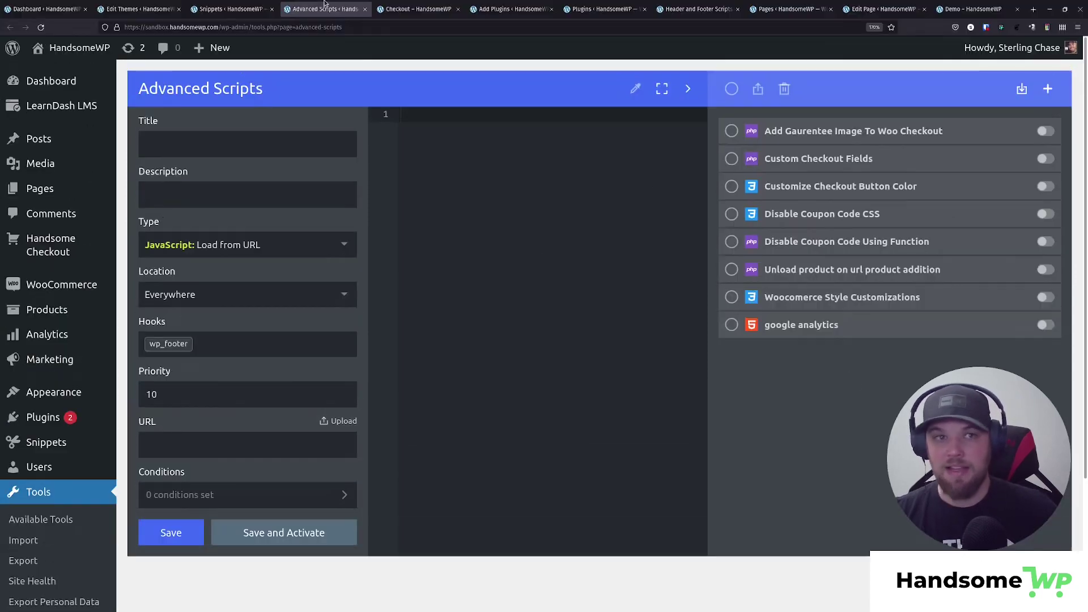
Reload the checkout page to view it before the badge script is active.
{"action": "left_click", "coordinate": [418, 9]}
{"action": "left_click", "coordinate": [41, 28]}
{"action": "scroll", "coordinate": [821, 369], "scroll_direction": "down", "scroll_amount": 10}
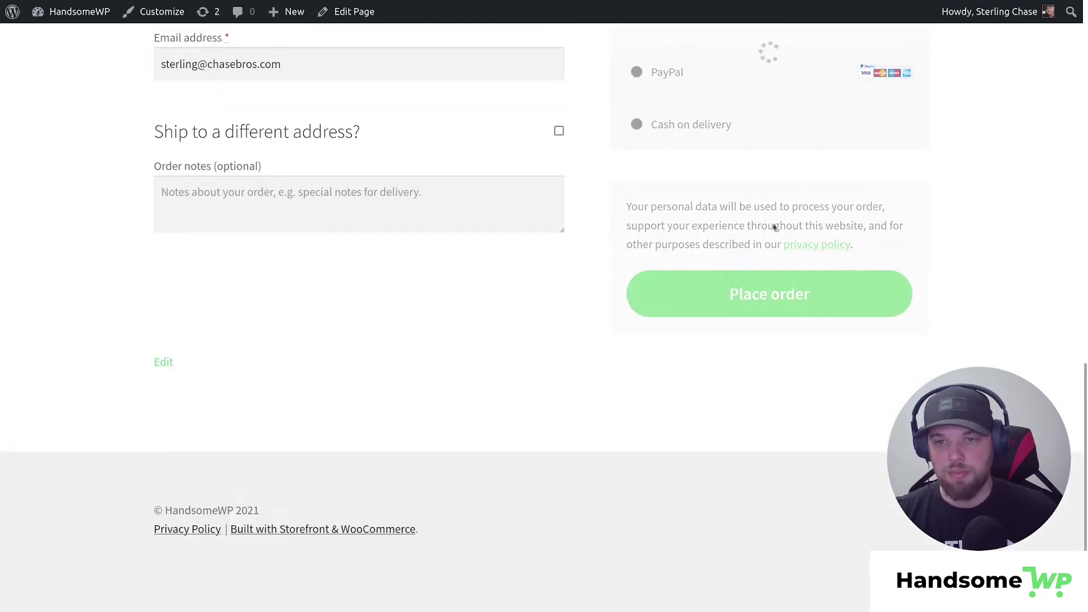
{"action": "scroll", "coordinate": [745, 385], "scroll_direction": "up", "scroll_amount": 6}
{"action": "left_click", "coordinate": [311, 8]}
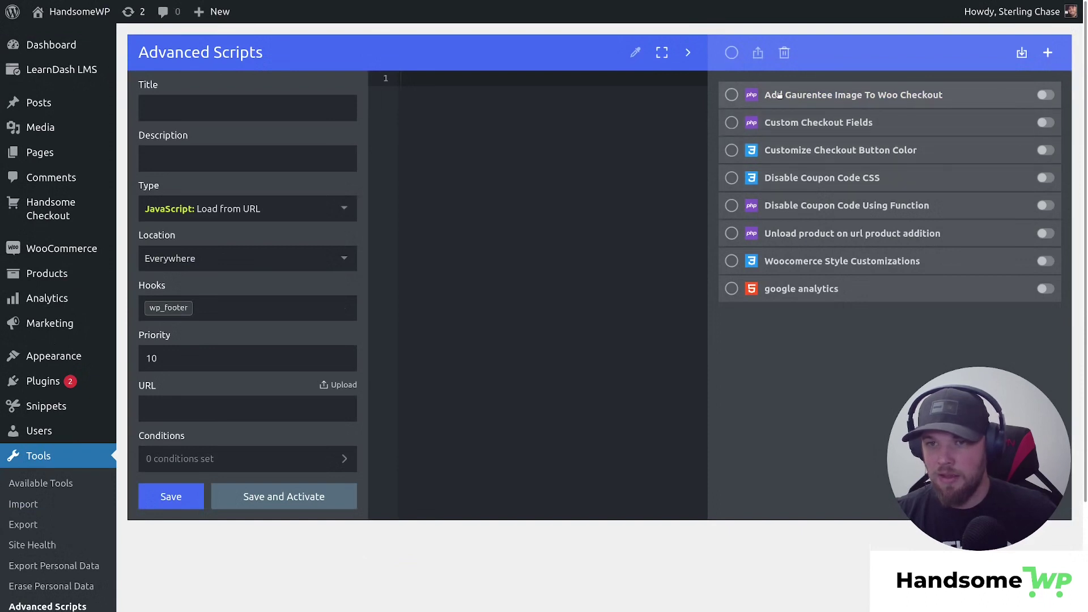
Activate the Add Gaurentee Image To Woo Checkout script and verify the Verified Secured Checkout badge at checkout.
{"action": "left_click", "coordinate": [1044, 96]}
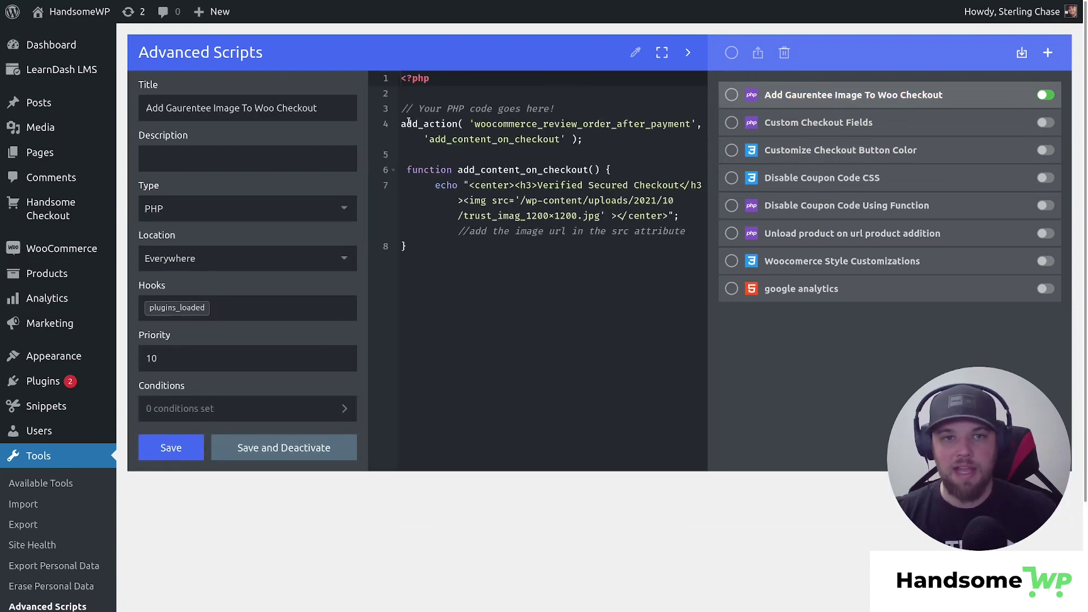
{"action": "left_click_drag", "start_coordinate": [408, 122], "coordinate": [573, 250]}
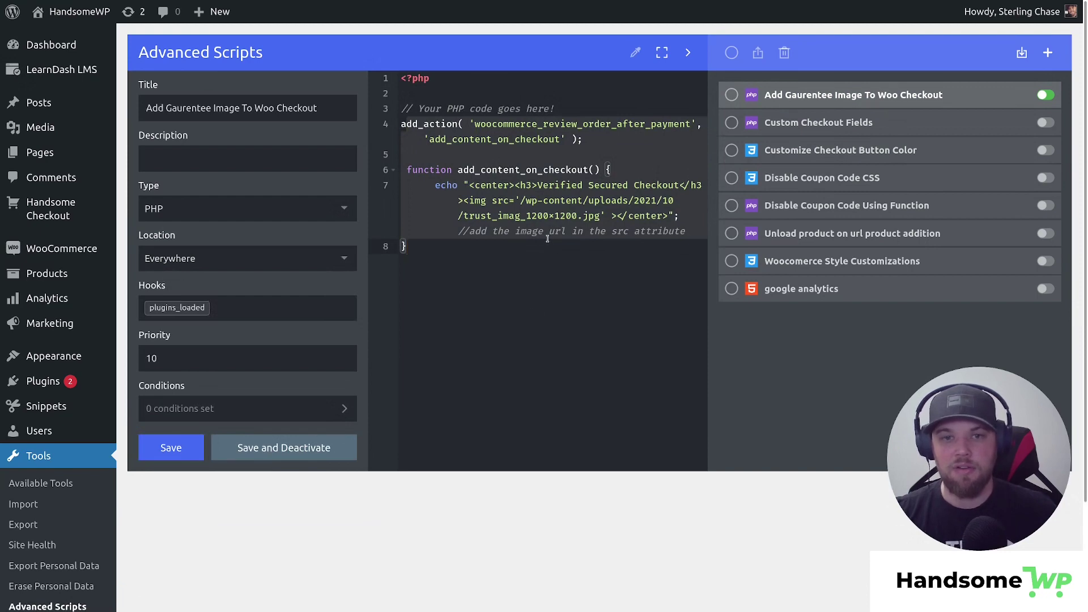
{"action": "mouse_move", "coordinate": [346, 3]}
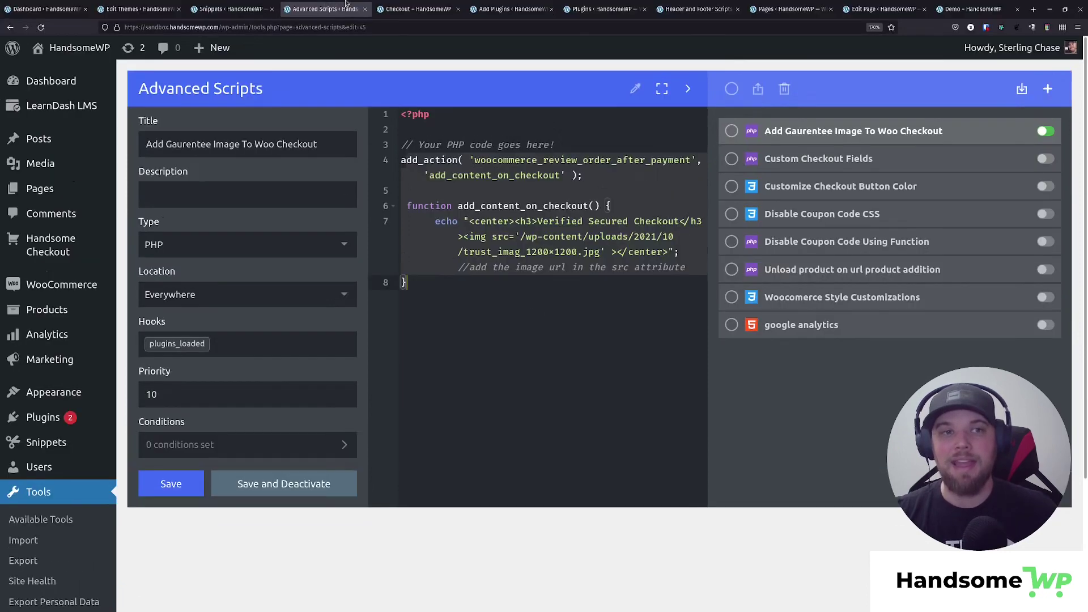
{"action": "left_click", "coordinate": [420, 9]}
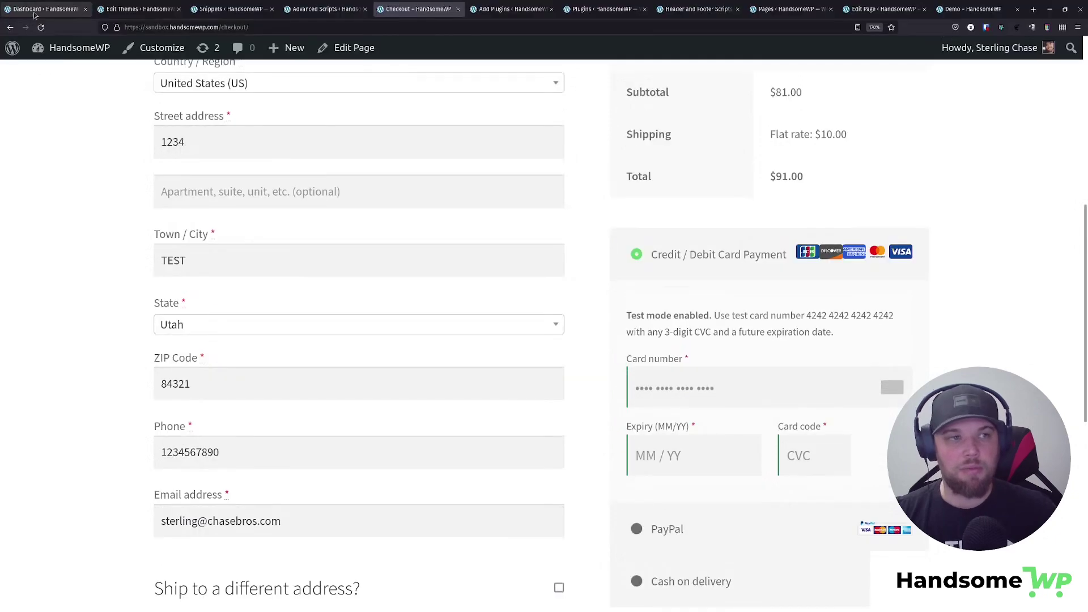
{"action": "left_click", "coordinate": [54, 43]}
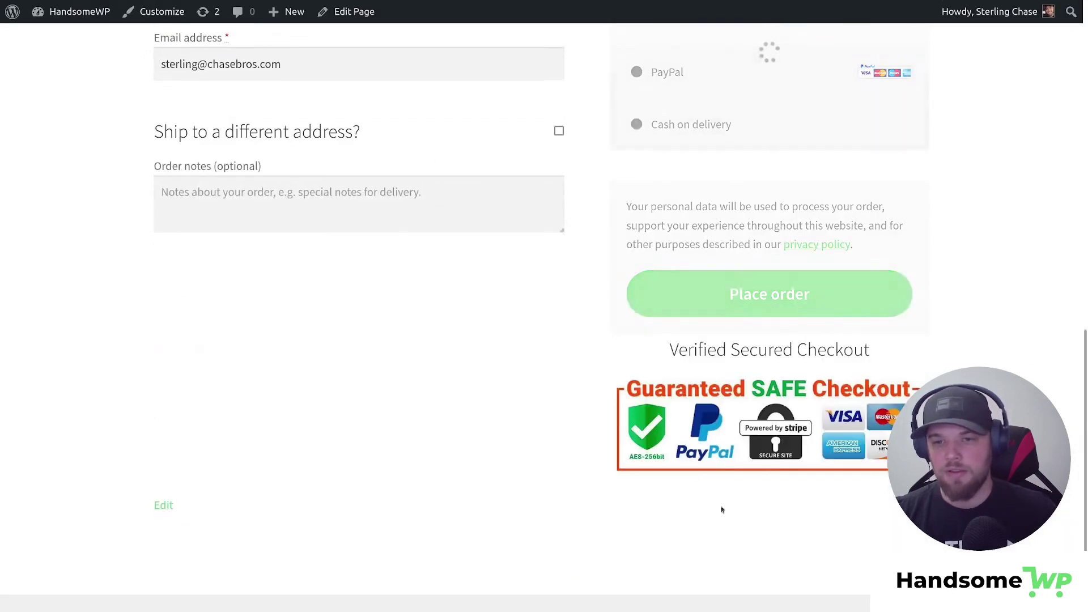
{"action": "left_click", "coordinate": [316, 12]}
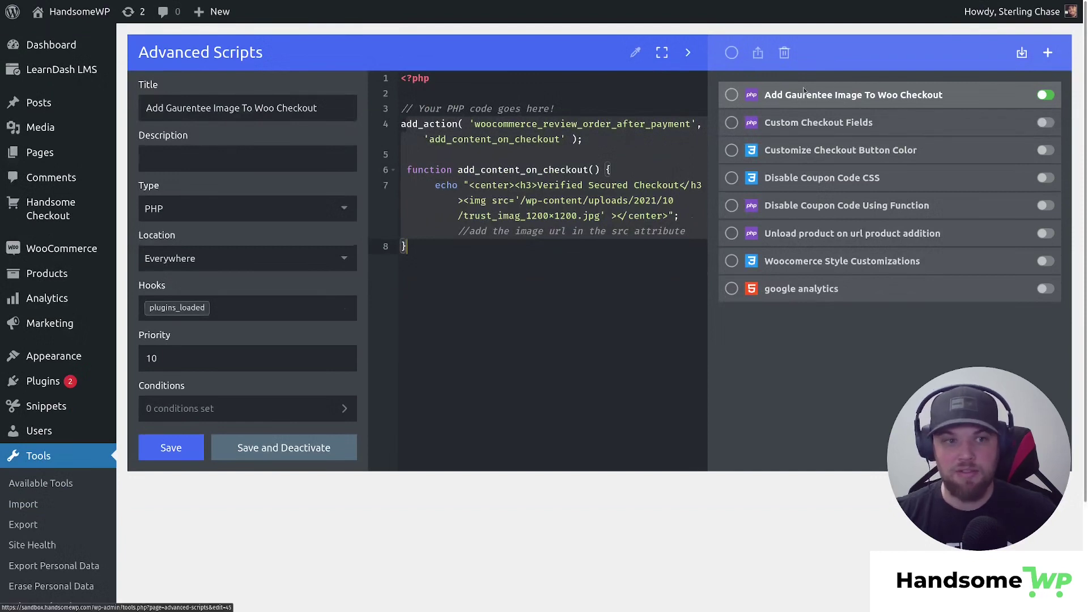
{"action": "left_click", "coordinate": [247, 313]}
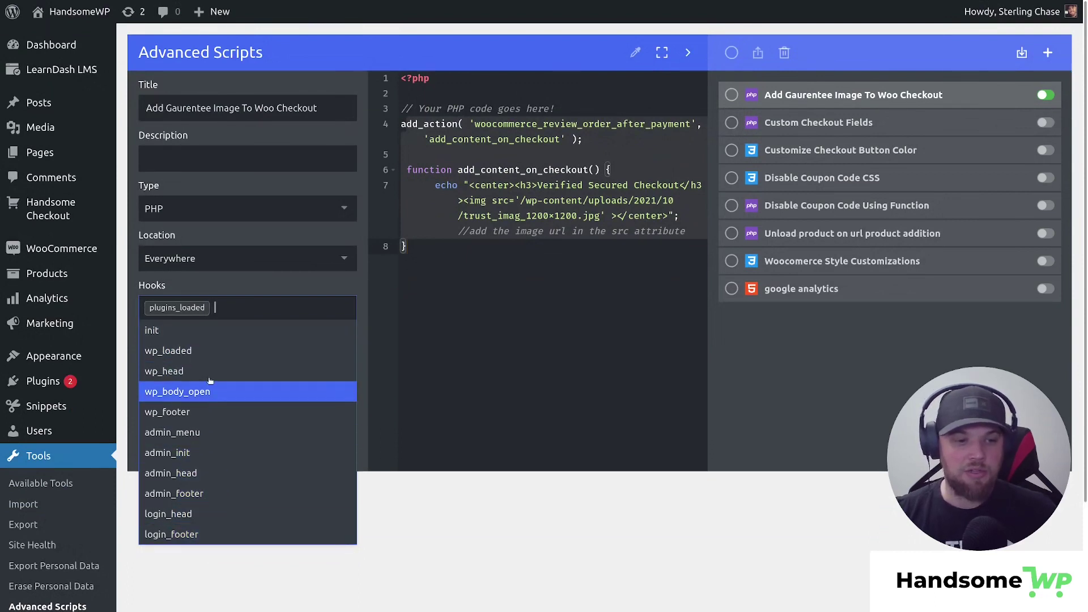
{"action": "left_click", "coordinate": [547, 536]}
{"action": "left_click", "coordinate": [279, 264]}
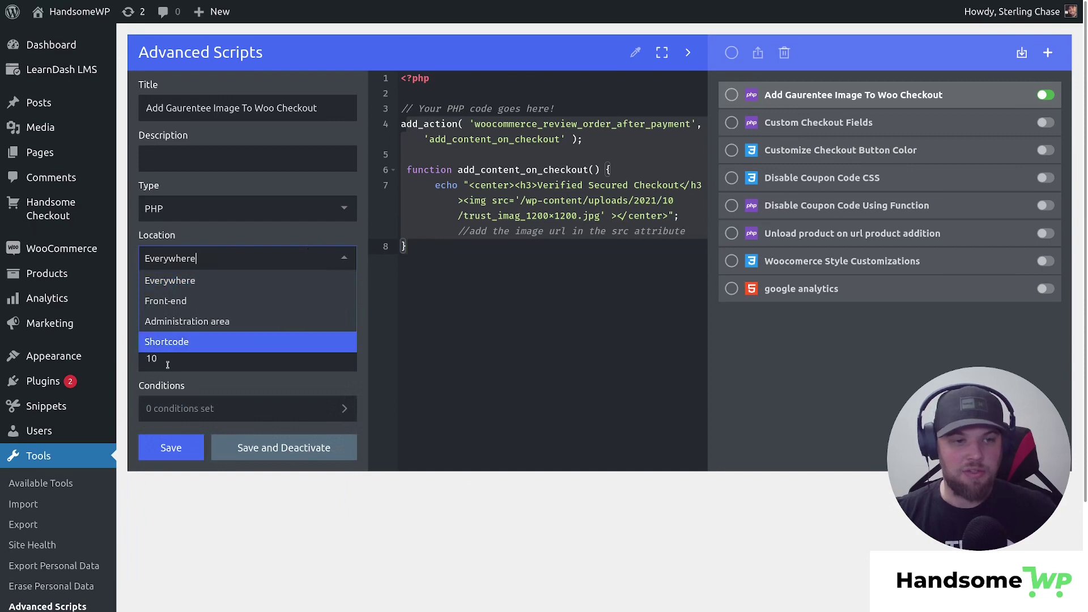
{"action": "left_click", "coordinate": [523, 568]}
{"action": "left_click", "coordinate": [344, 408]}
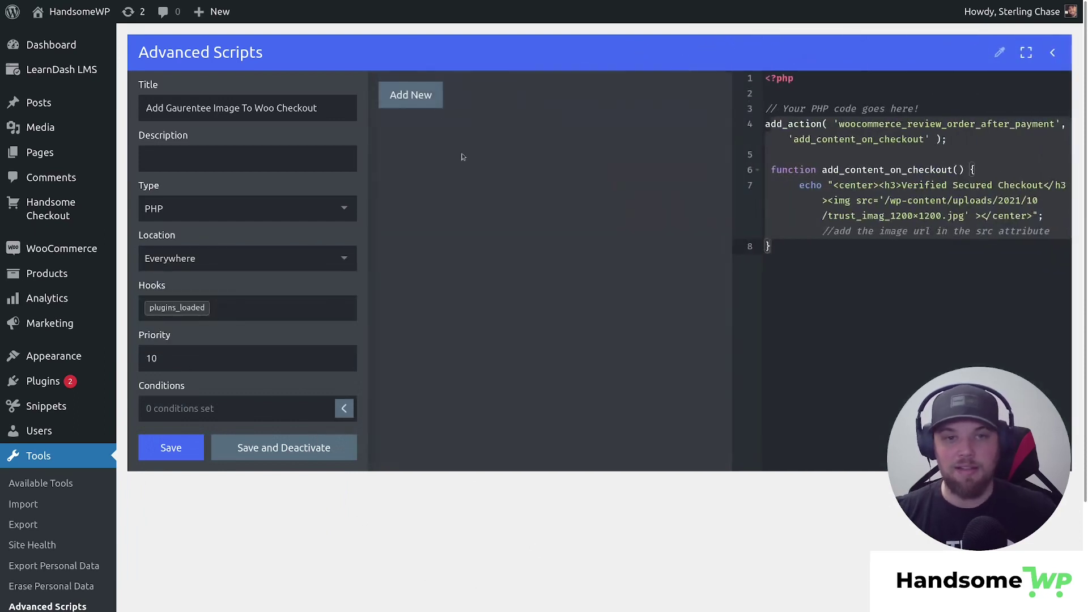
{"action": "left_click", "coordinate": [408, 95]}
{"action": "left_click", "coordinate": [628, 114]}
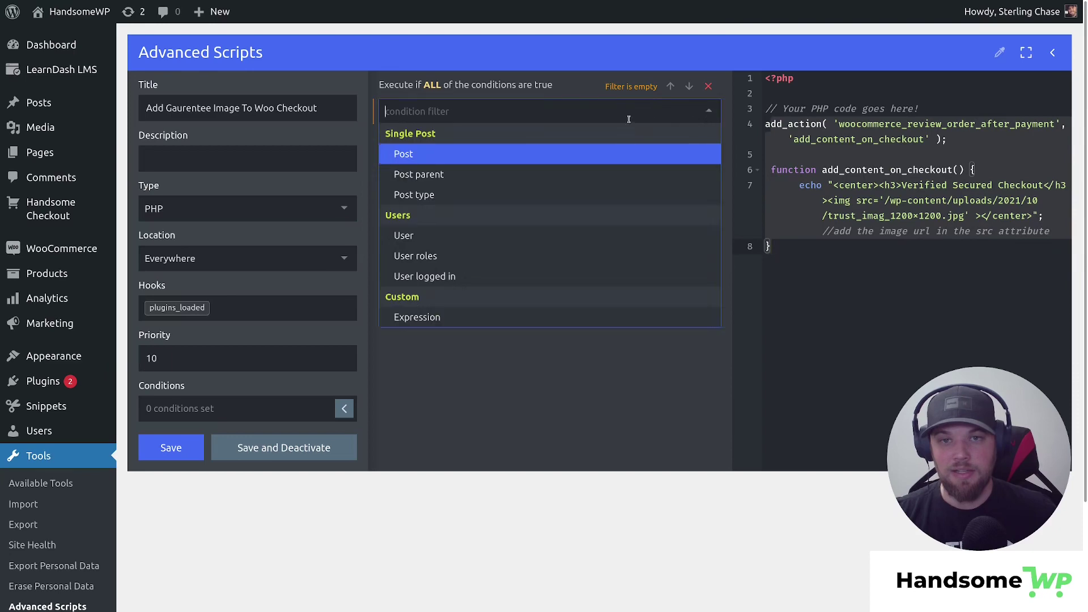
{"action": "left_click", "coordinate": [516, 181]}
{"action": "left_click", "coordinate": [498, 144]}
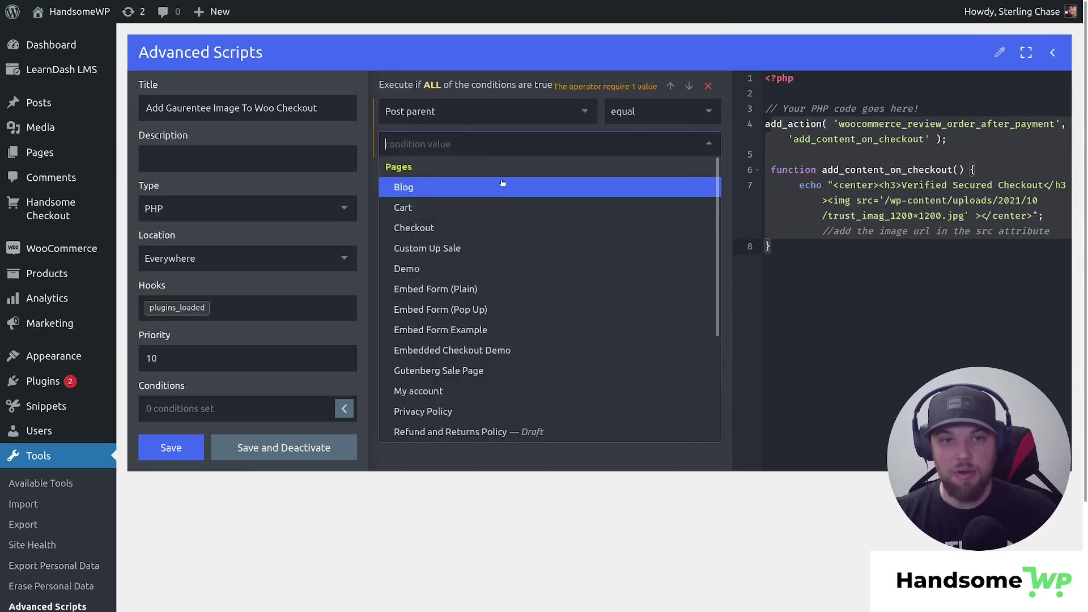
{"action": "scroll", "coordinate": [495, 340], "scroll_direction": "down", "scroll_amount": 3}
{"action": "scroll", "coordinate": [495, 350], "scroll_direction": "down", "scroll_amount": 2}
{"action": "scroll", "coordinate": [487, 340], "scroll_direction": "up", "scroll_amount": 5}
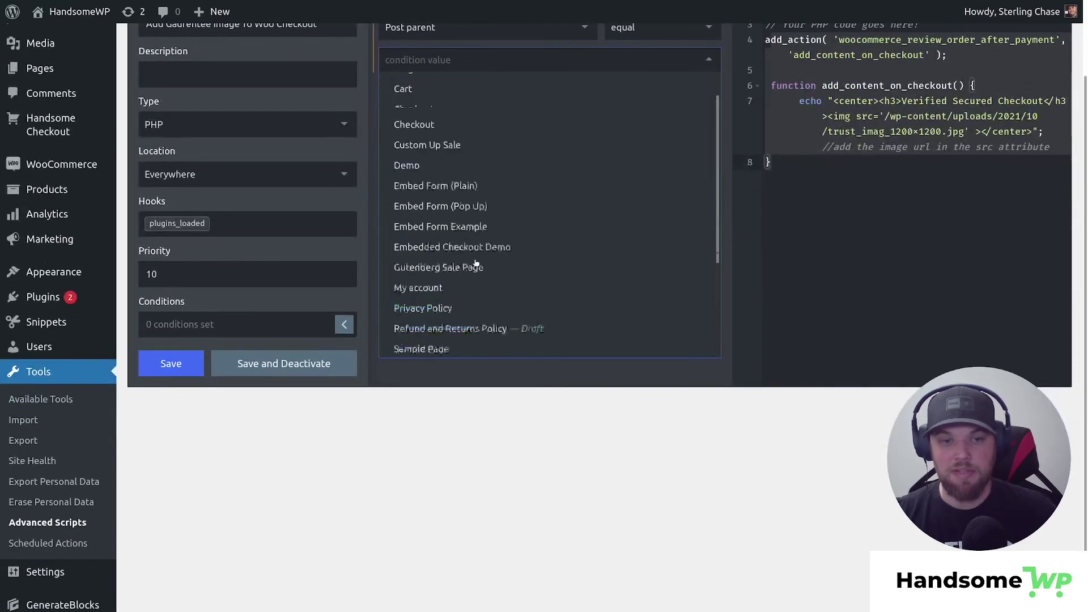
{"action": "left_click", "coordinate": [582, 422]}
{"action": "scroll", "coordinate": [615, 174], "scroll_direction": "up", "scroll_amount": 2}
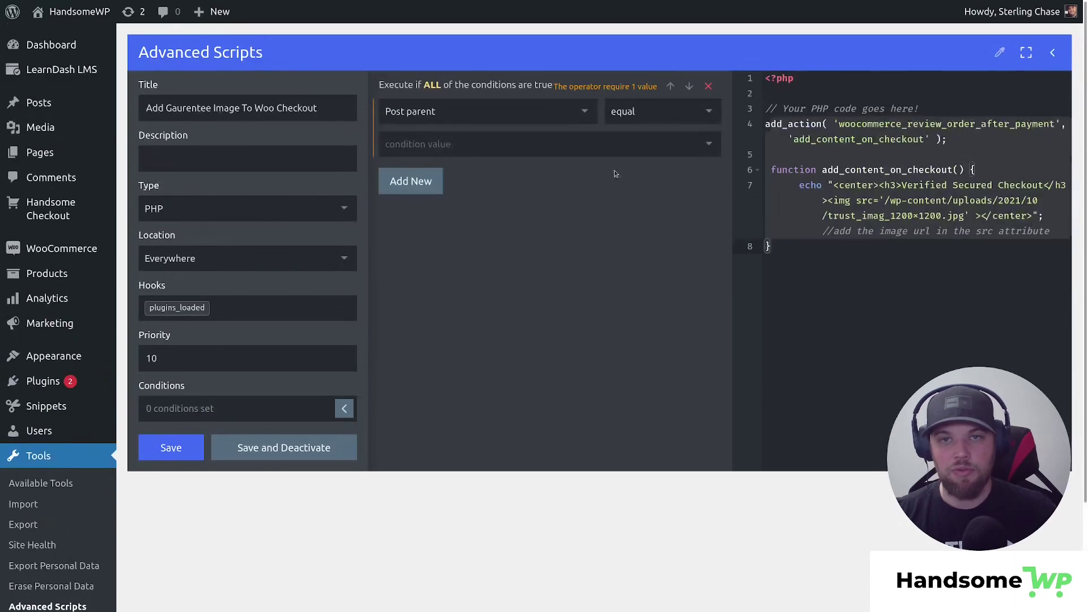
{"action": "left_click", "coordinate": [578, 107]}
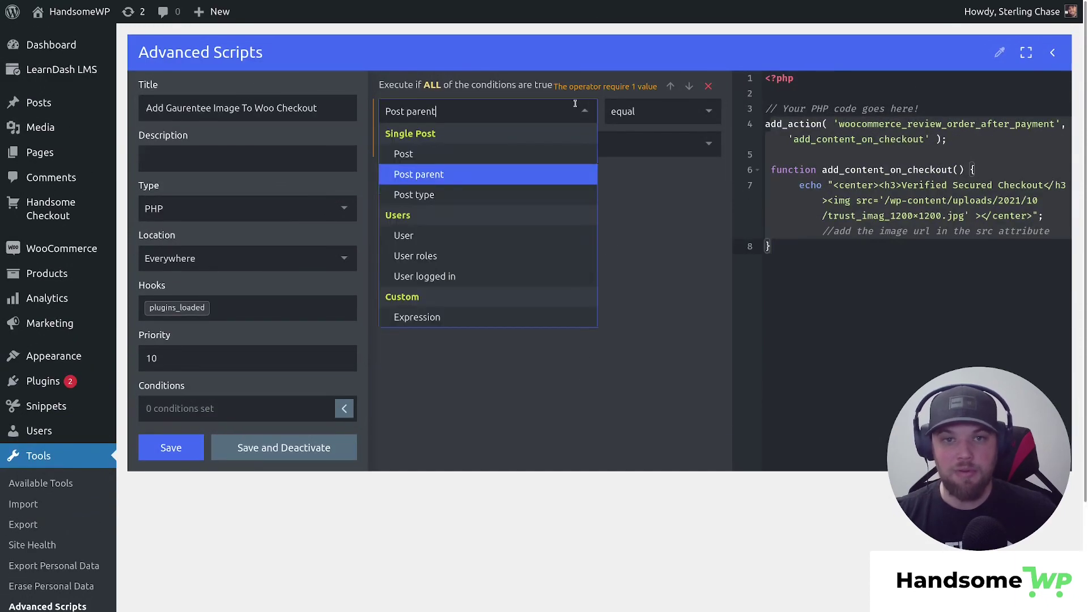
{"action": "left_click", "coordinate": [481, 158]}
{"action": "left_click", "coordinate": [485, 153]}
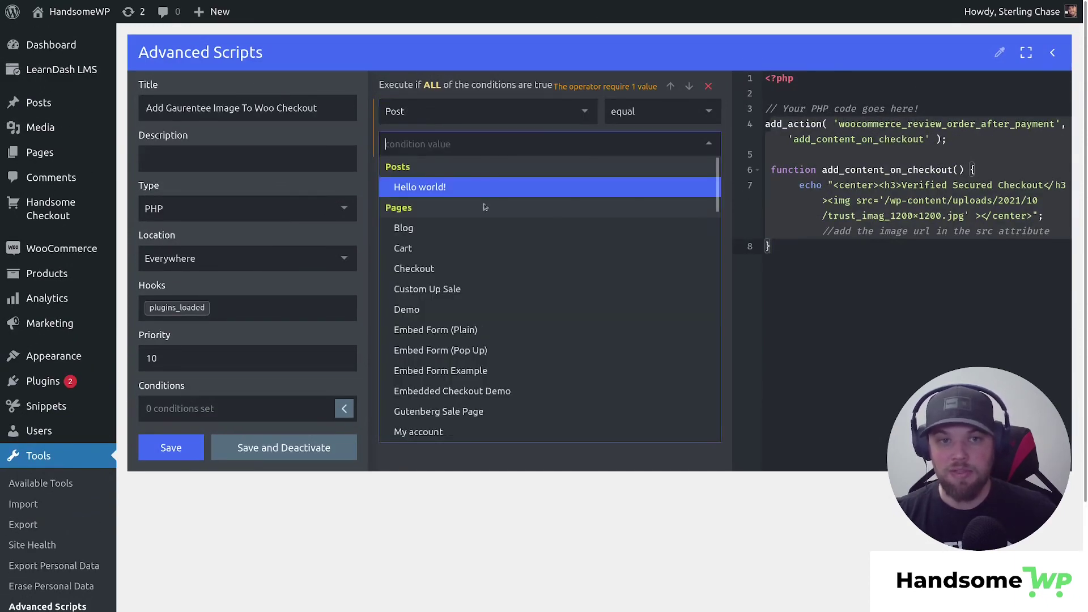
{"action": "left_click", "coordinate": [479, 269]}
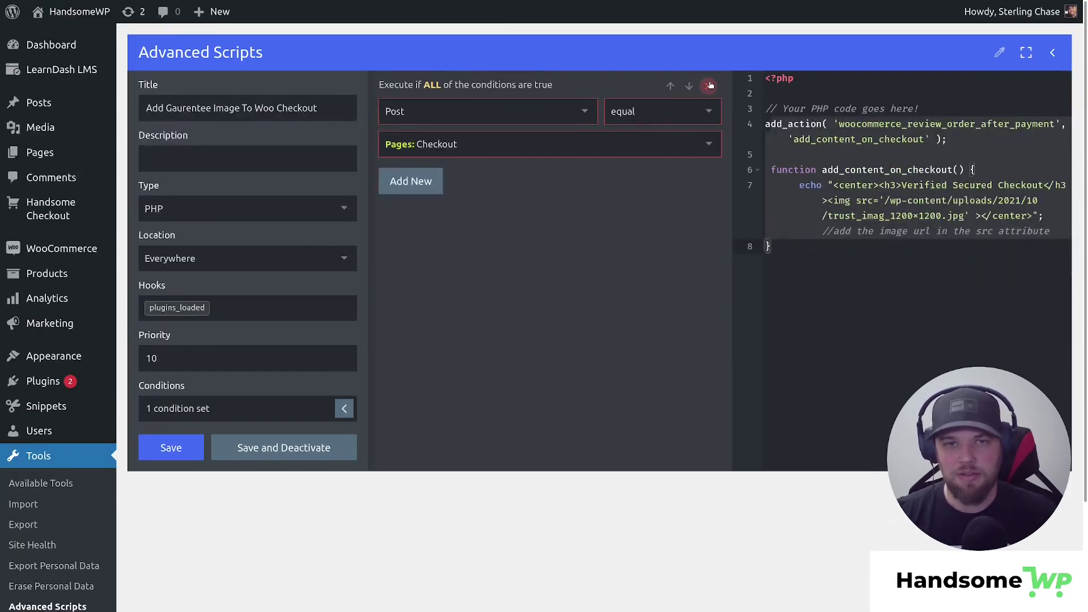
{"action": "left_click", "coordinate": [709, 85]}
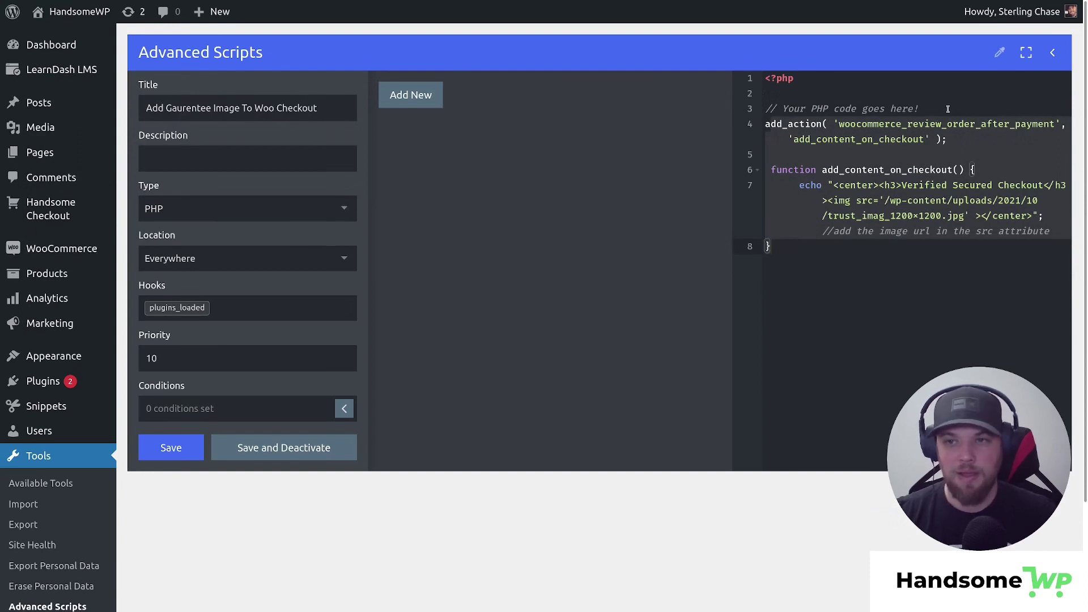
{"action": "left_click", "coordinate": [344, 407]}
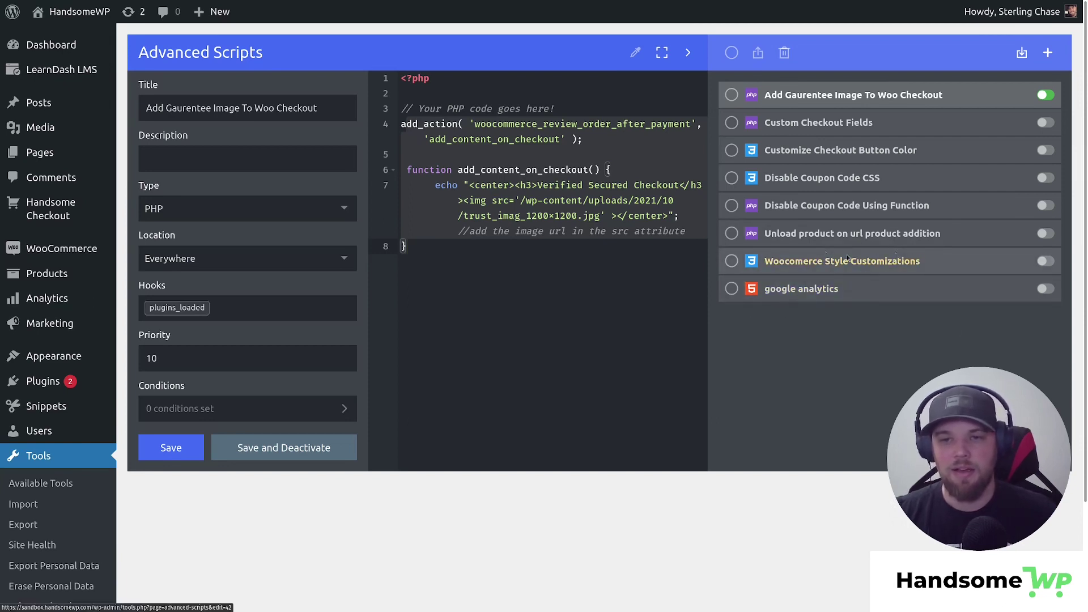
Load the inactive Woocommerce Style Customizations CSS script and review its WooCommerce button hover rules.
{"action": "left_click", "coordinate": [898, 259]}
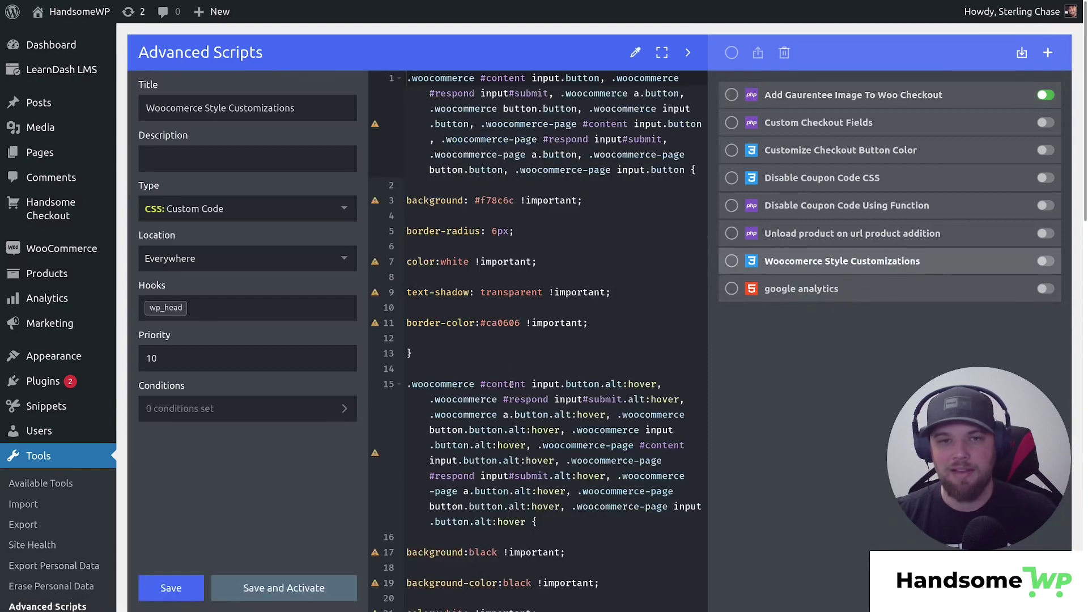
{"action": "scroll", "coordinate": [572, 397], "scroll_direction": "down", "scroll_amount": 10}
{"action": "scroll", "coordinate": [571, 397], "scroll_direction": "up", "scroll_amount": 10}
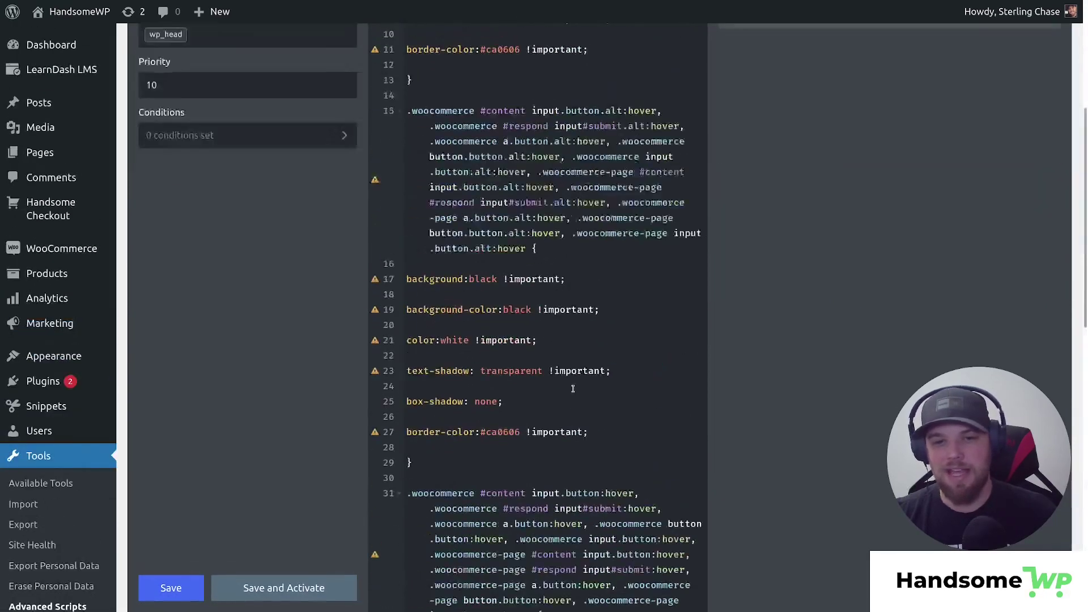